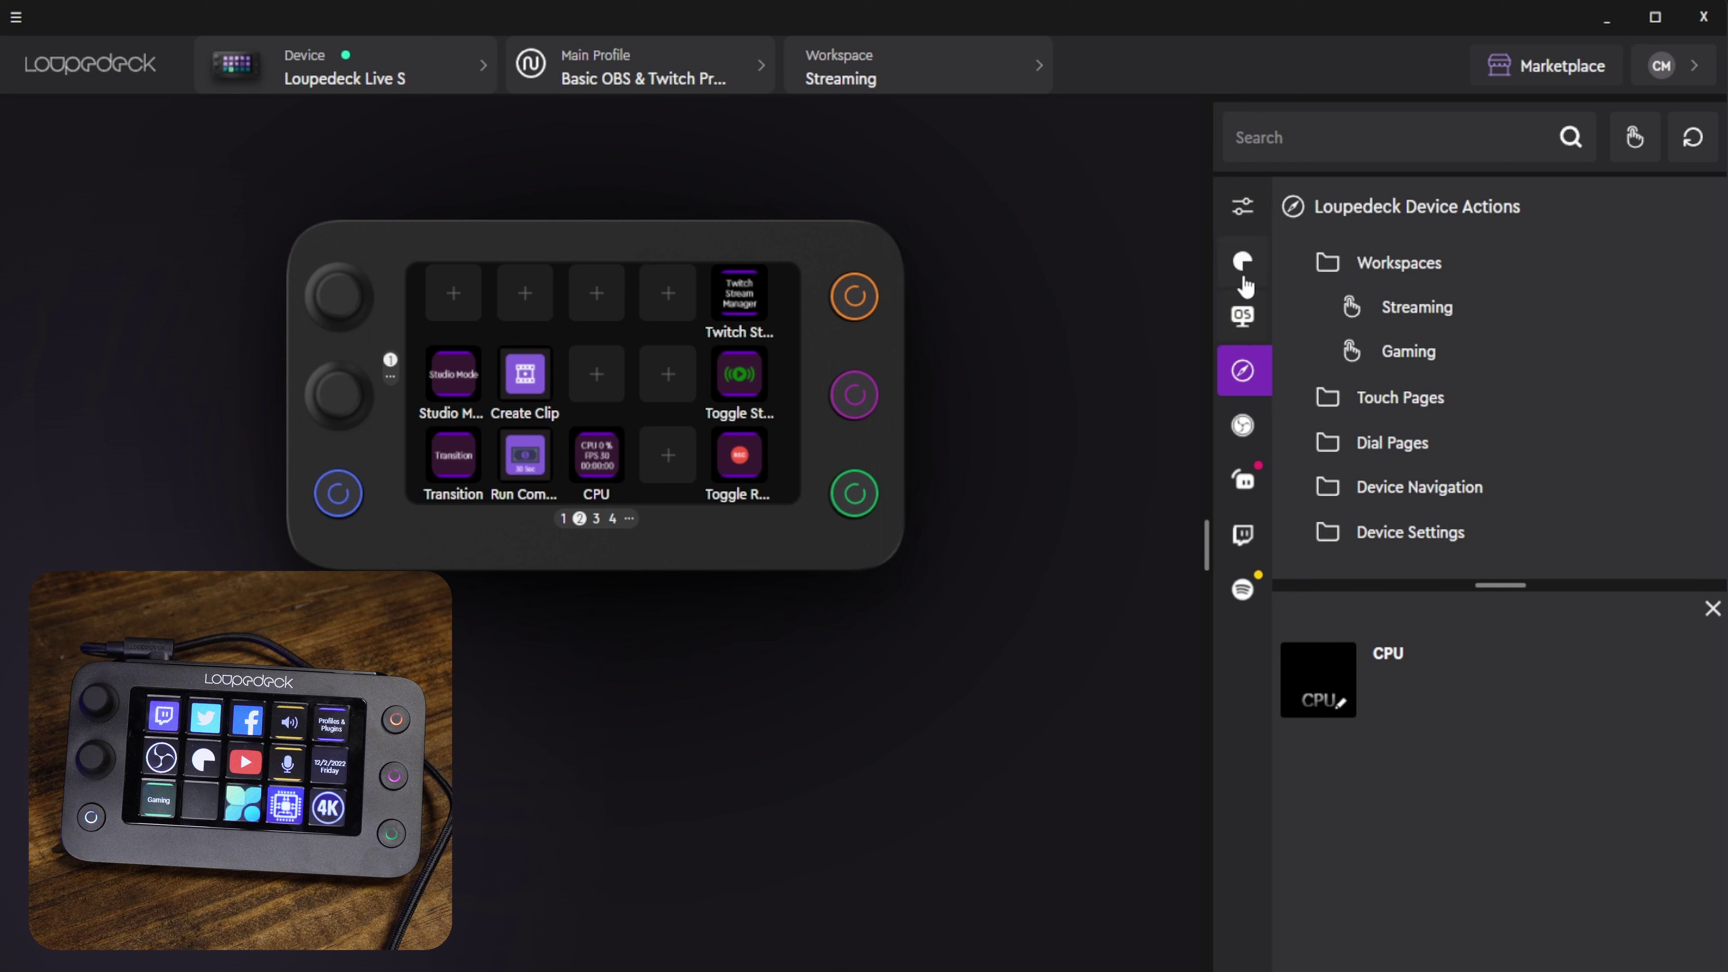
Make the Launch Center round button yellow
left_click(561, 523)
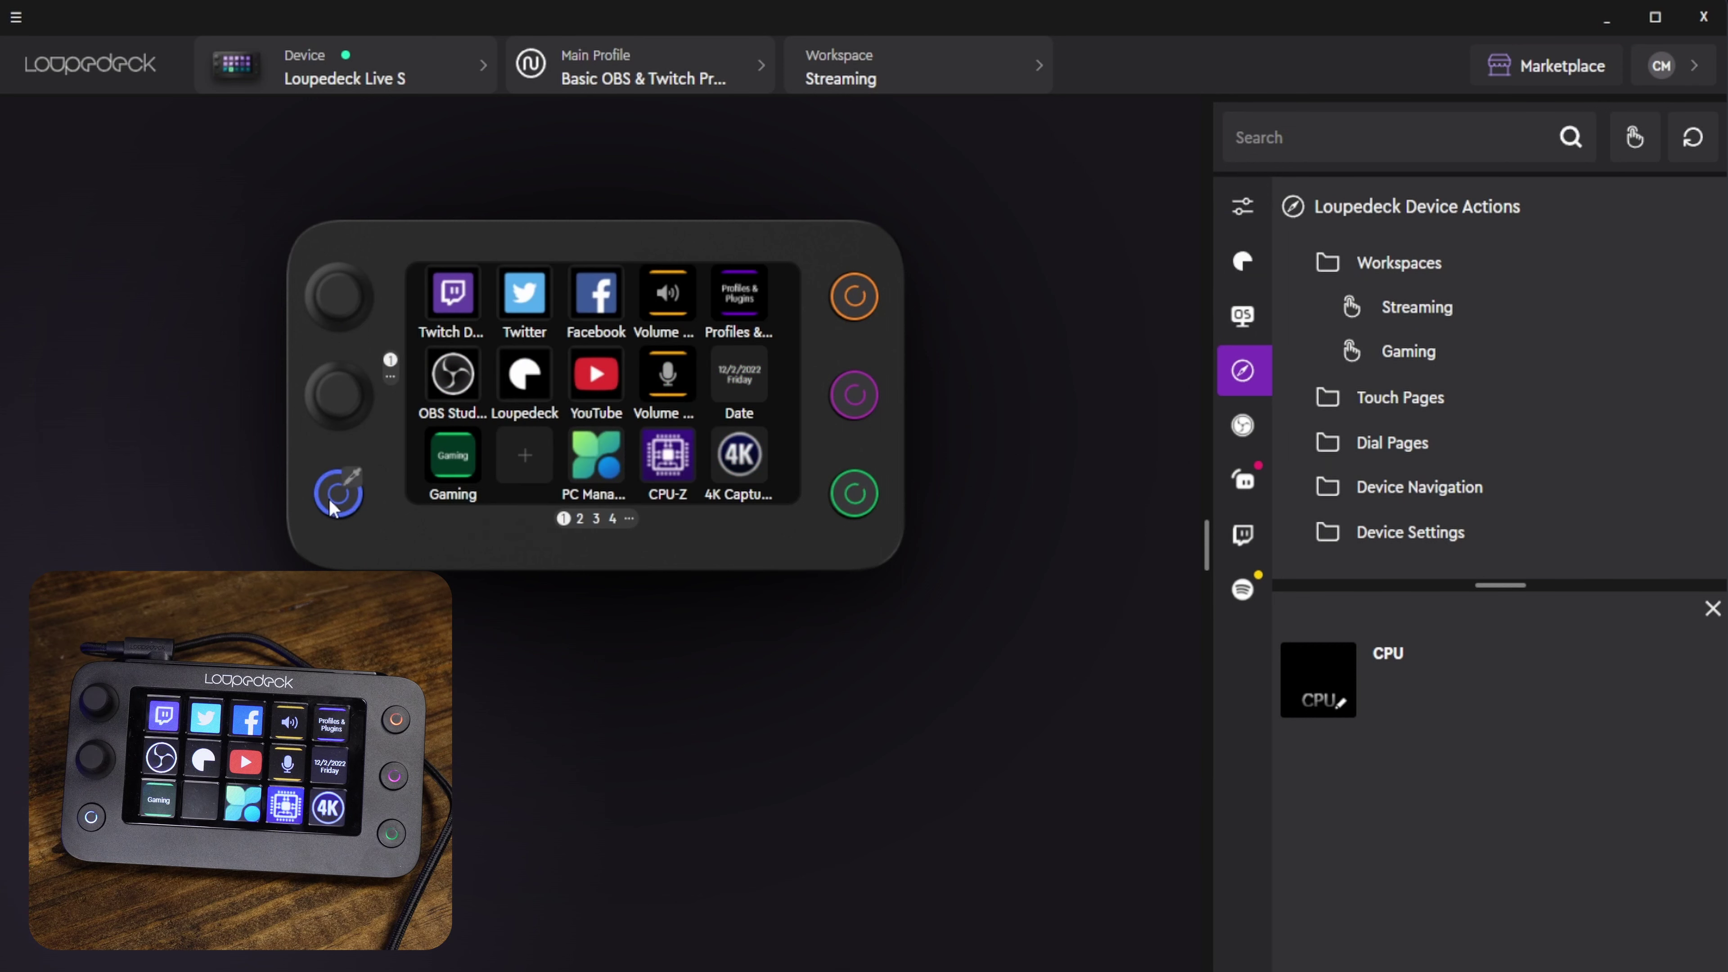
left_click(850, 320)
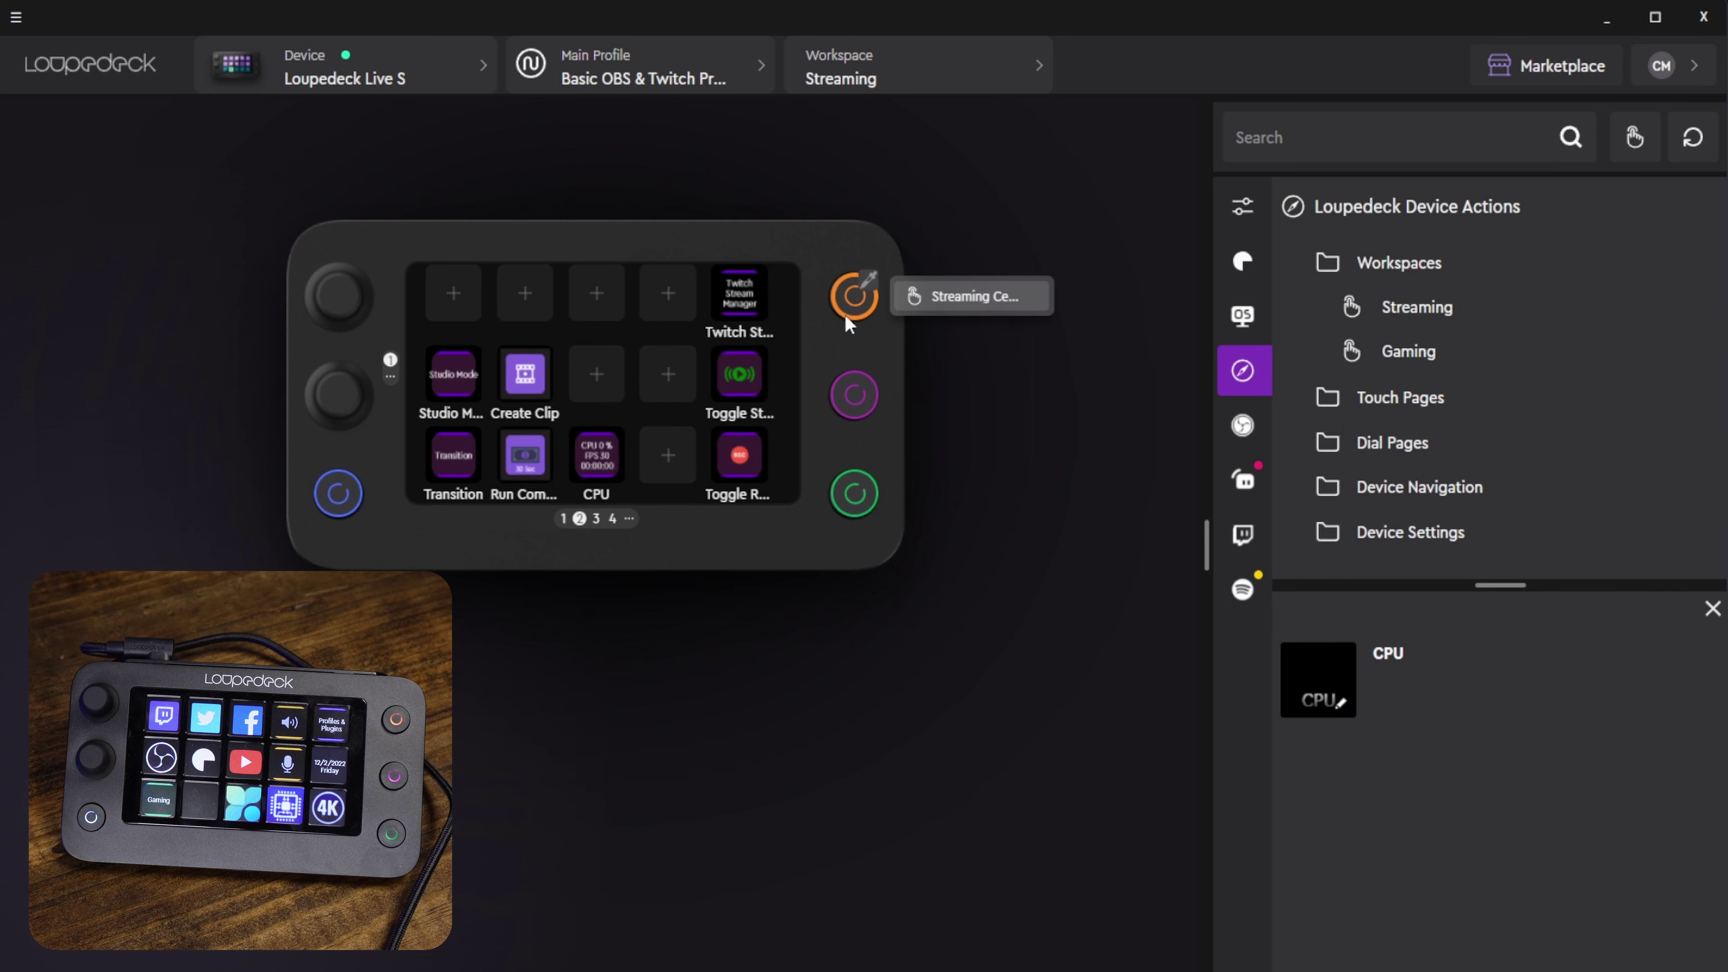
left_click(853, 396)
left_click(322, 500)
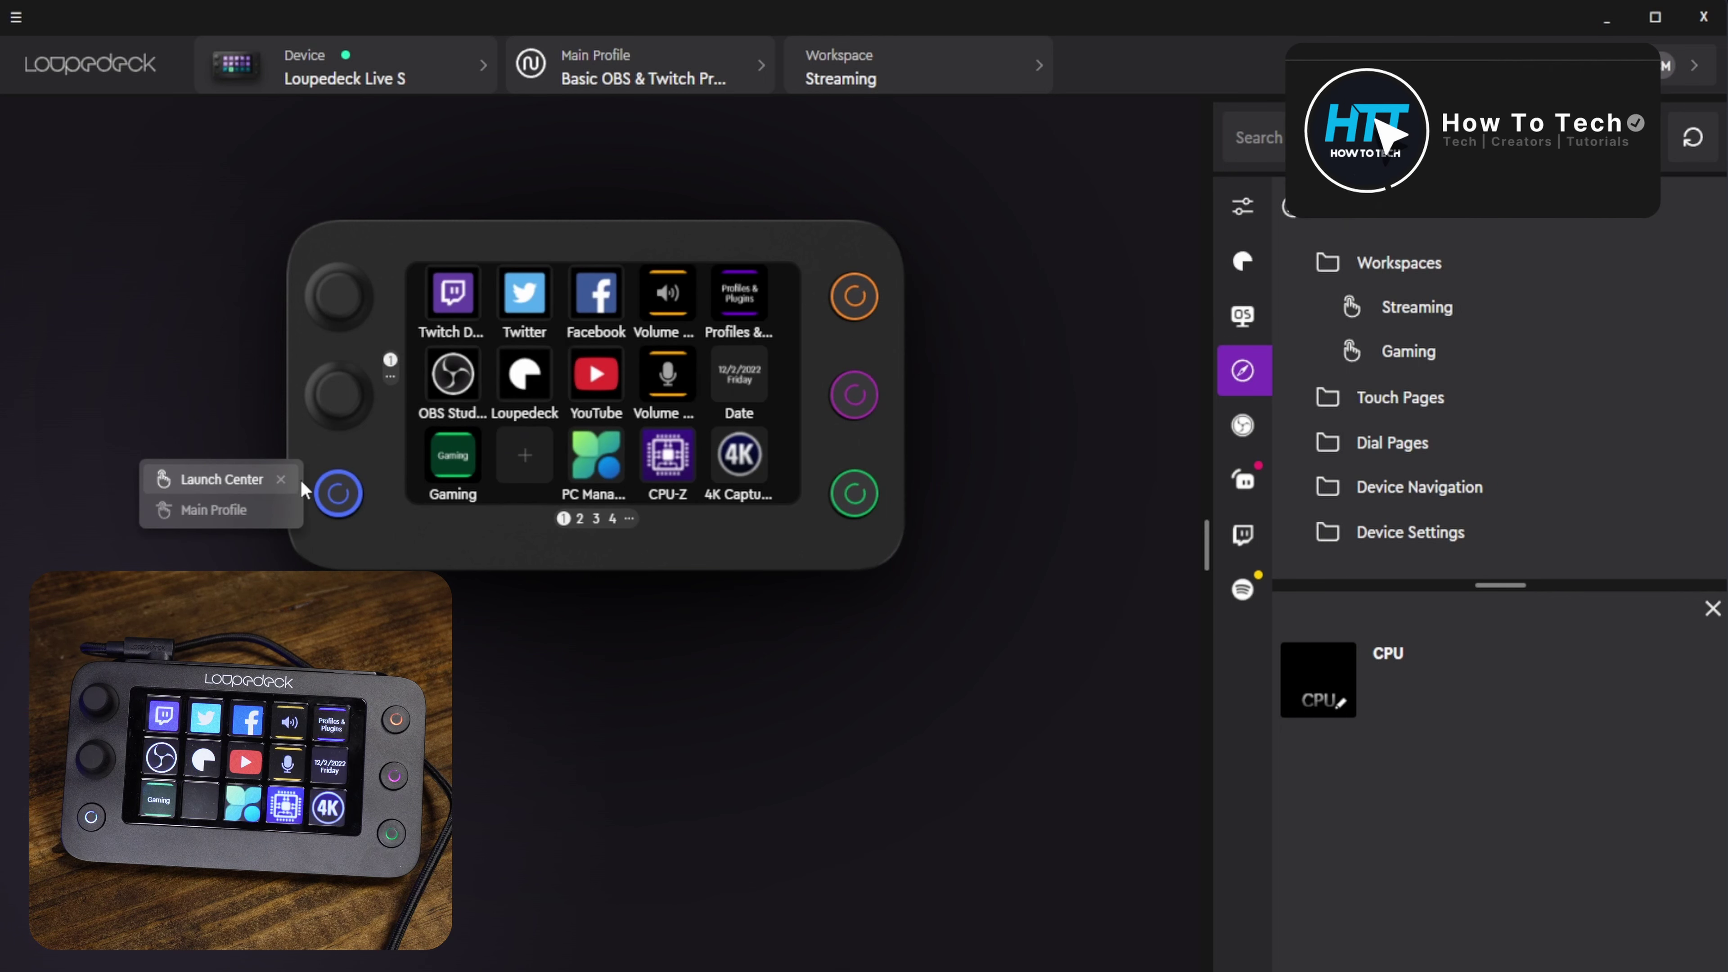
left_click(351, 476)
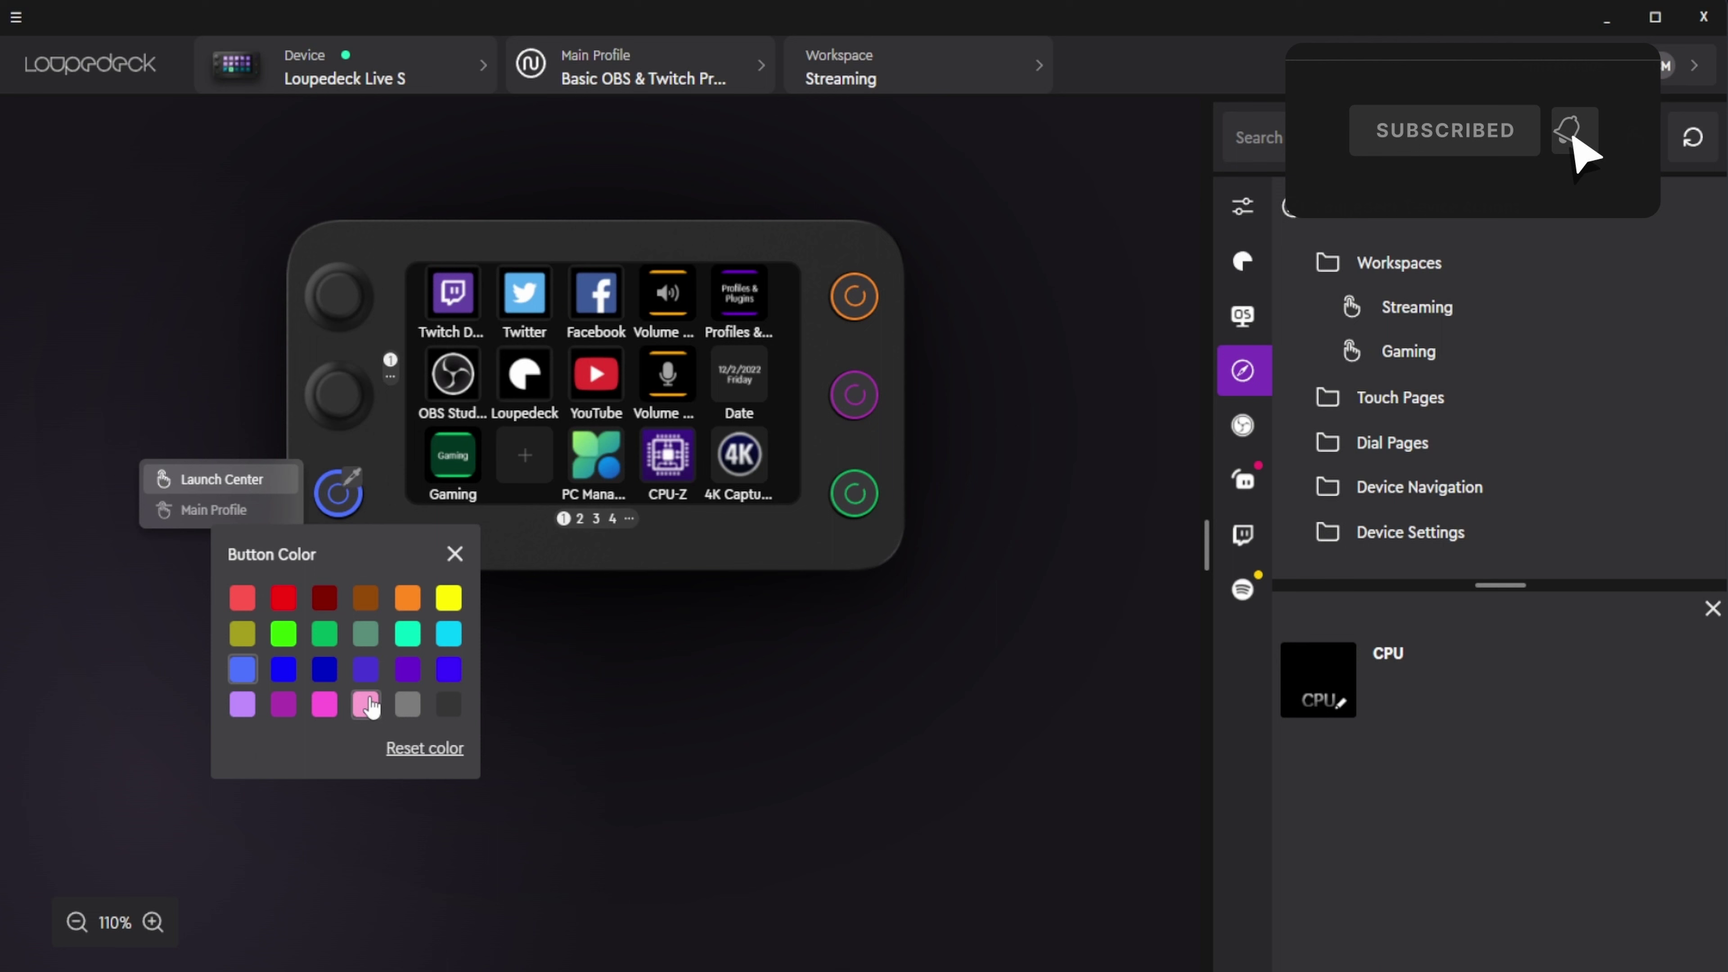
left_click(449, 599)
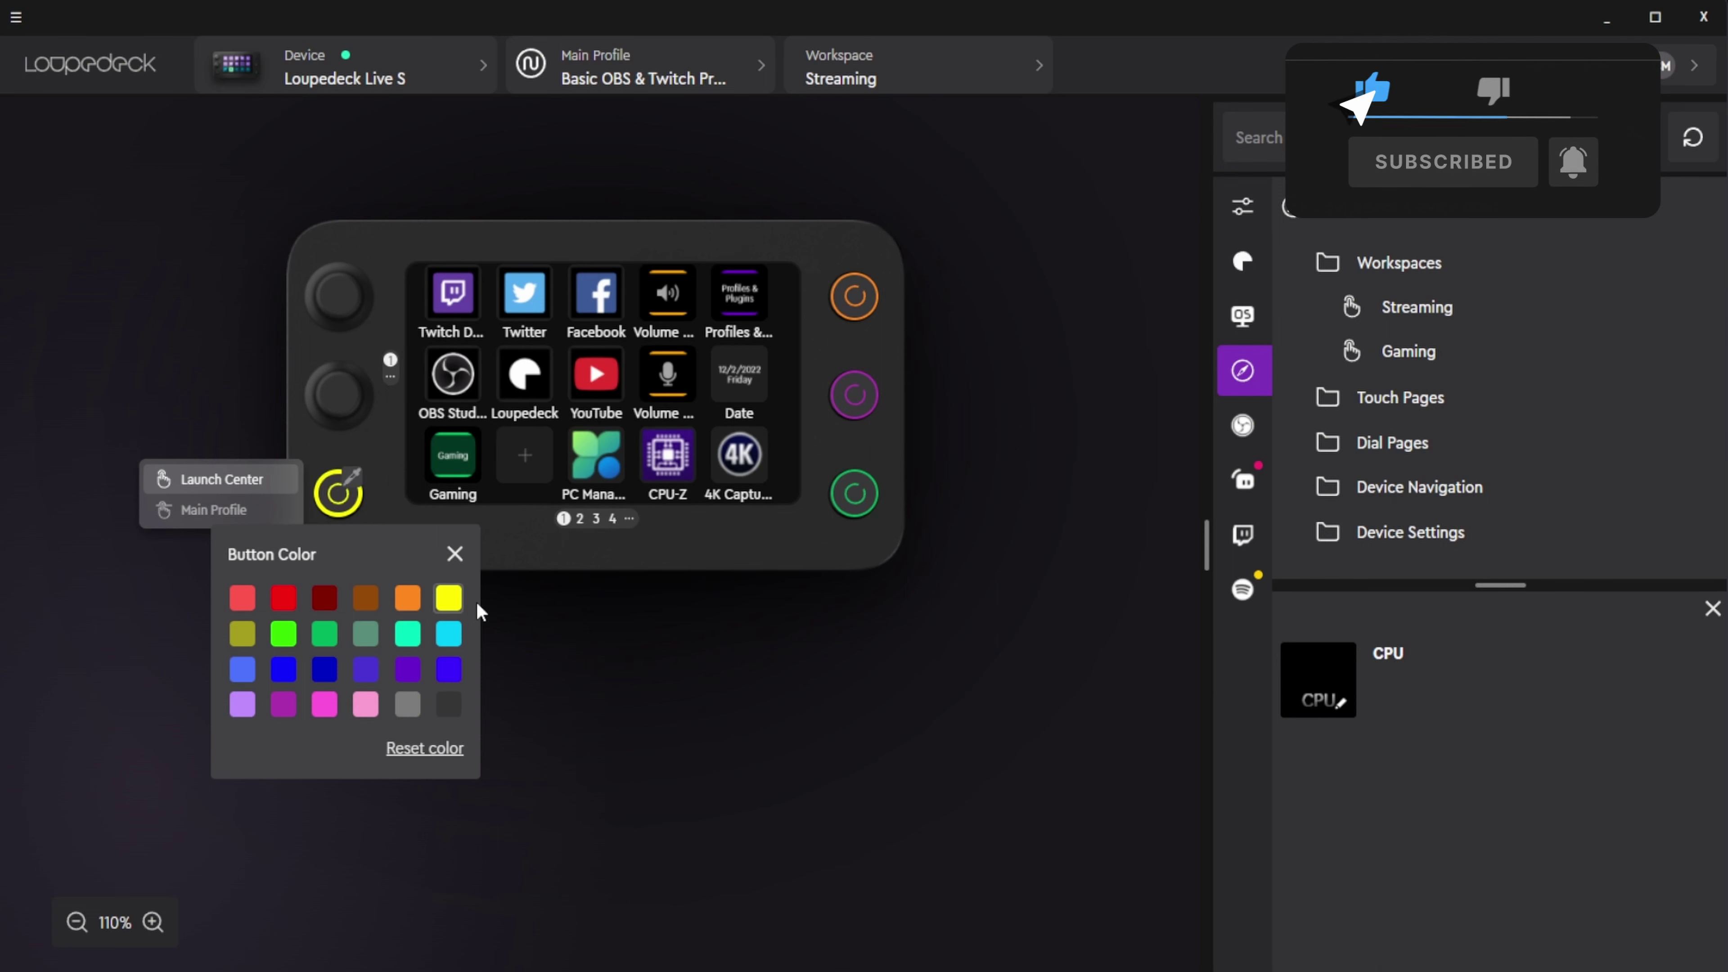
left_click(543, 609)
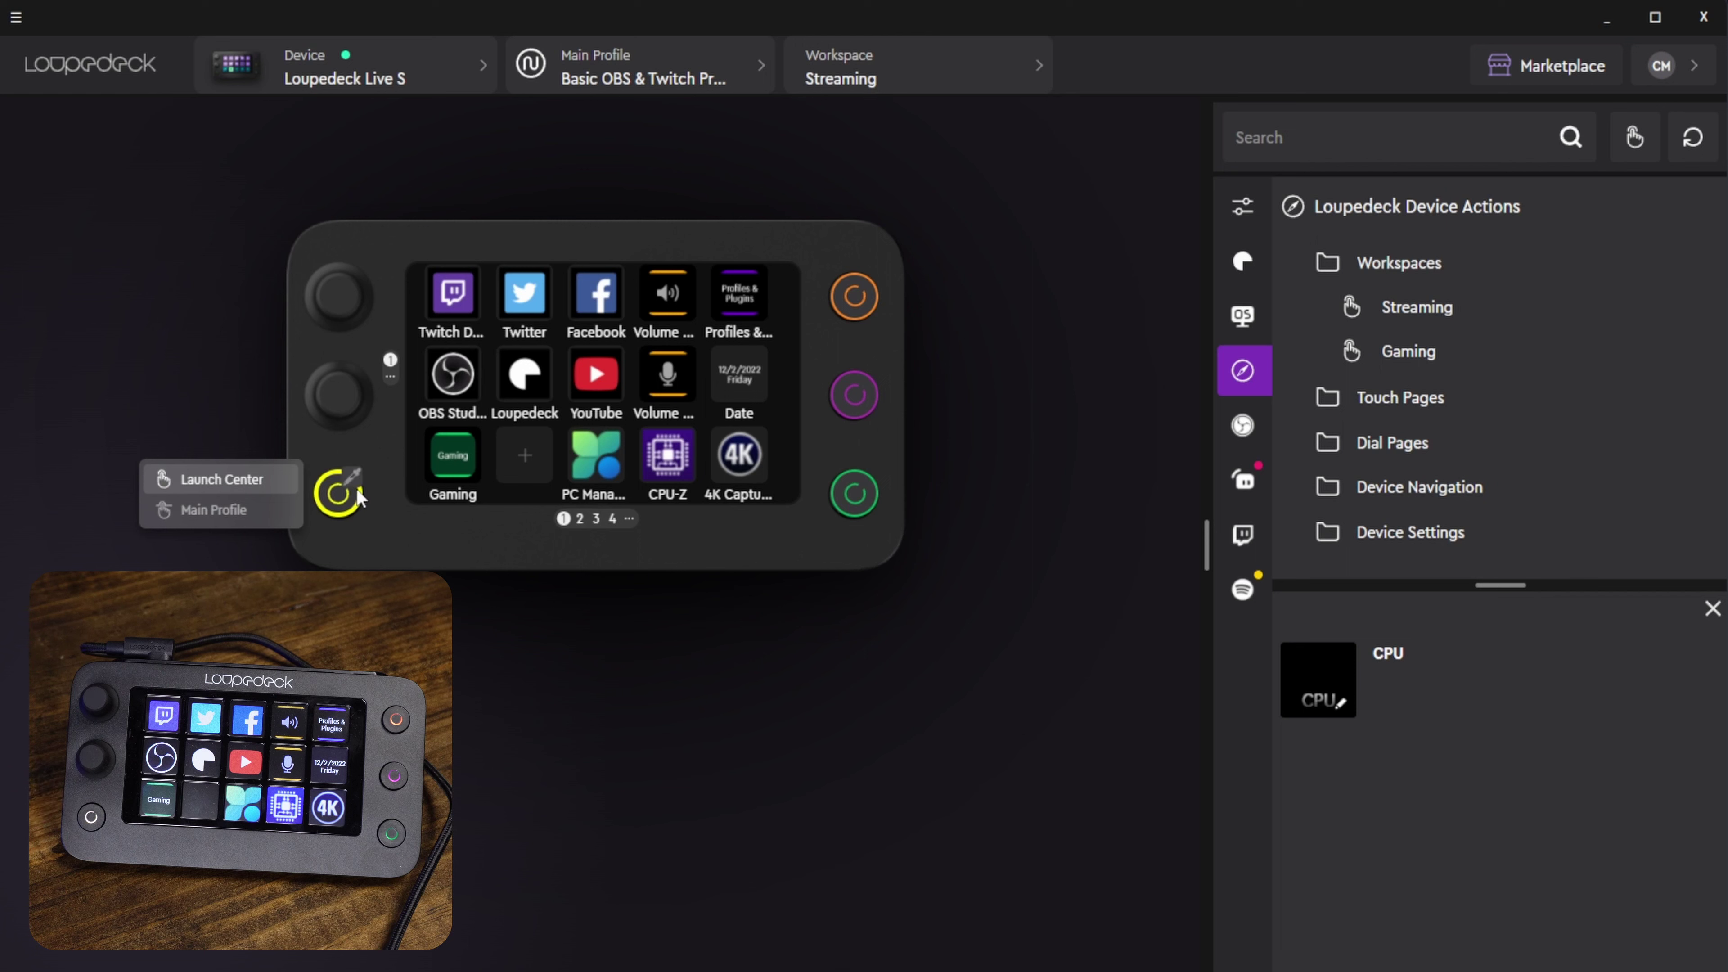
Change the top-right streaming round button to grey, then return to touch page 1
left_click(869, 299)
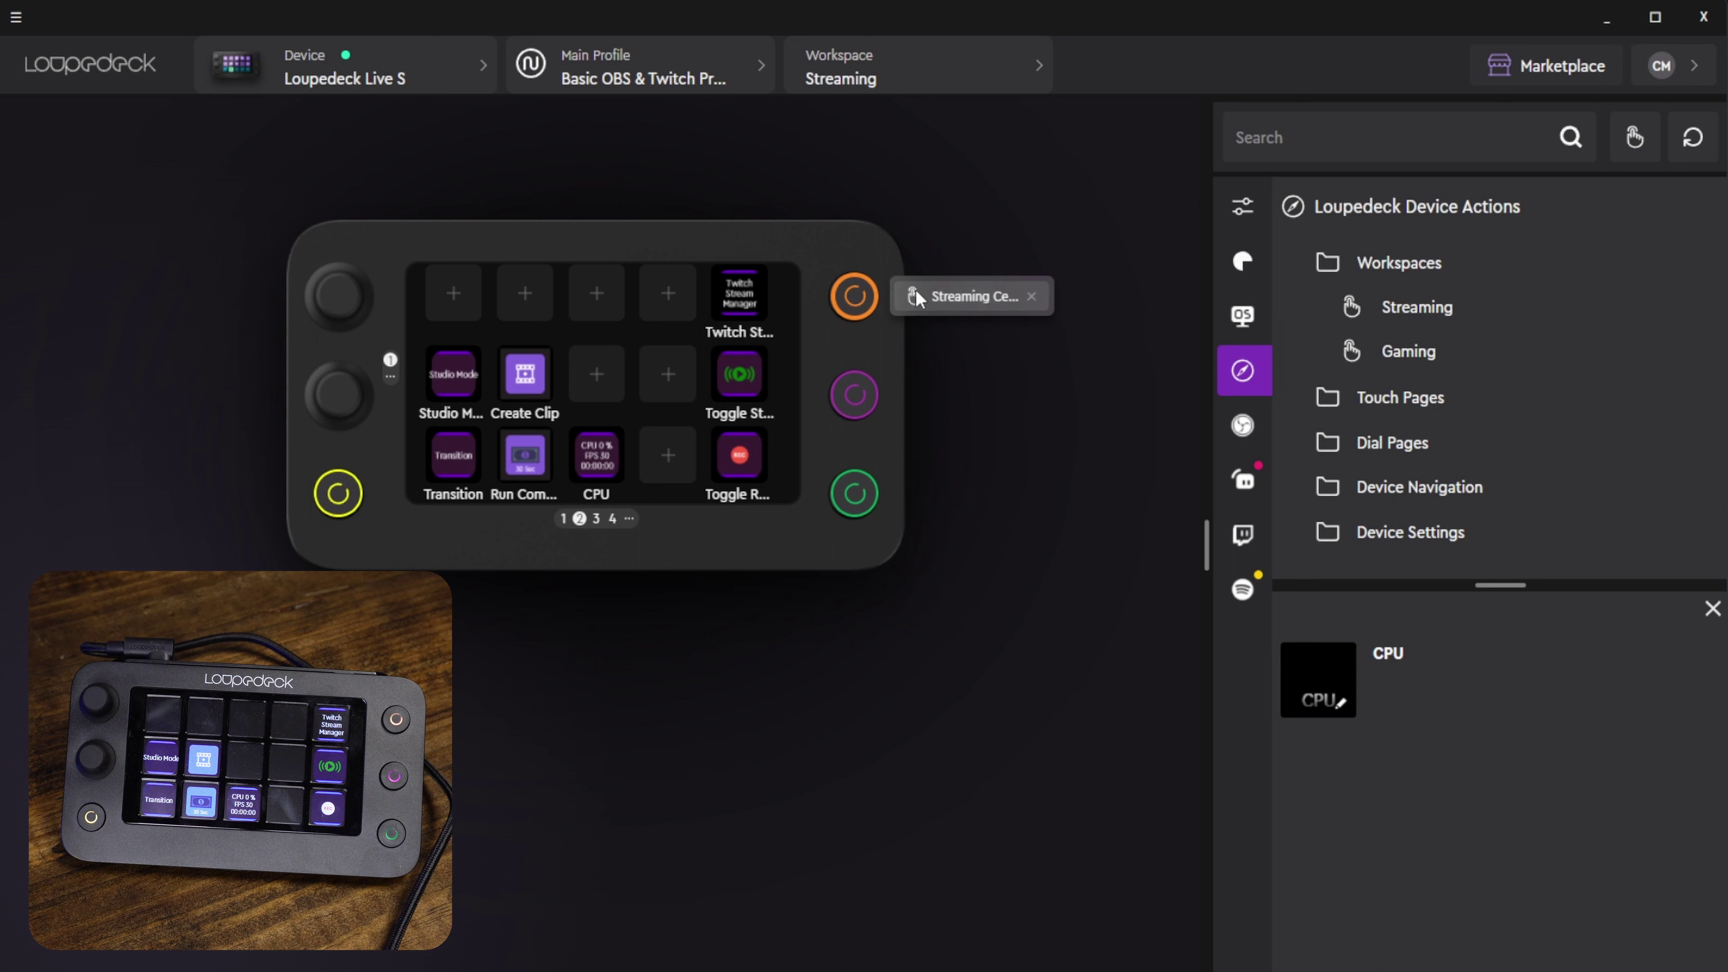
left_click(869, 282)
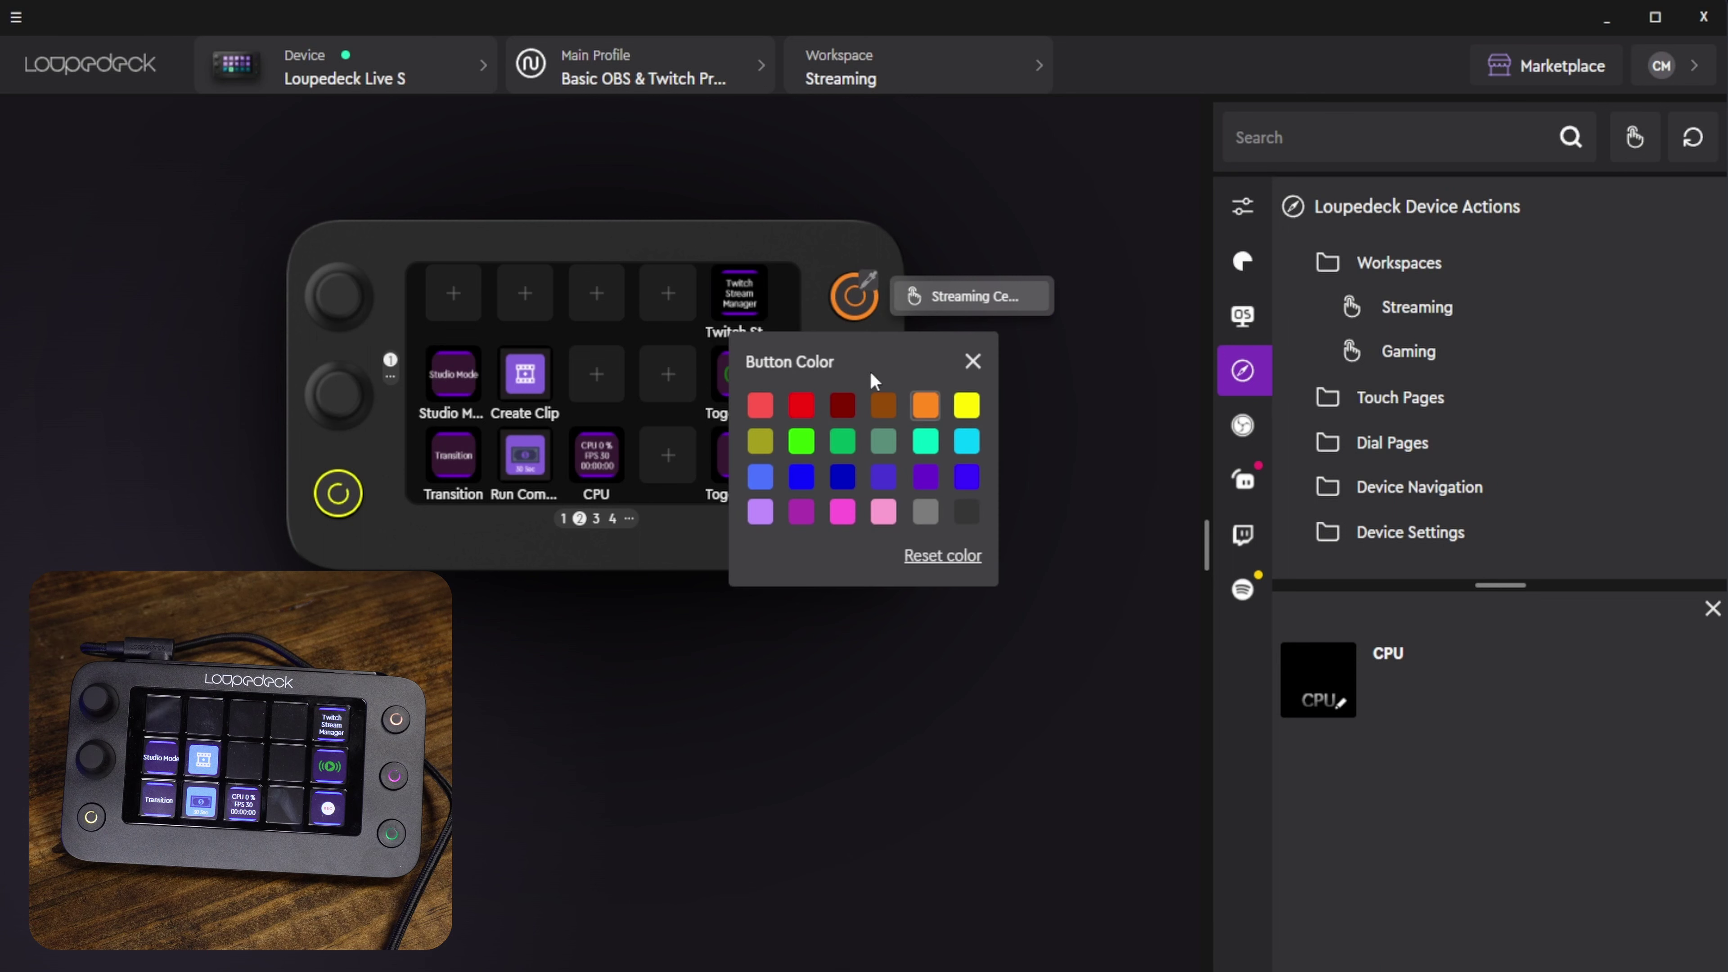
left_click(926, 513)
left_click(1045, 347)
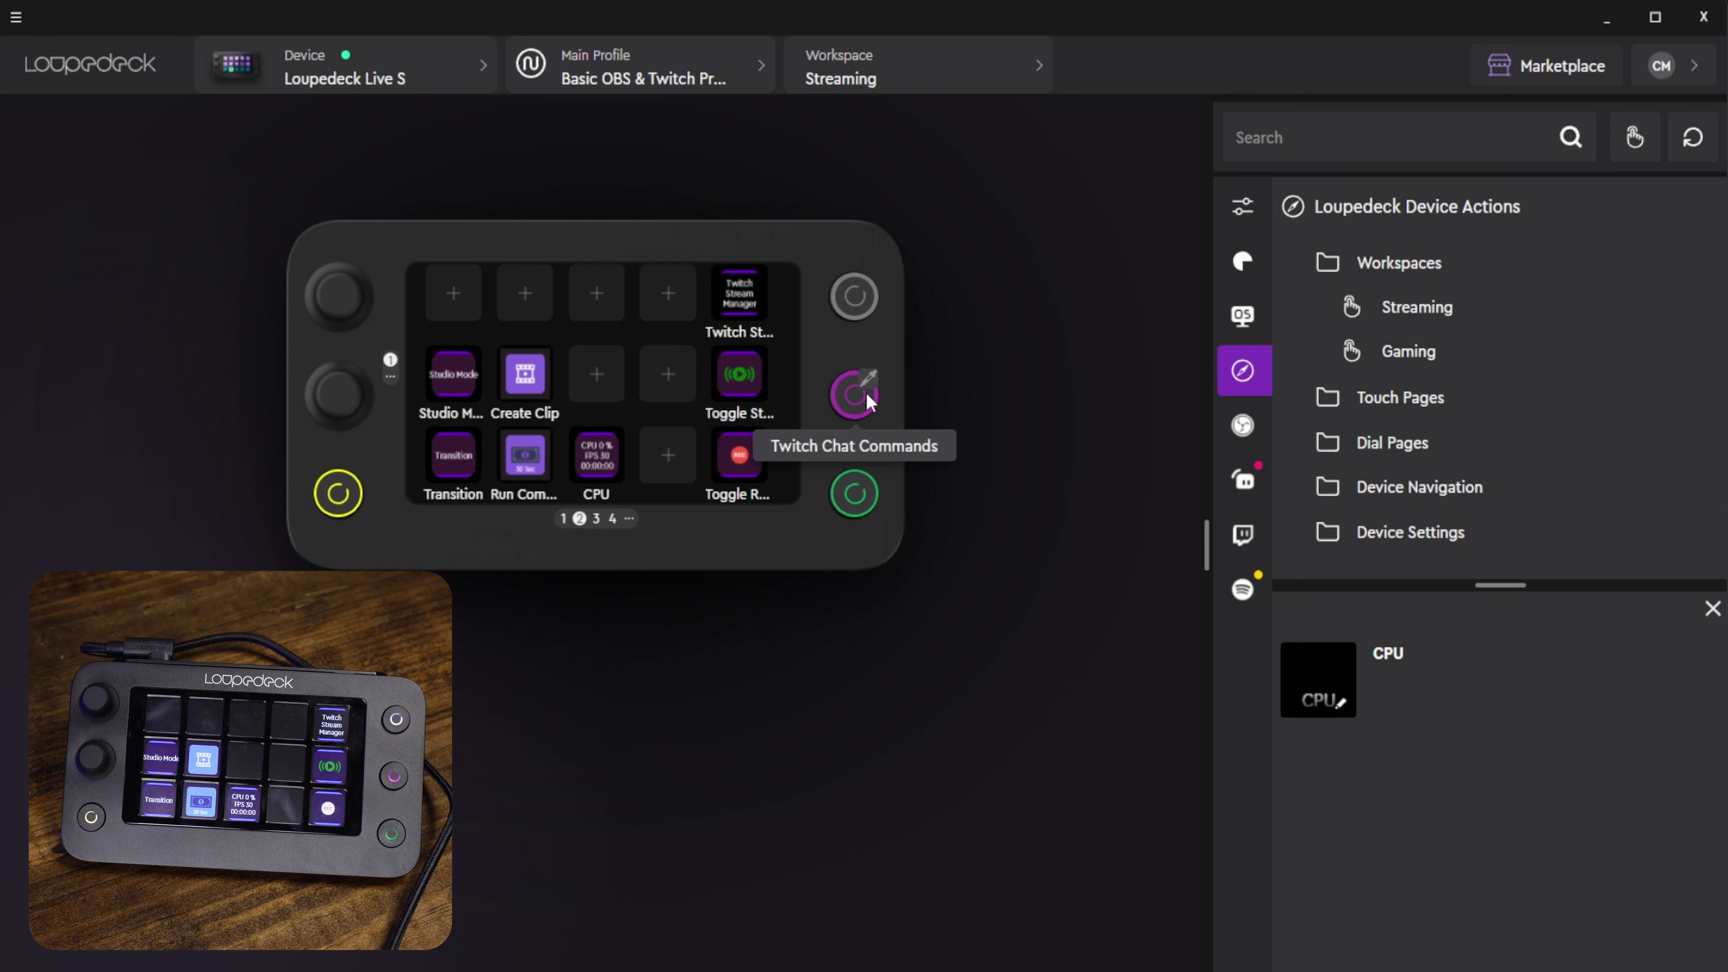
left_click(854, 394)
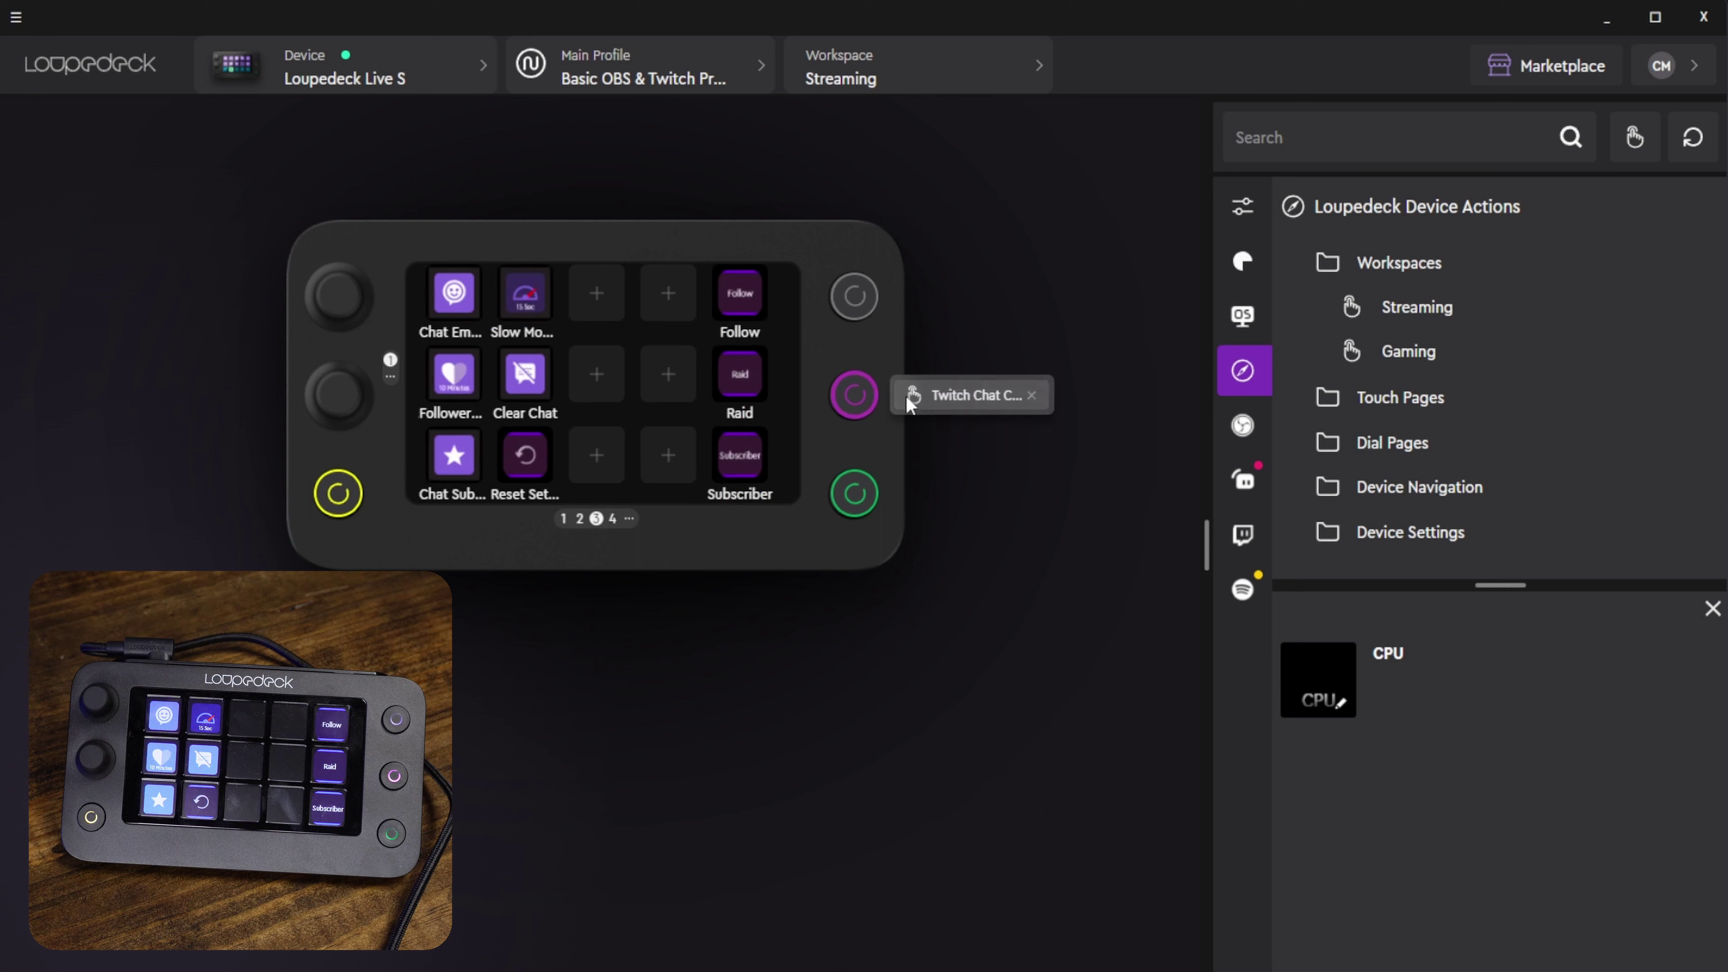
left_click(858, 489)
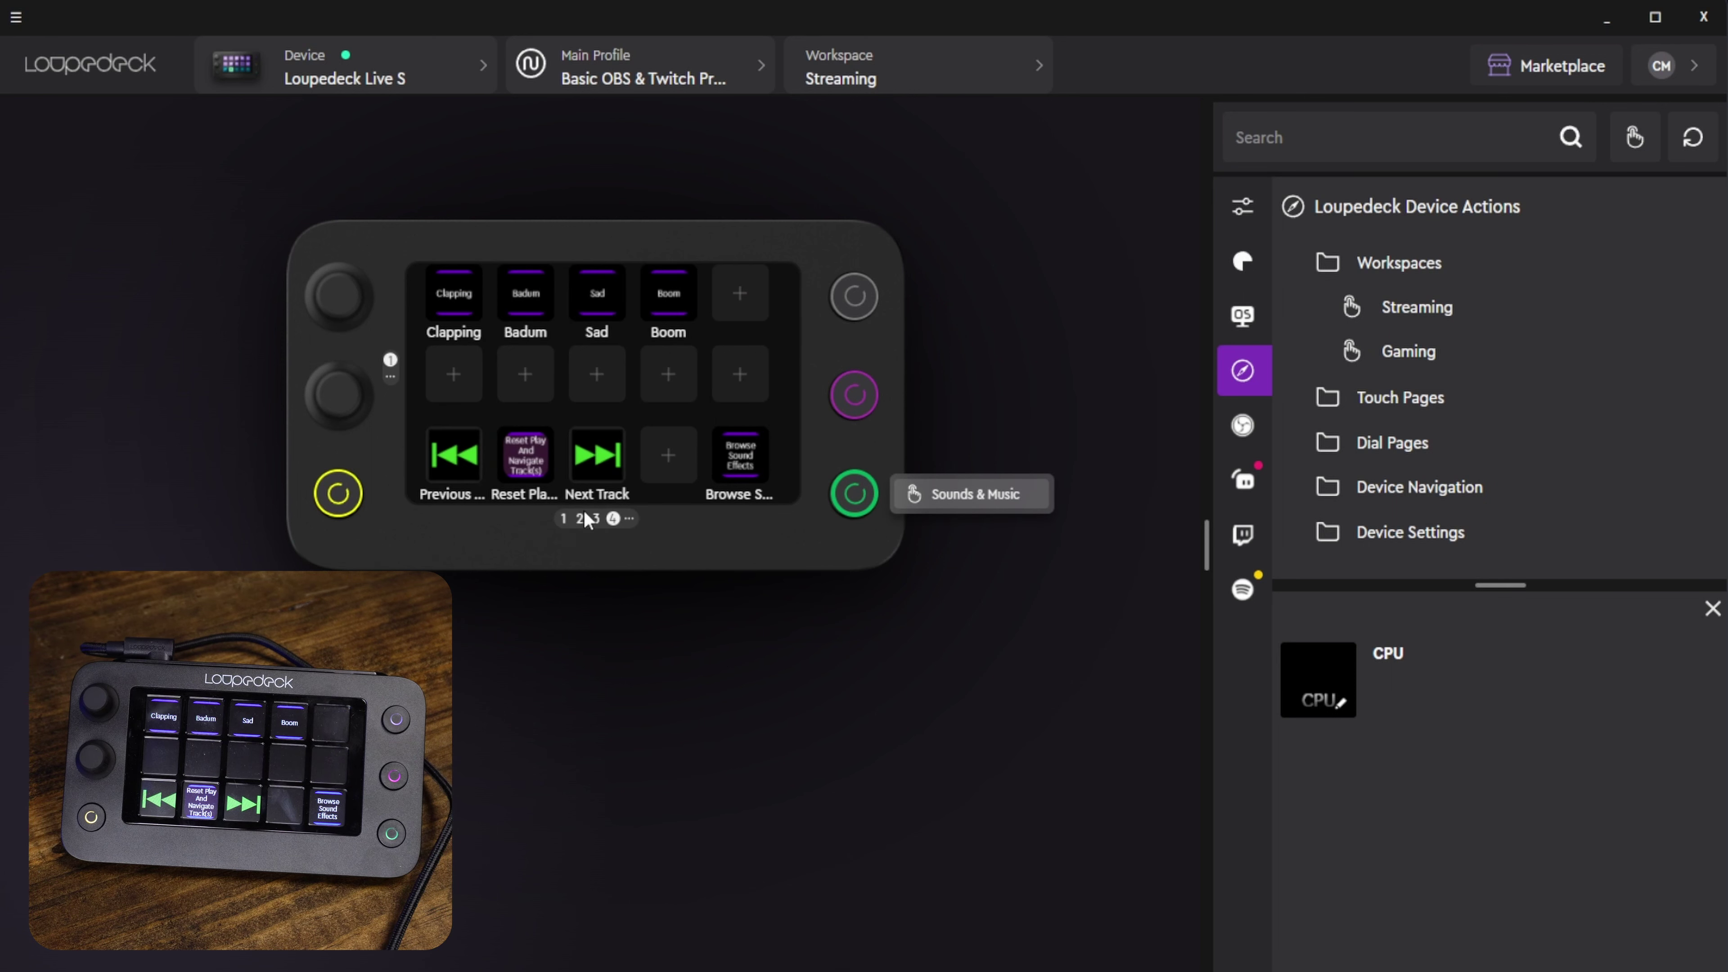
left_click(563, 519)
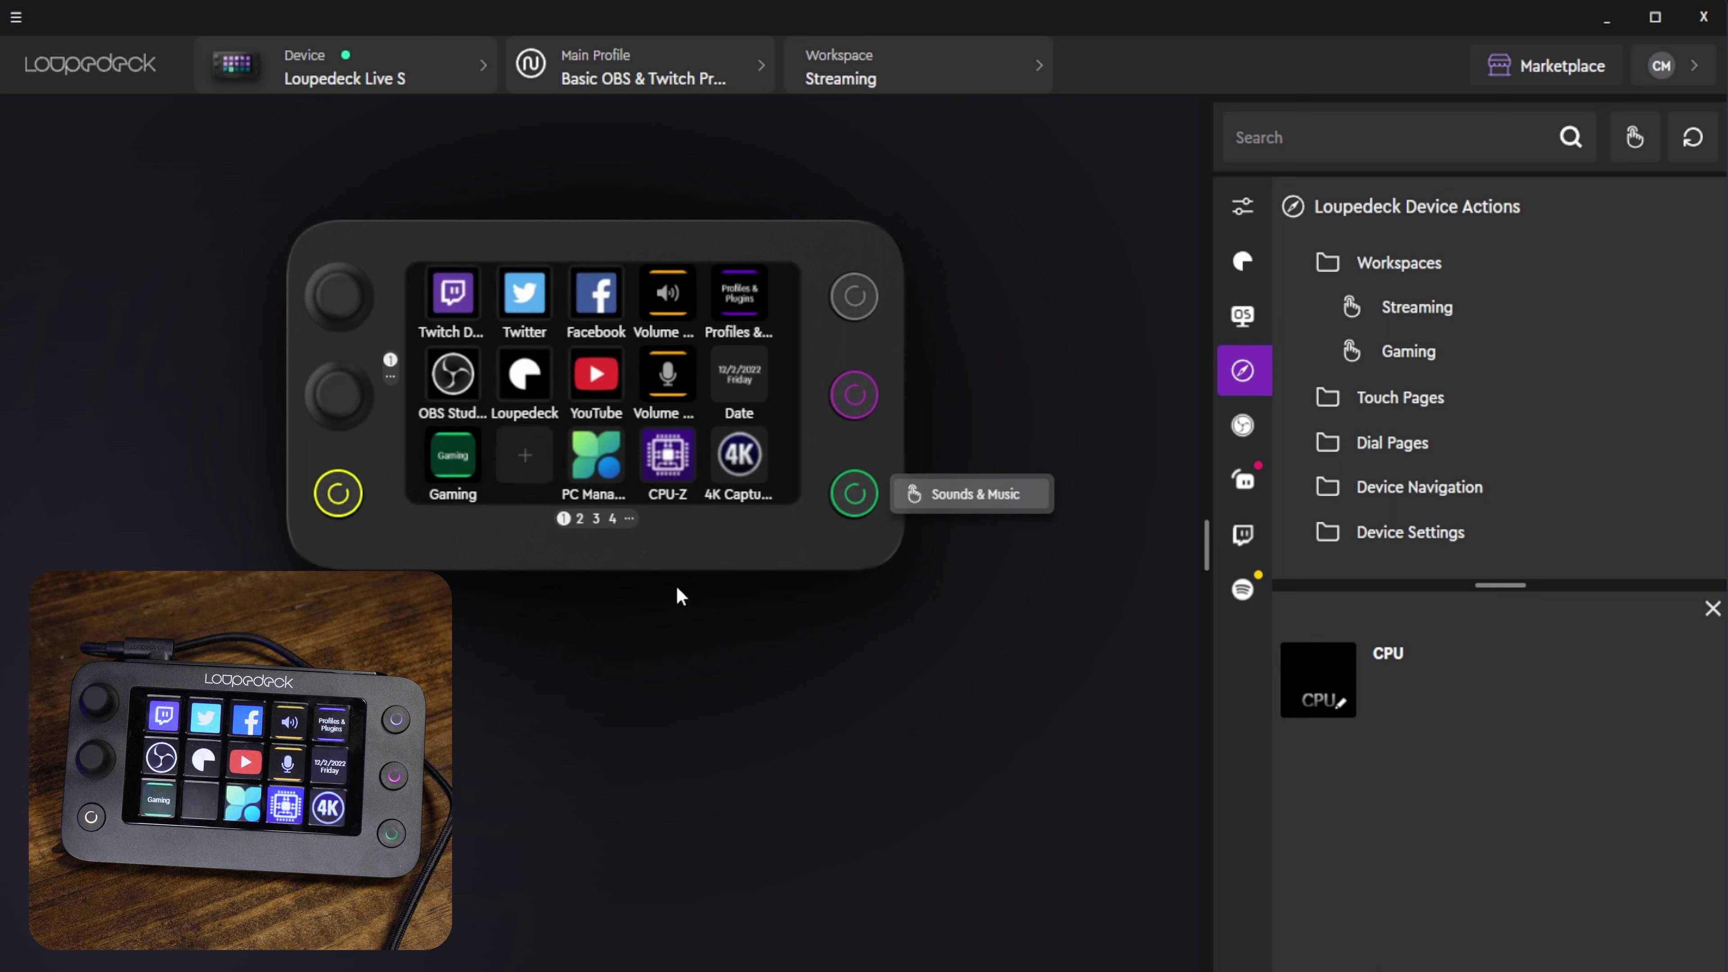
left_click(415, 68)
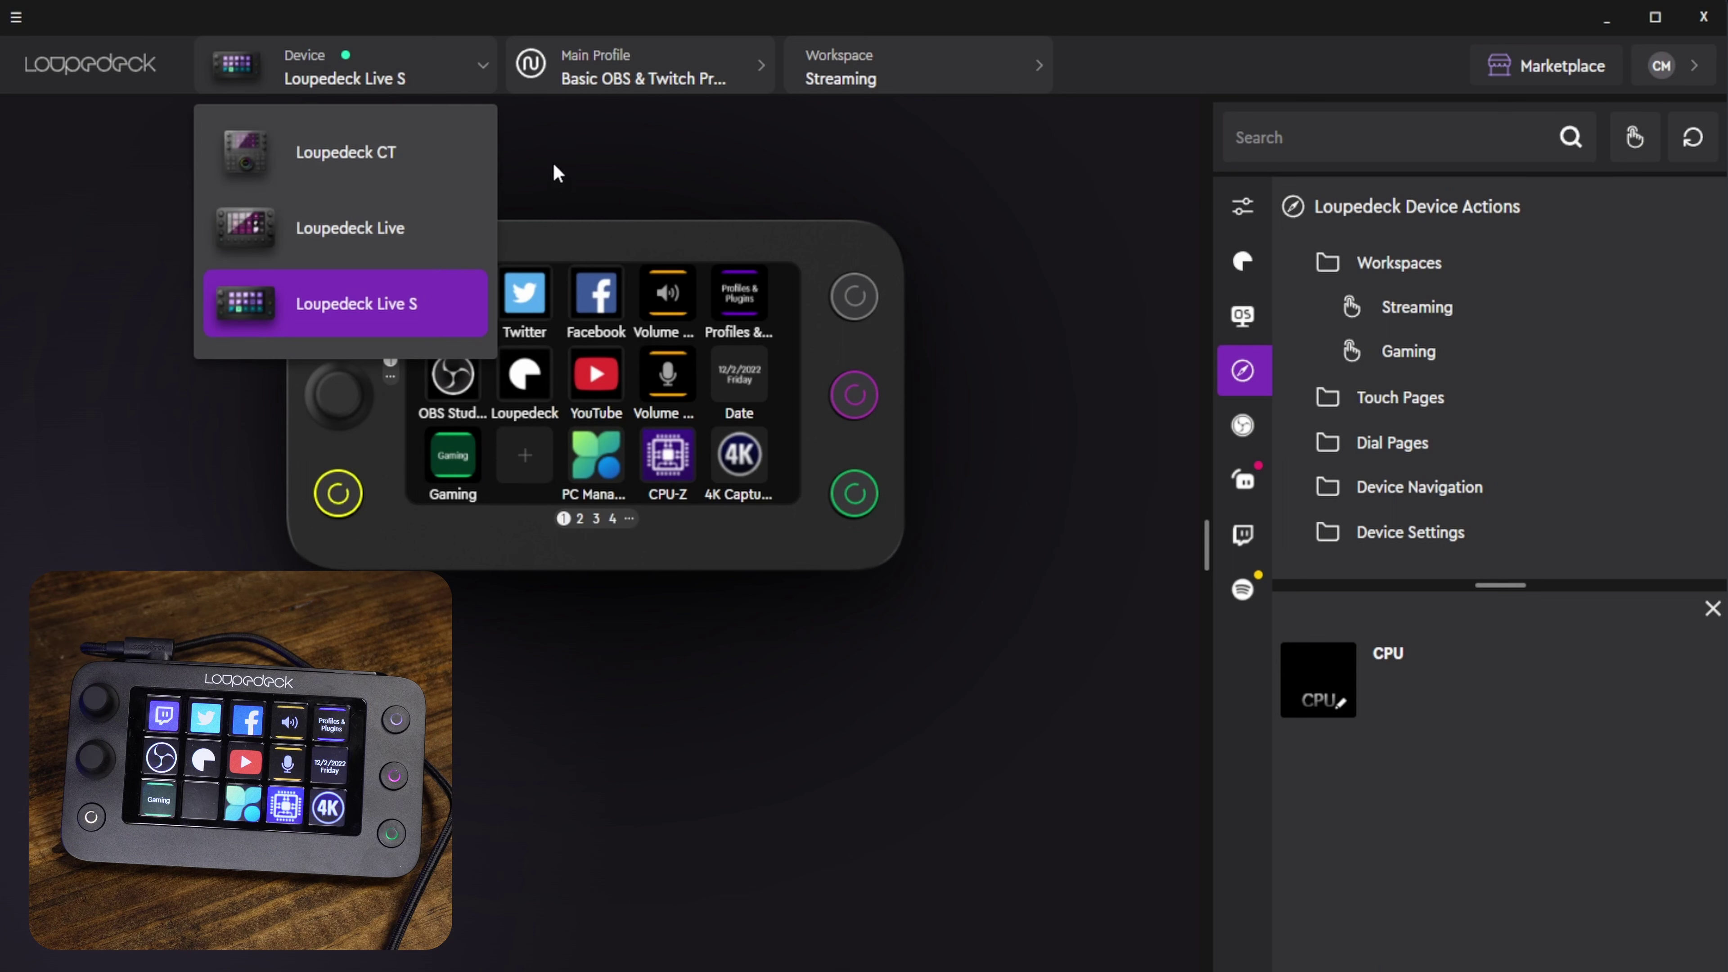
left_click(621, 78)
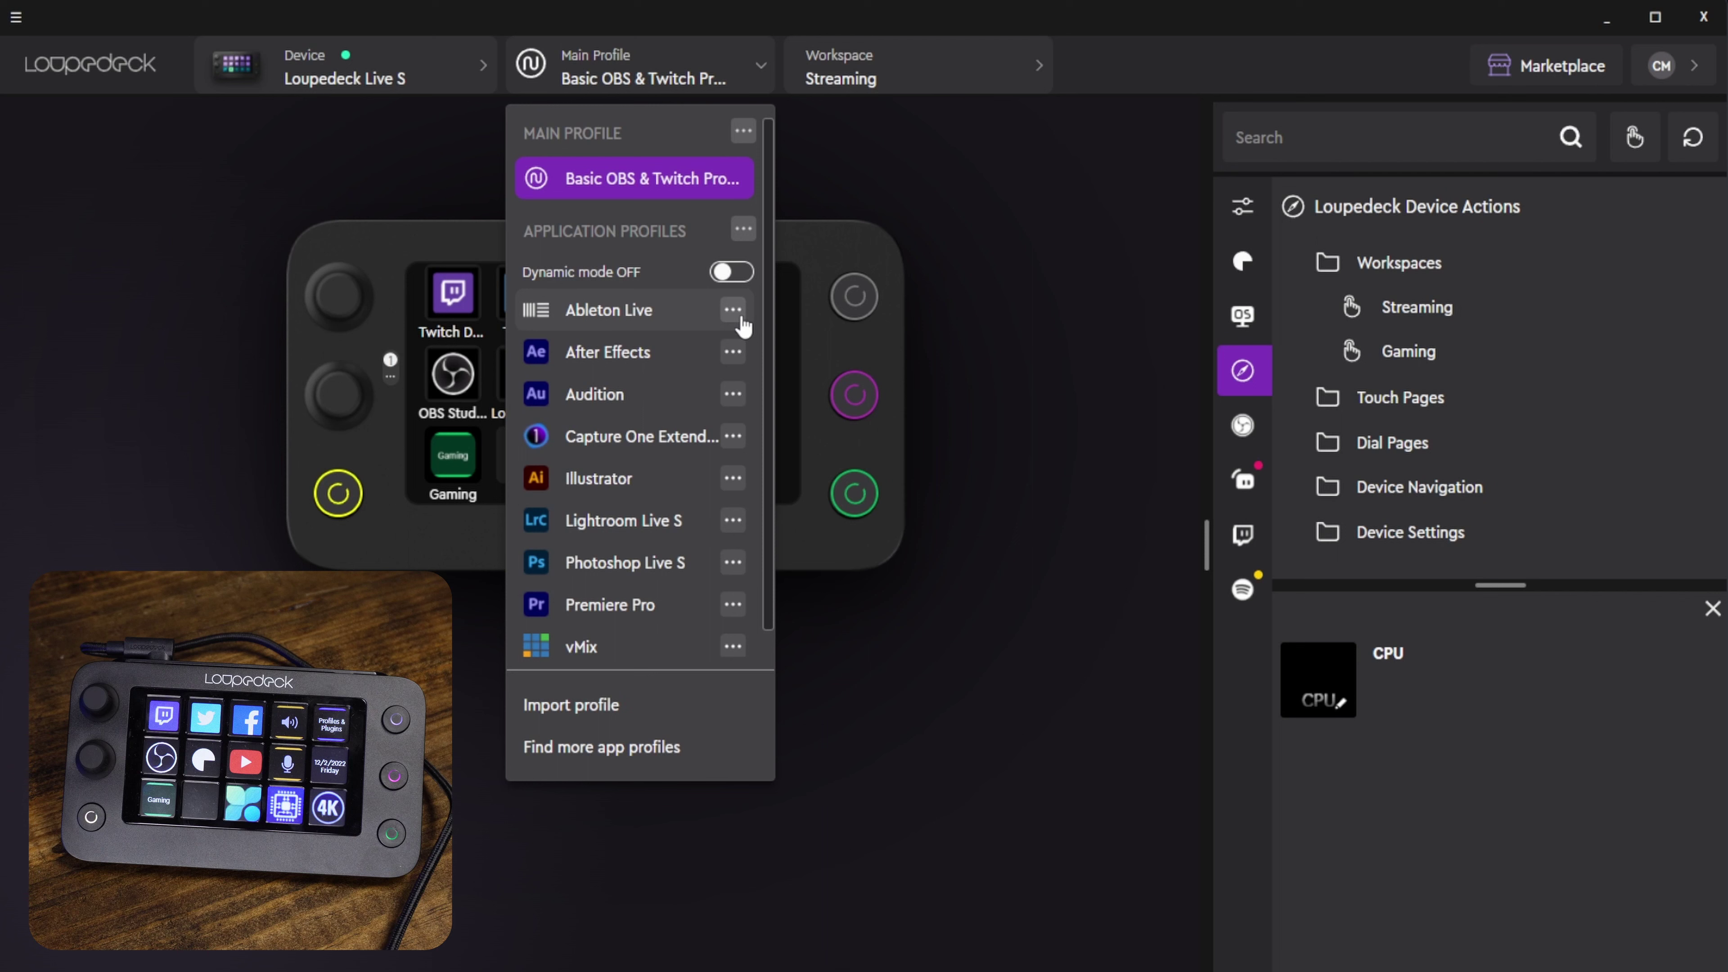
left_click(844, 81)
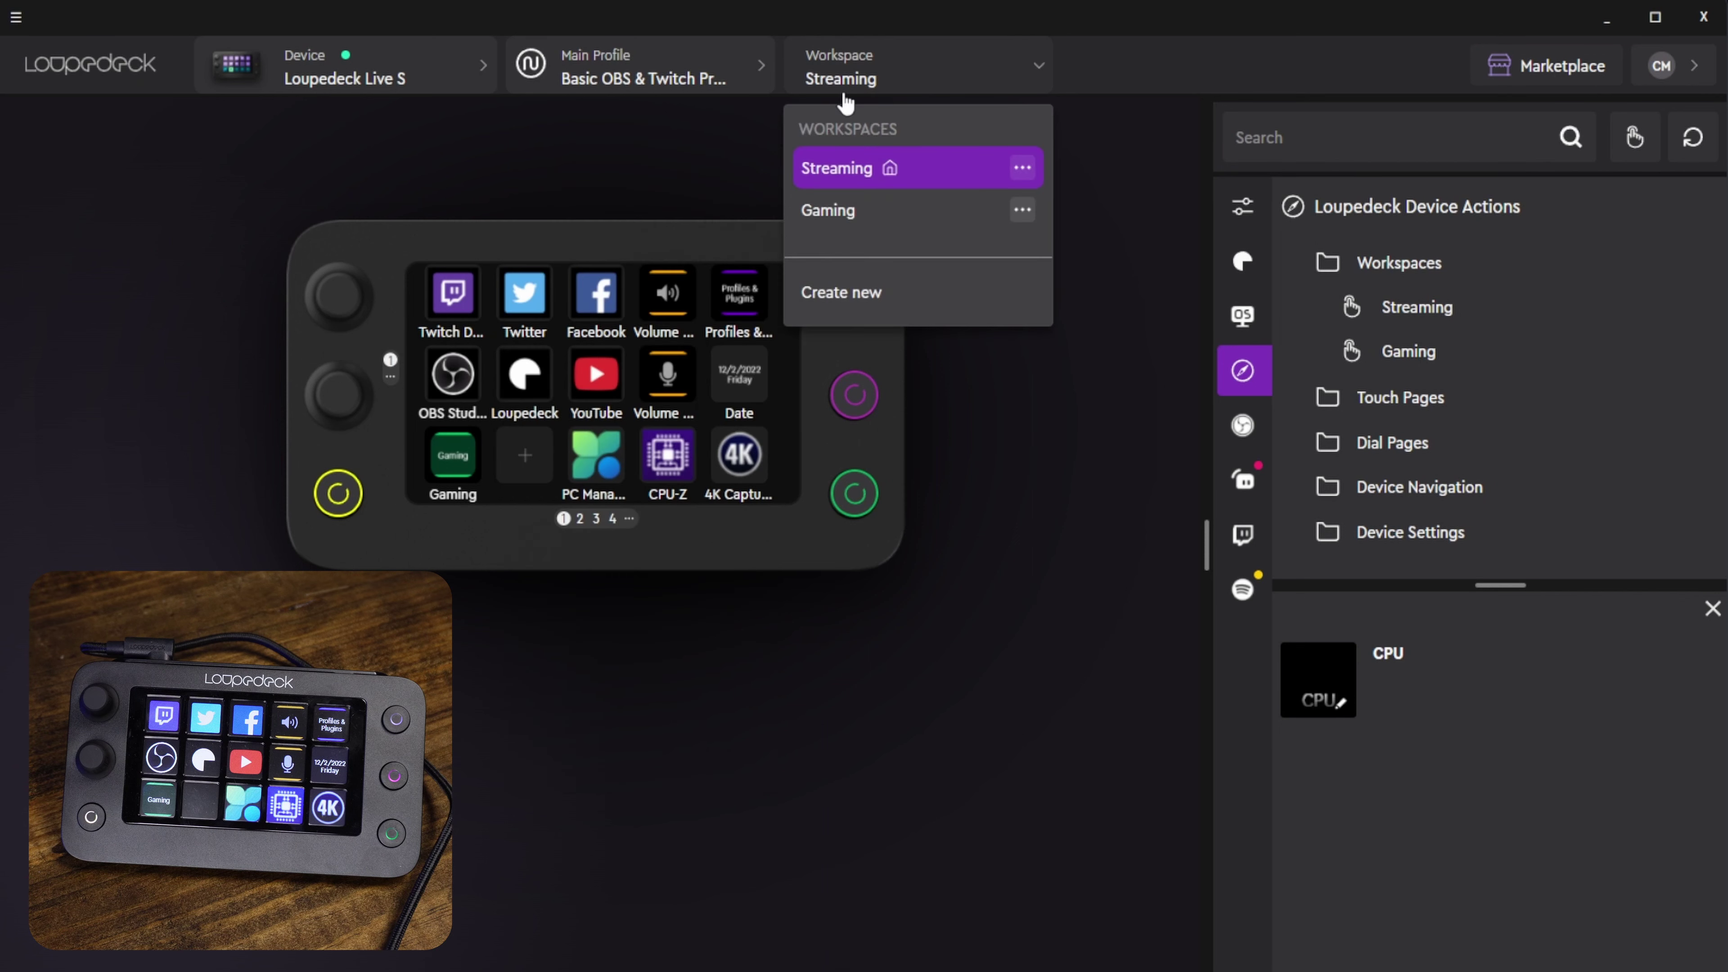
left_click(858, 217)
left_click(894, 82)
left_click(887, 164)
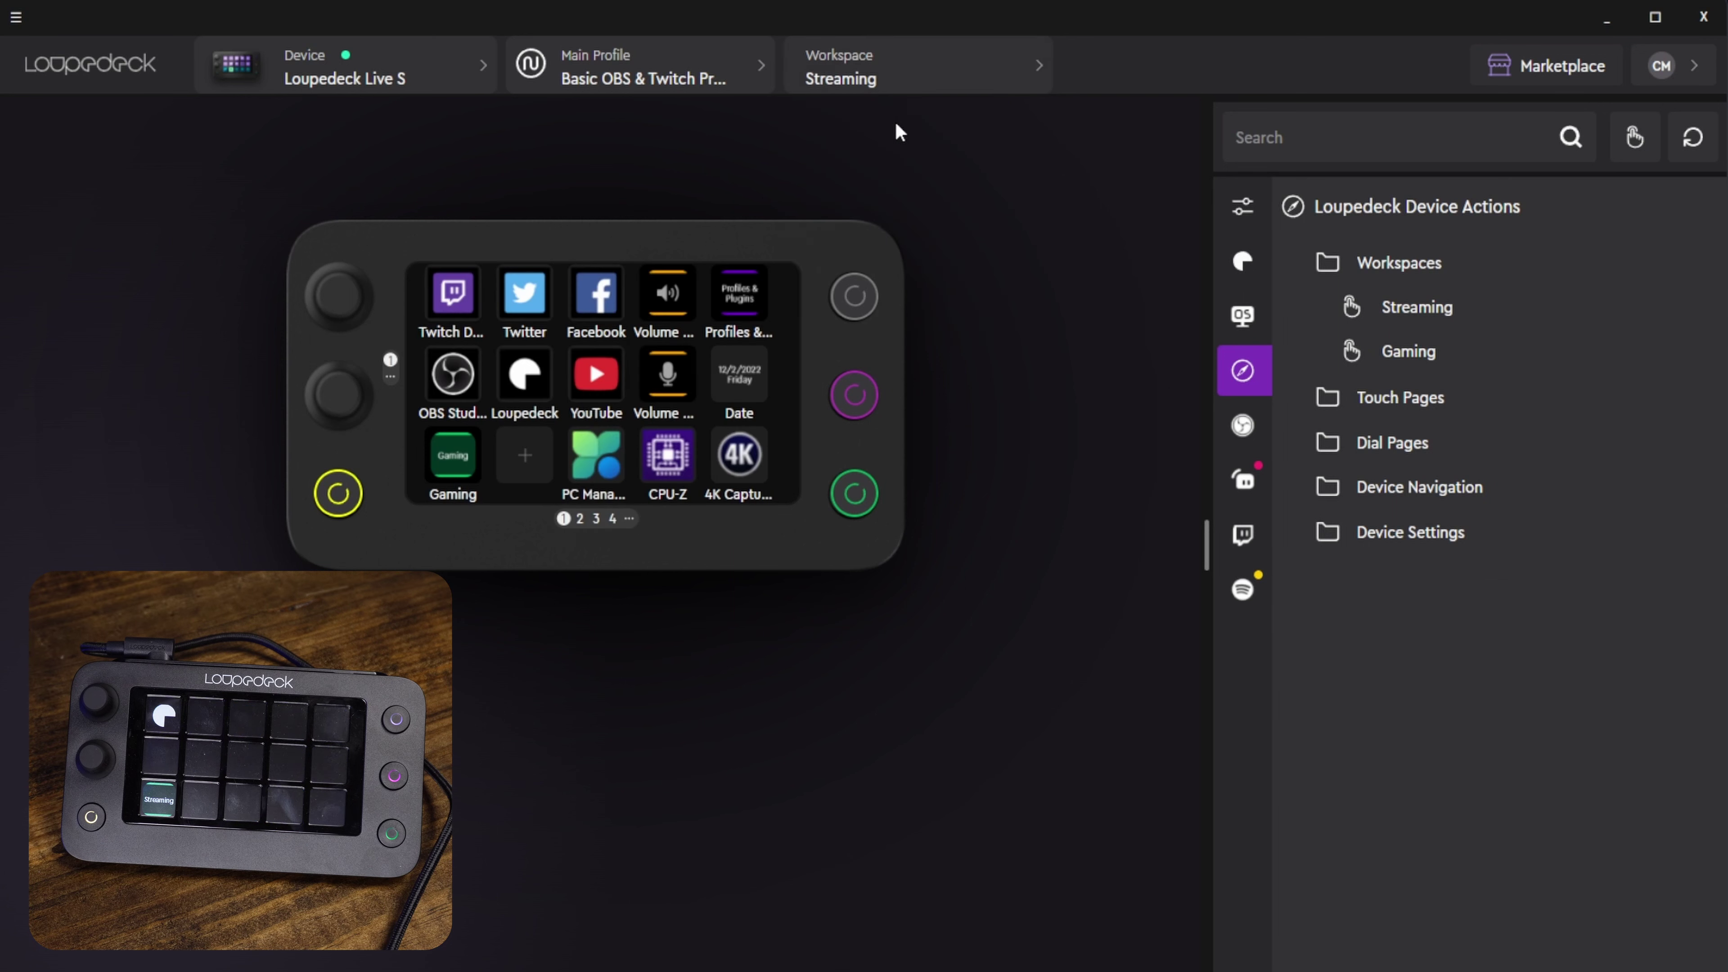
left_click(892, 80)
left_click(891, 214)
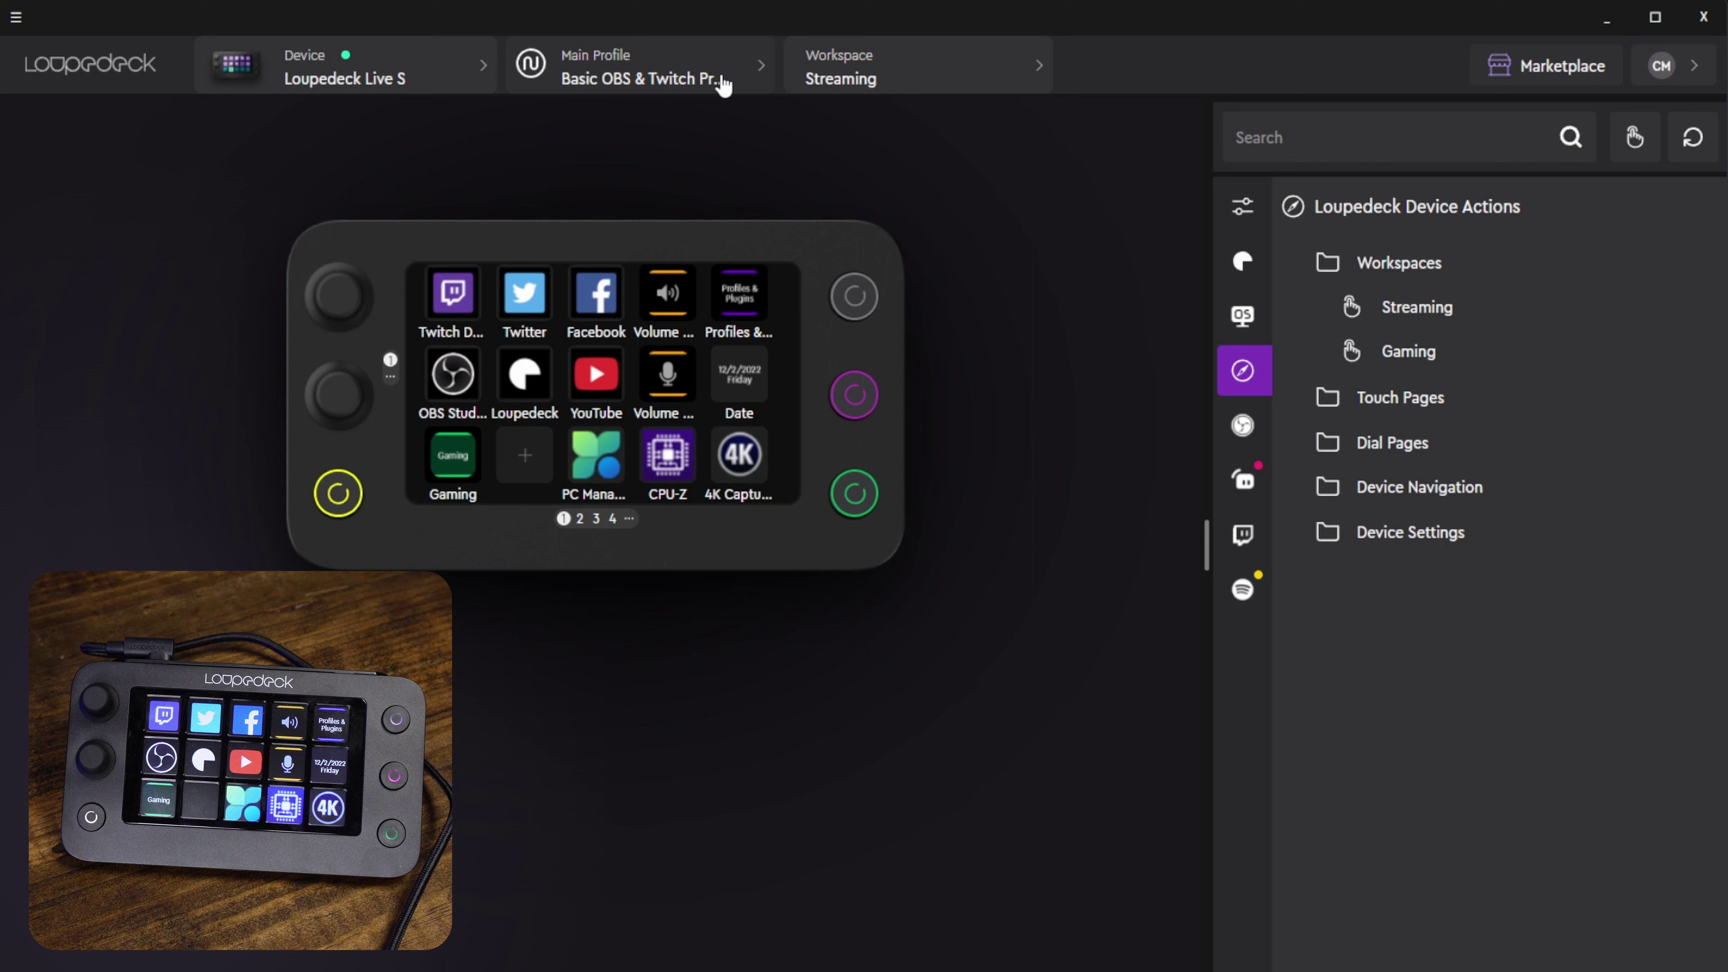
Drag Open Application from Custom actions onto the empty bottom-row key and set it to Battle.net
left_click(1290, 267)
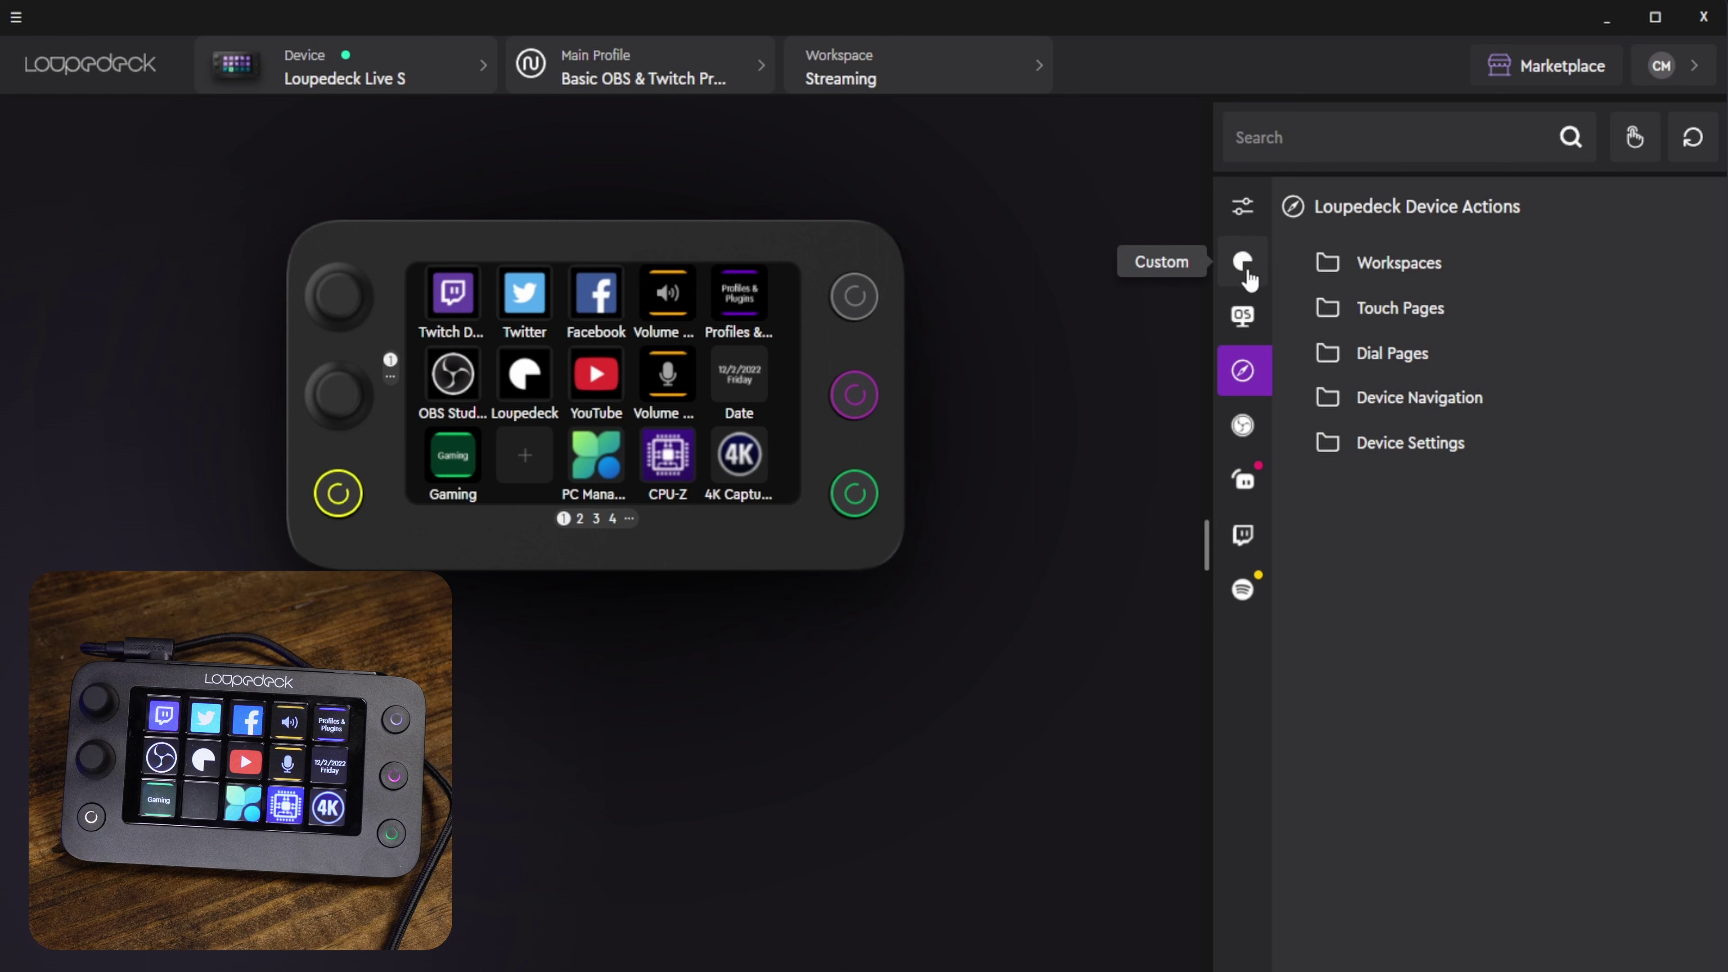
left_click(1242, 204)
left_click(1239, 203)
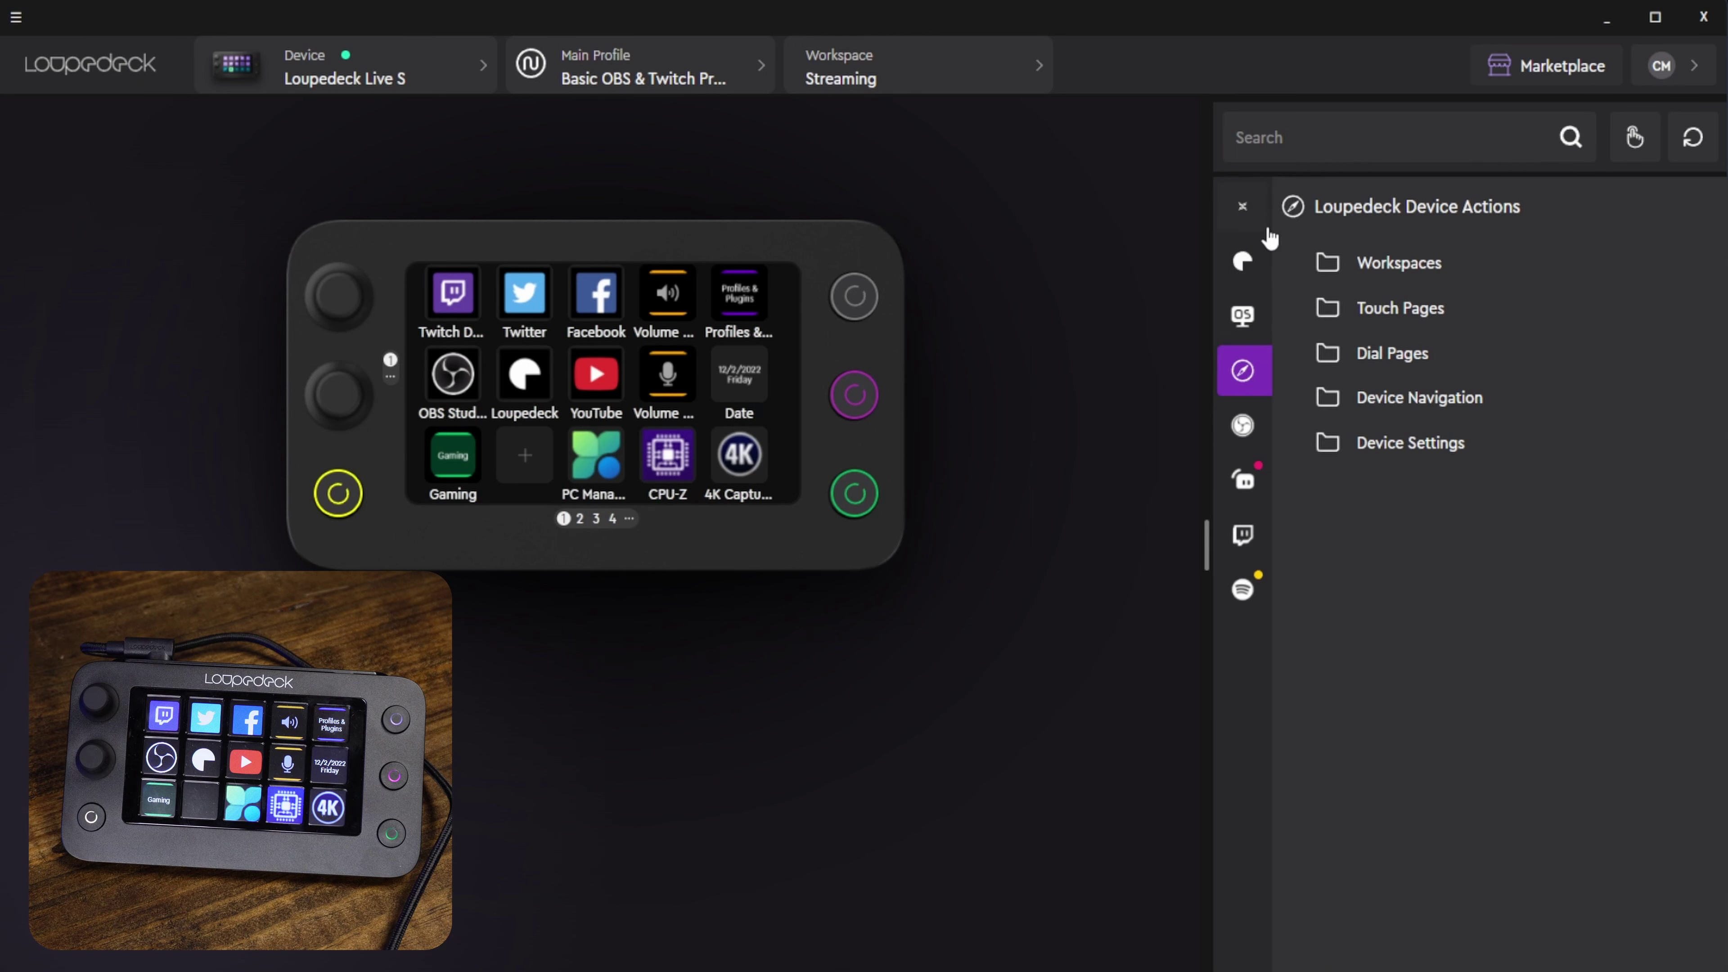
left_click(1255, 265)
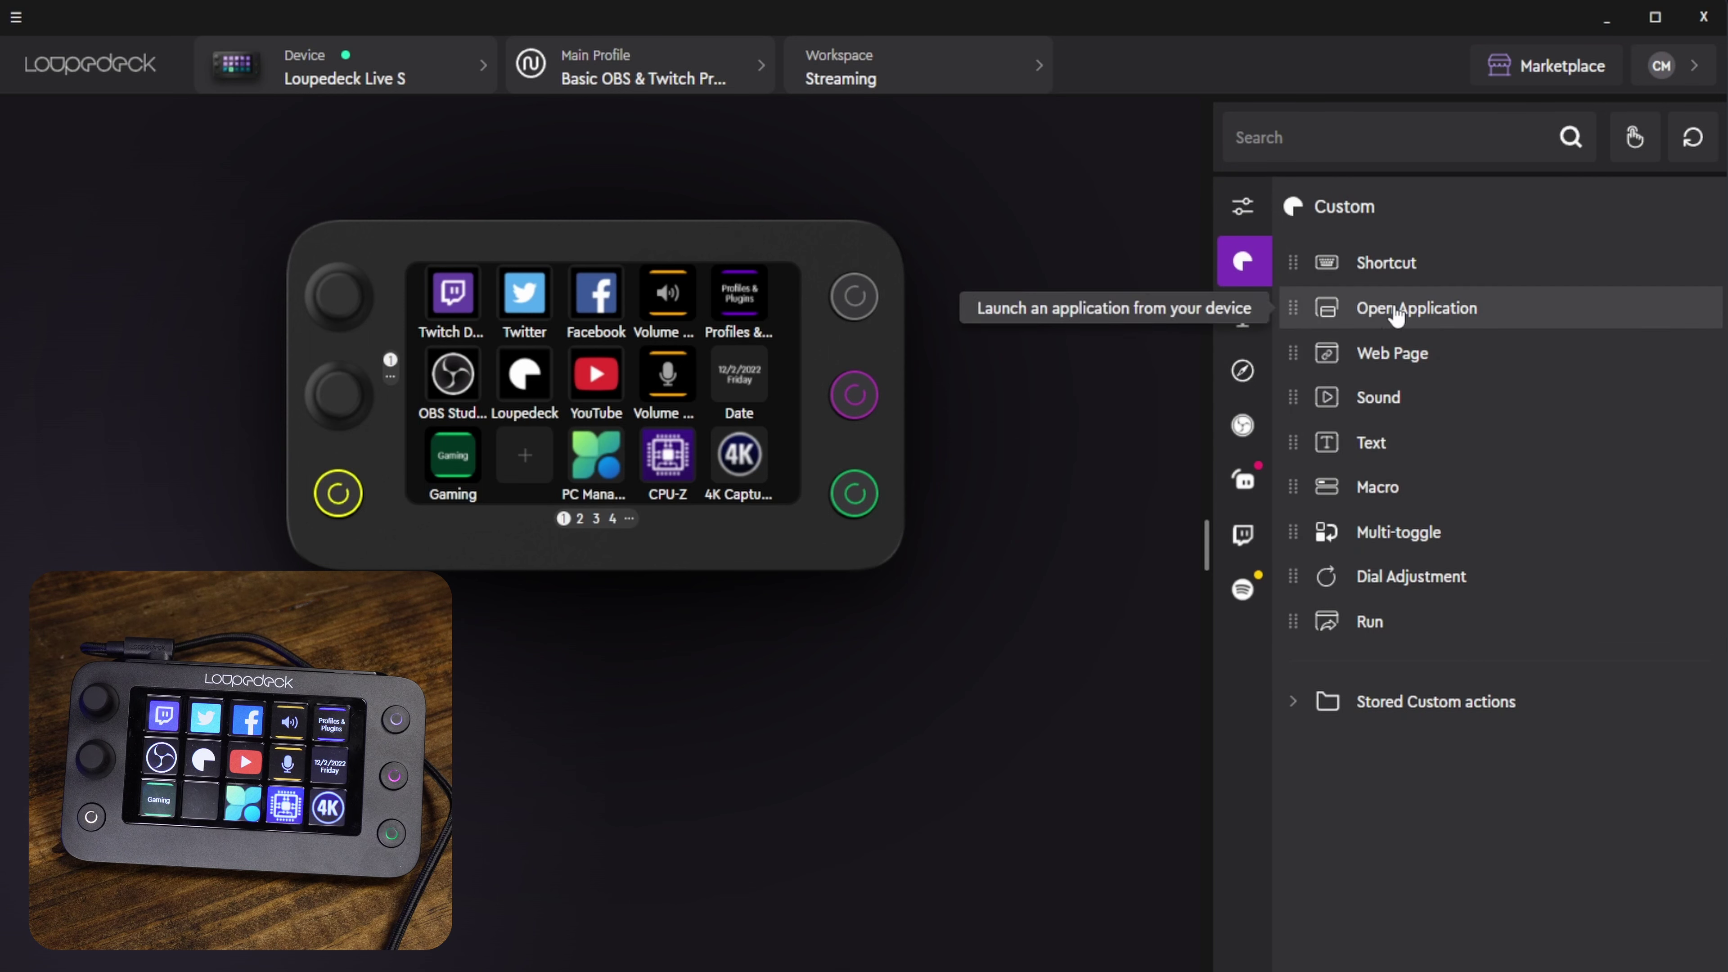
left_click_drag(1396, 316, 516, 472)
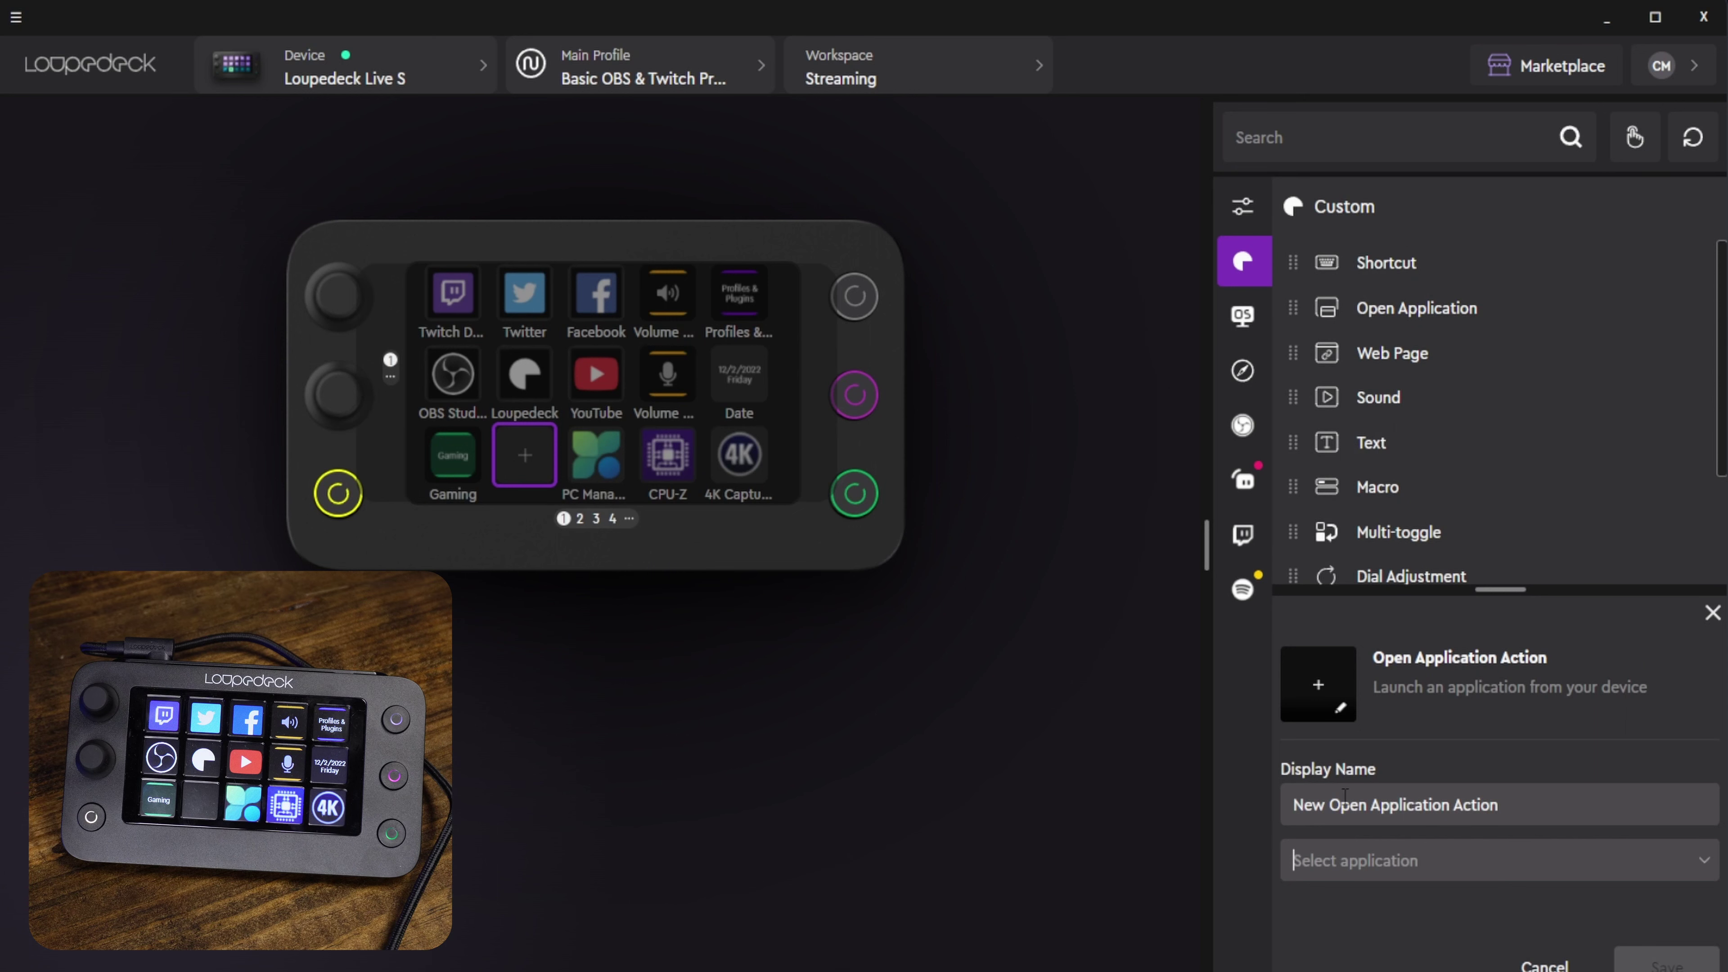
left_click(1398, 865)
scroll(1407, 851, "down", 3)
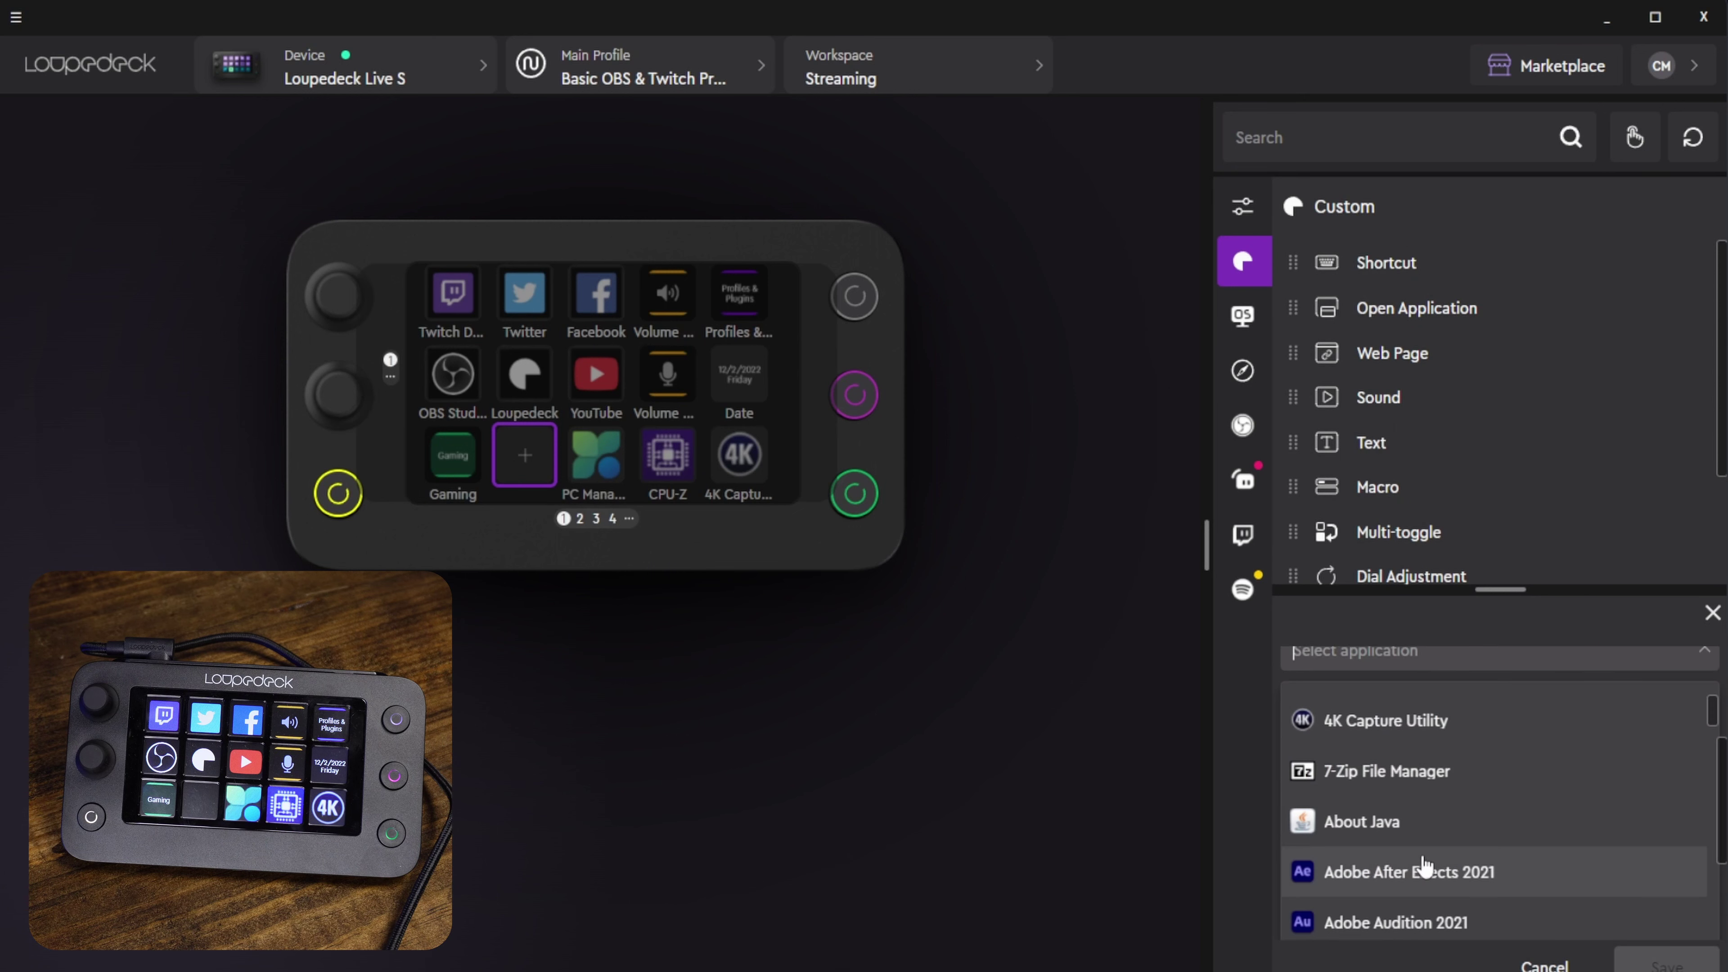
scroll(1411, 826, "down", 5)
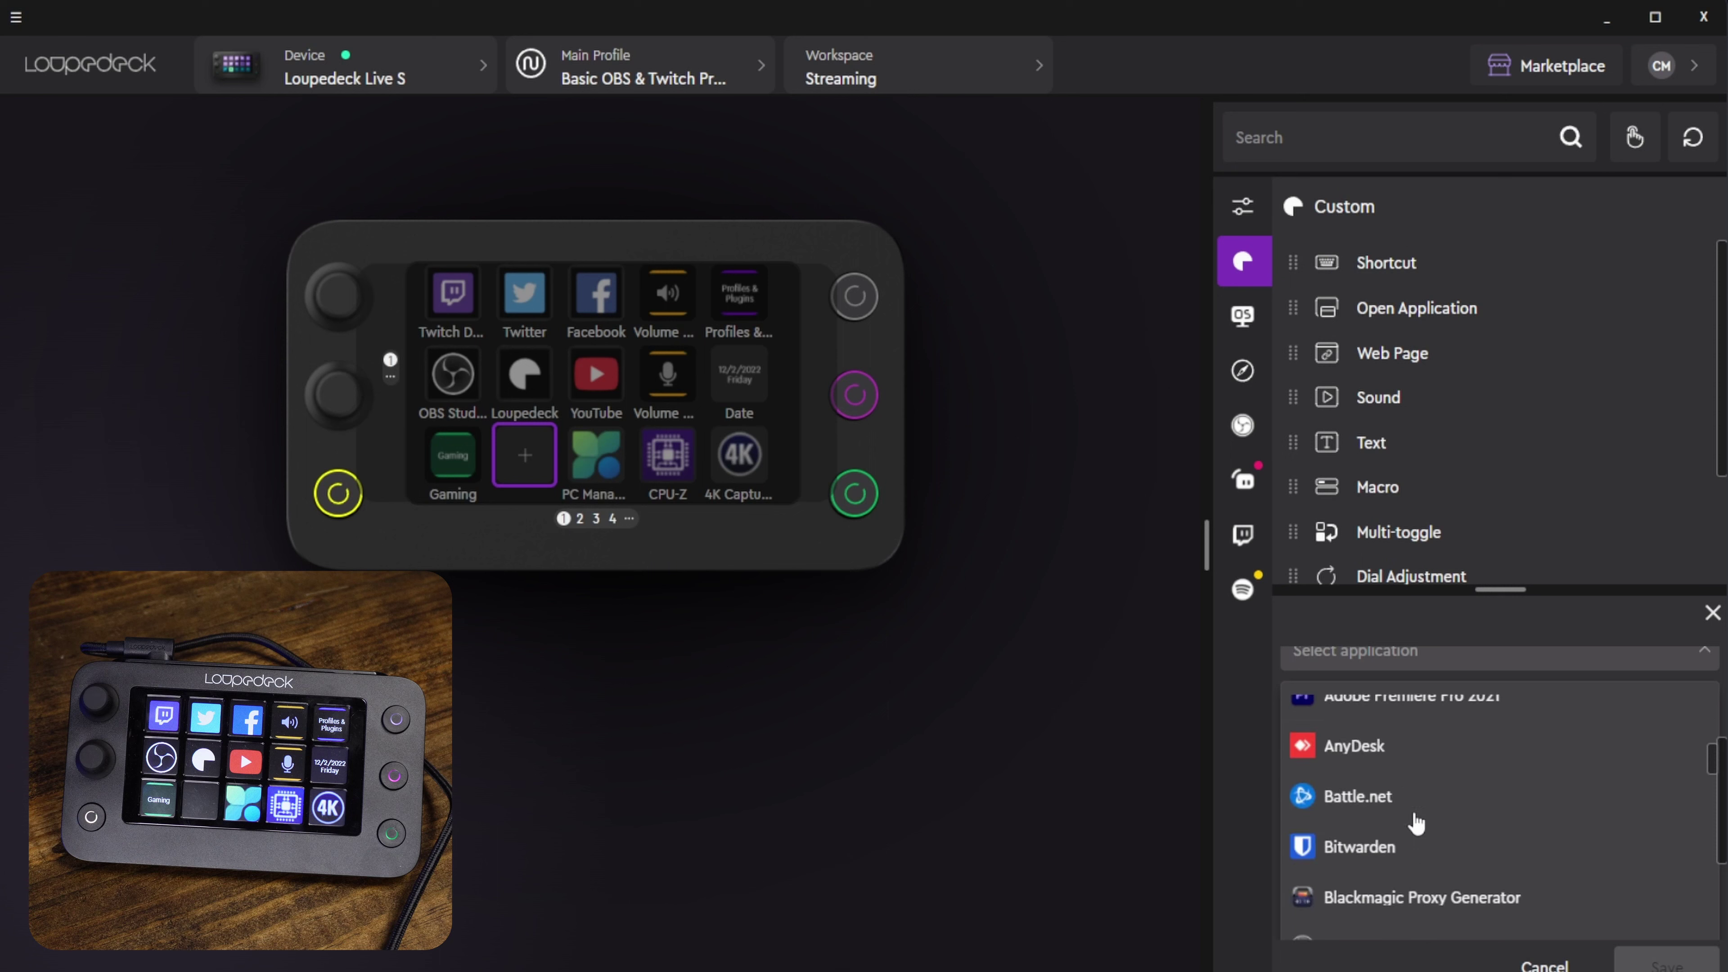
scroll(1408, 783, "up", 2)
left_click(1400, 798)
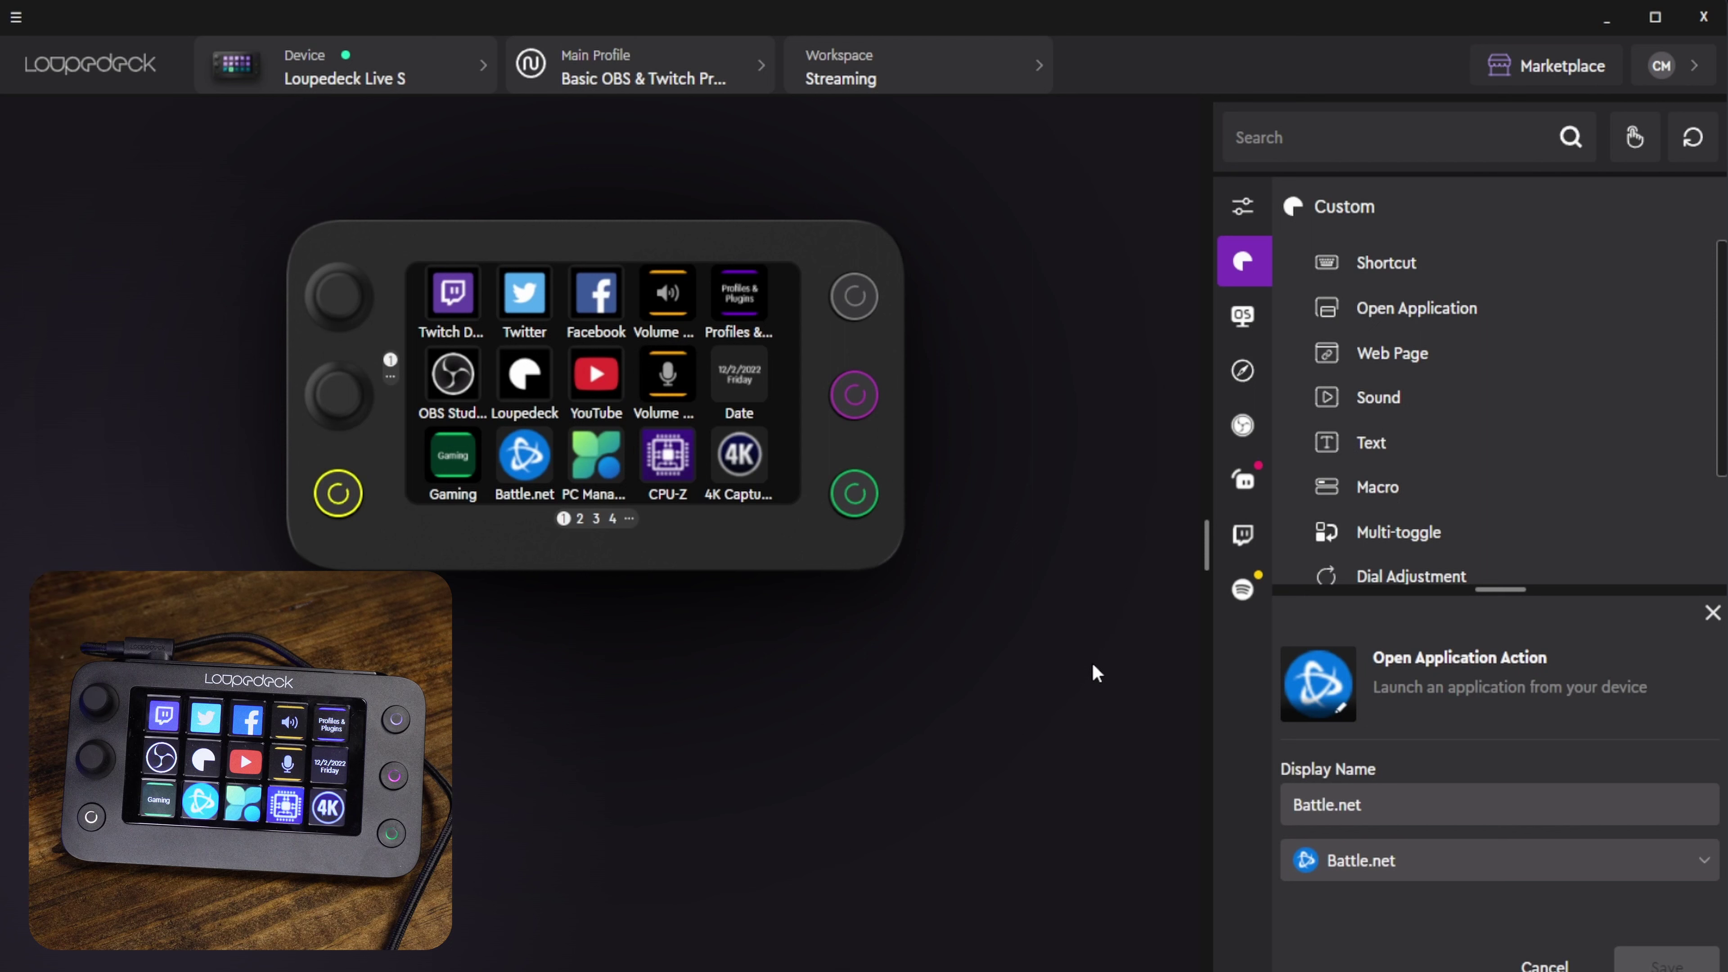
Edit the Battle.net key's icon and open the icon pack manager listing Loupedeck Media Icons 1.1
left_click(1340, 713)
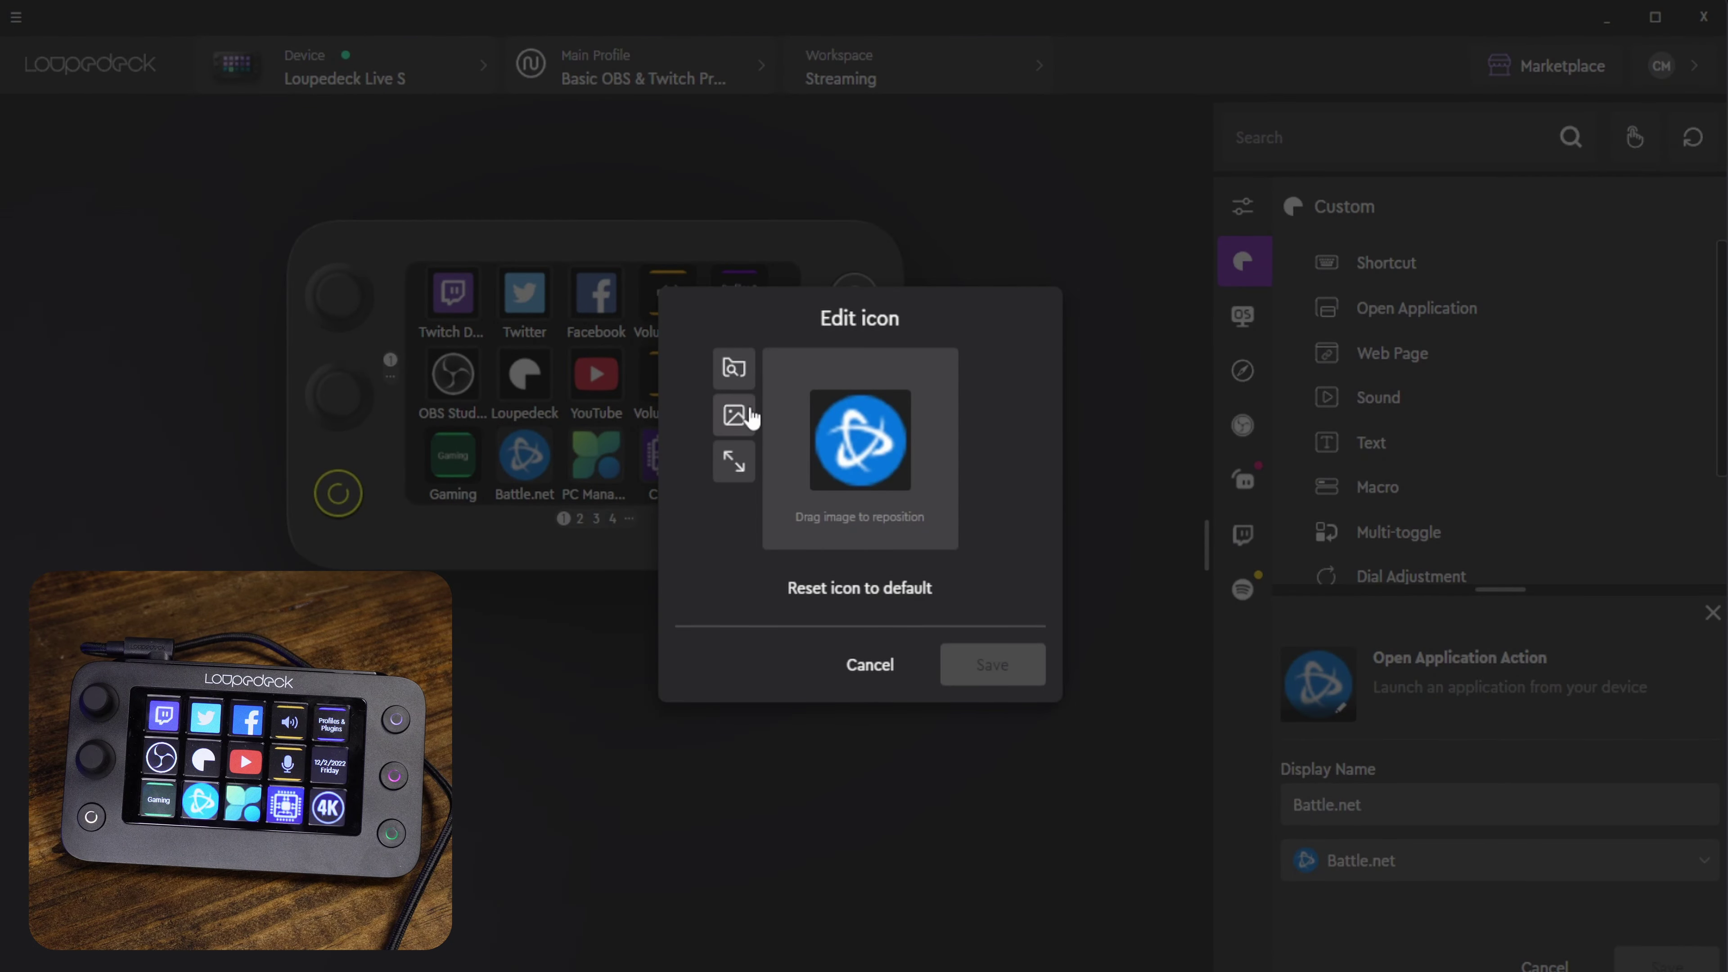
left_click(735, 369)
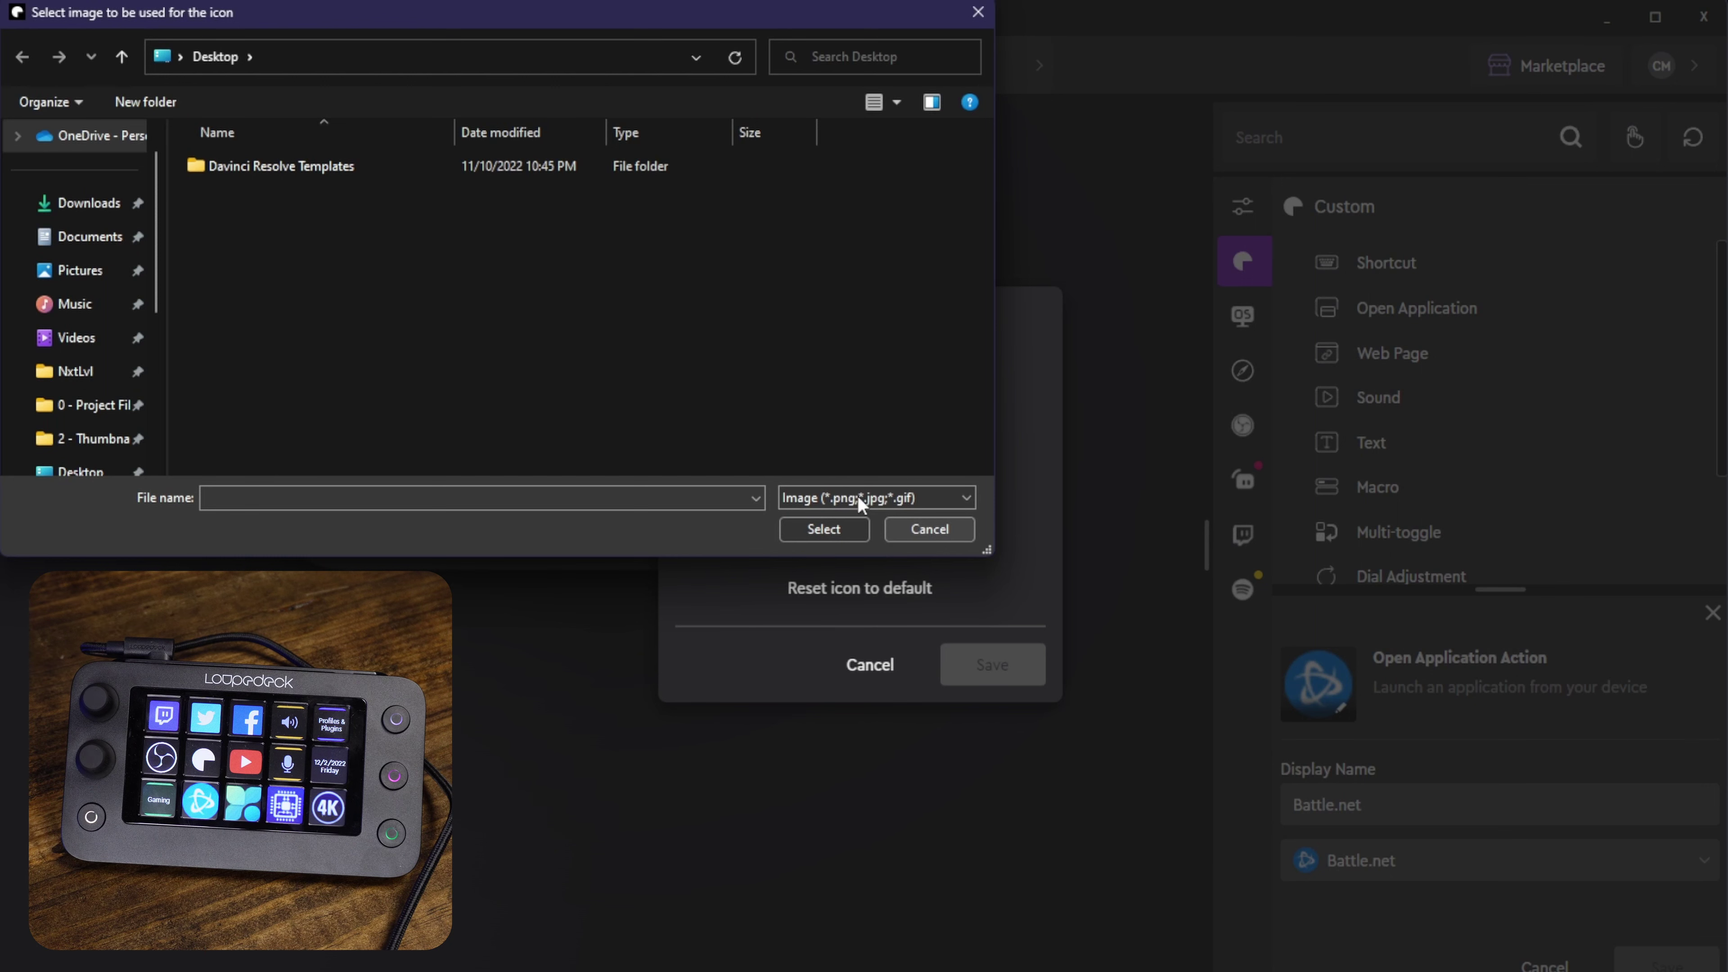
left_click(941, 522)
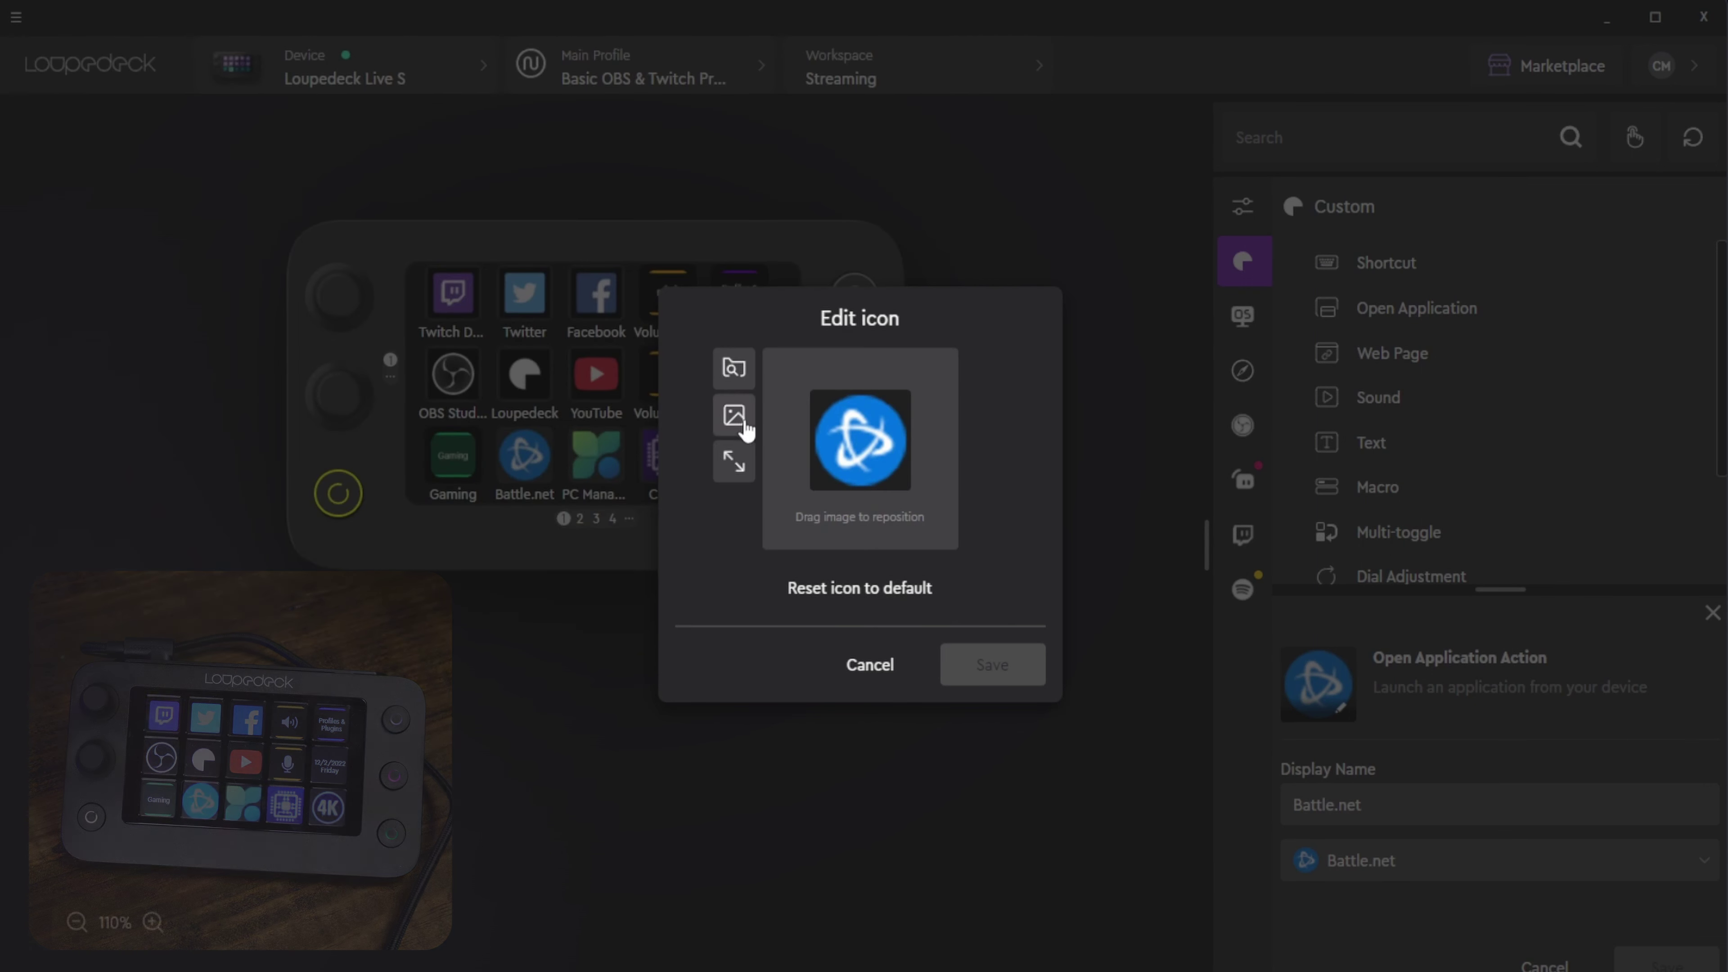
left_click(734, 417)
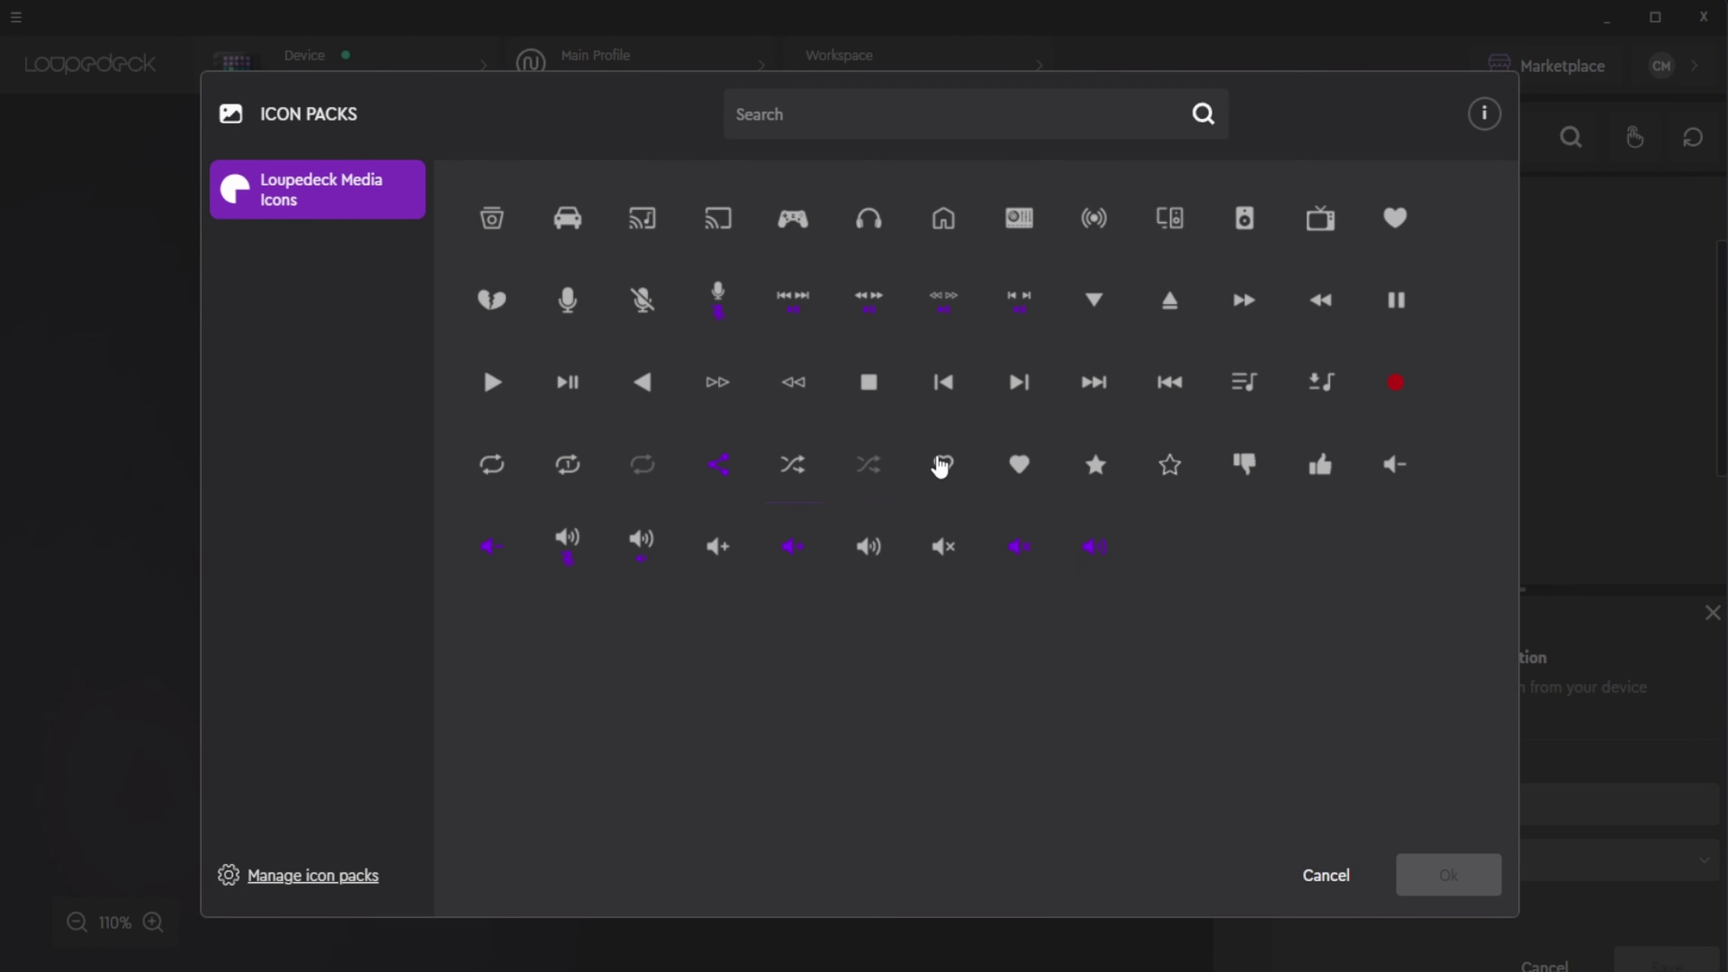
left_click(324, 878)
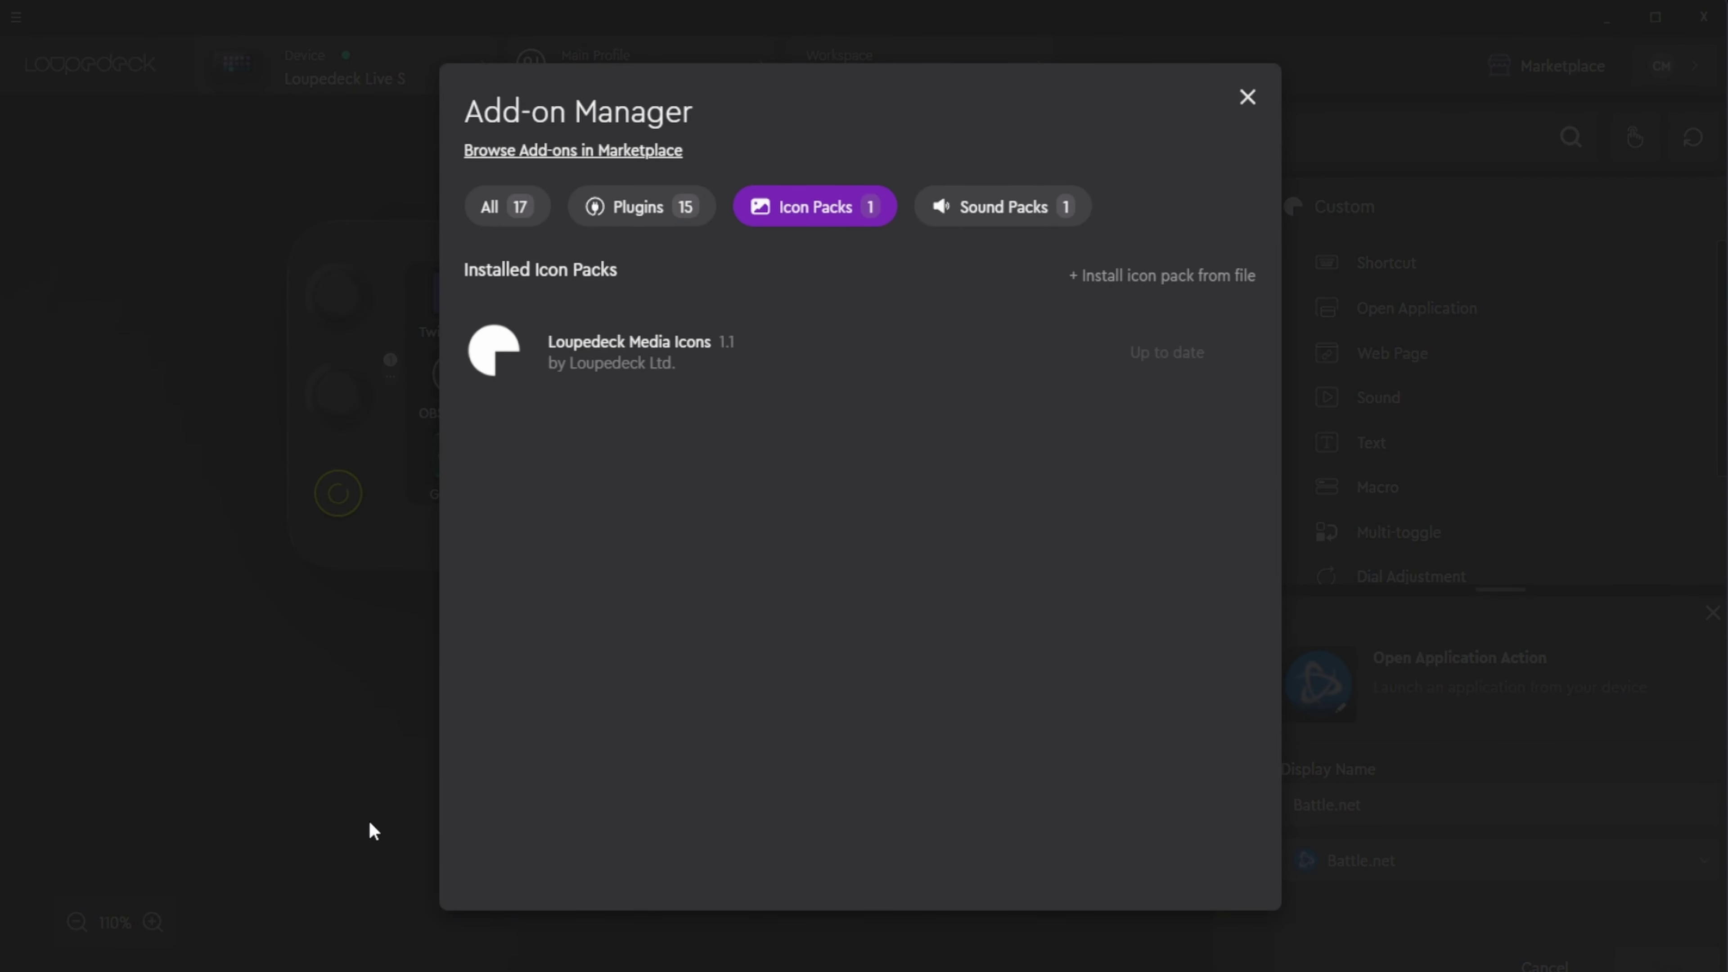
left_click(1102, 276)
Scroll through the Marketplace icon packs, then close the Marketplace, Add-on Manager and Icon Packs dialog
left_click(942, 526)
left_click(571, 151)
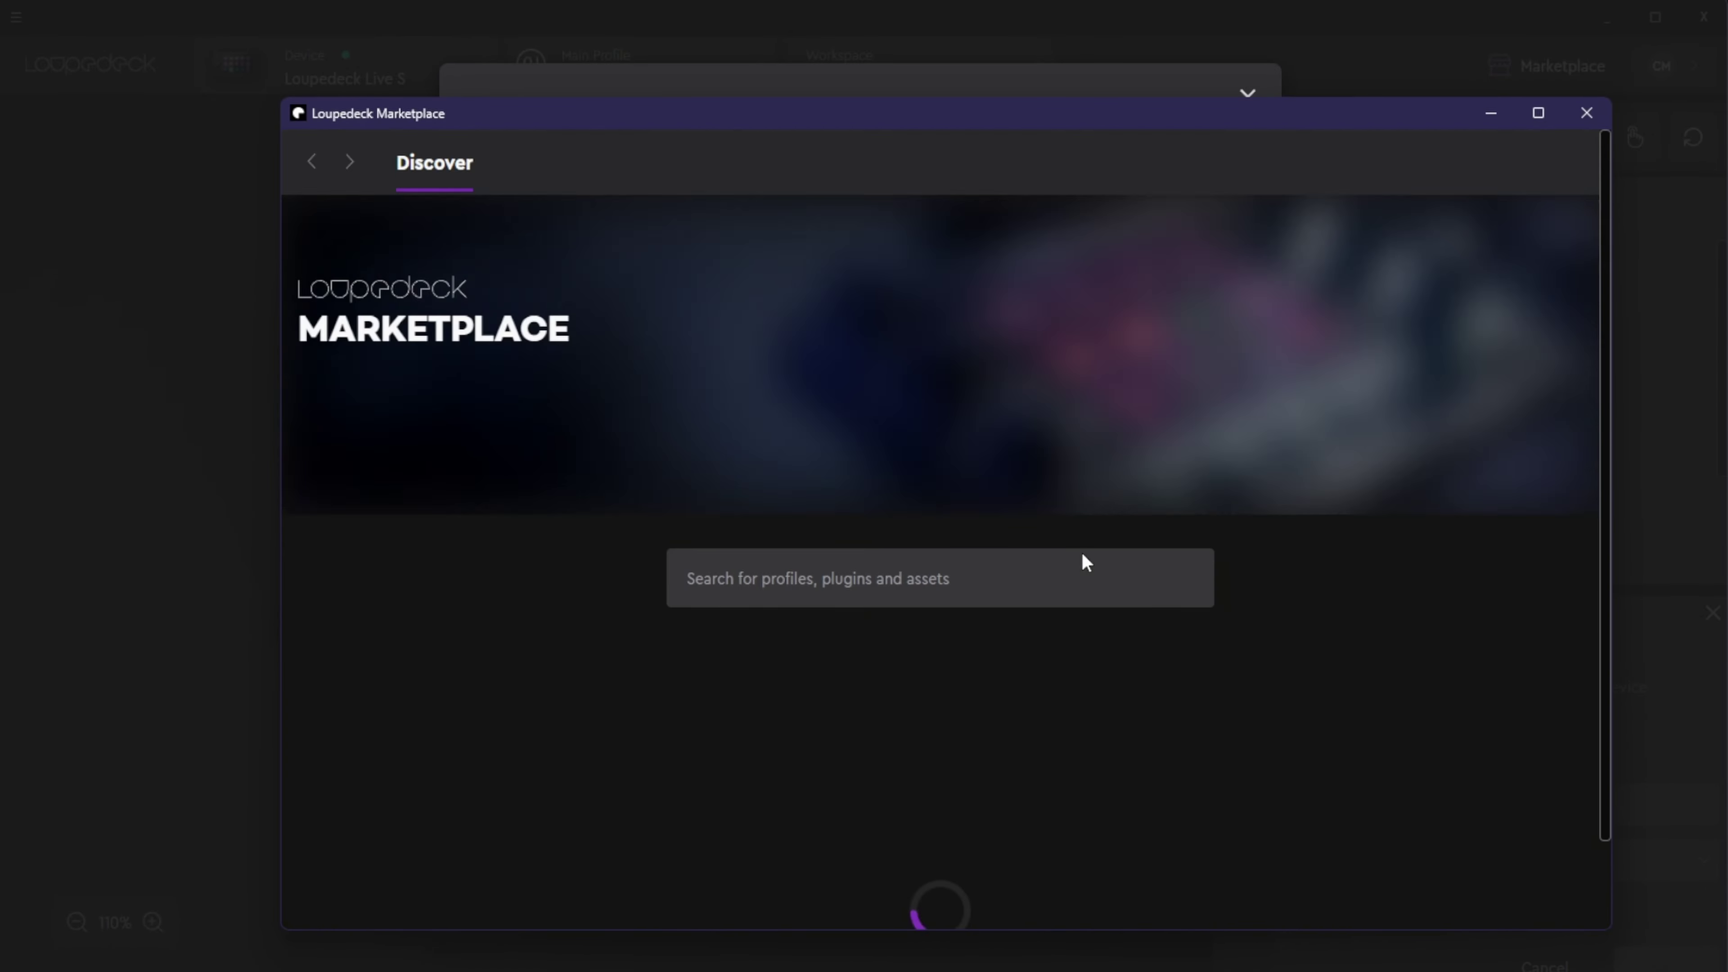
scroll(1208, 693, "down", 20)
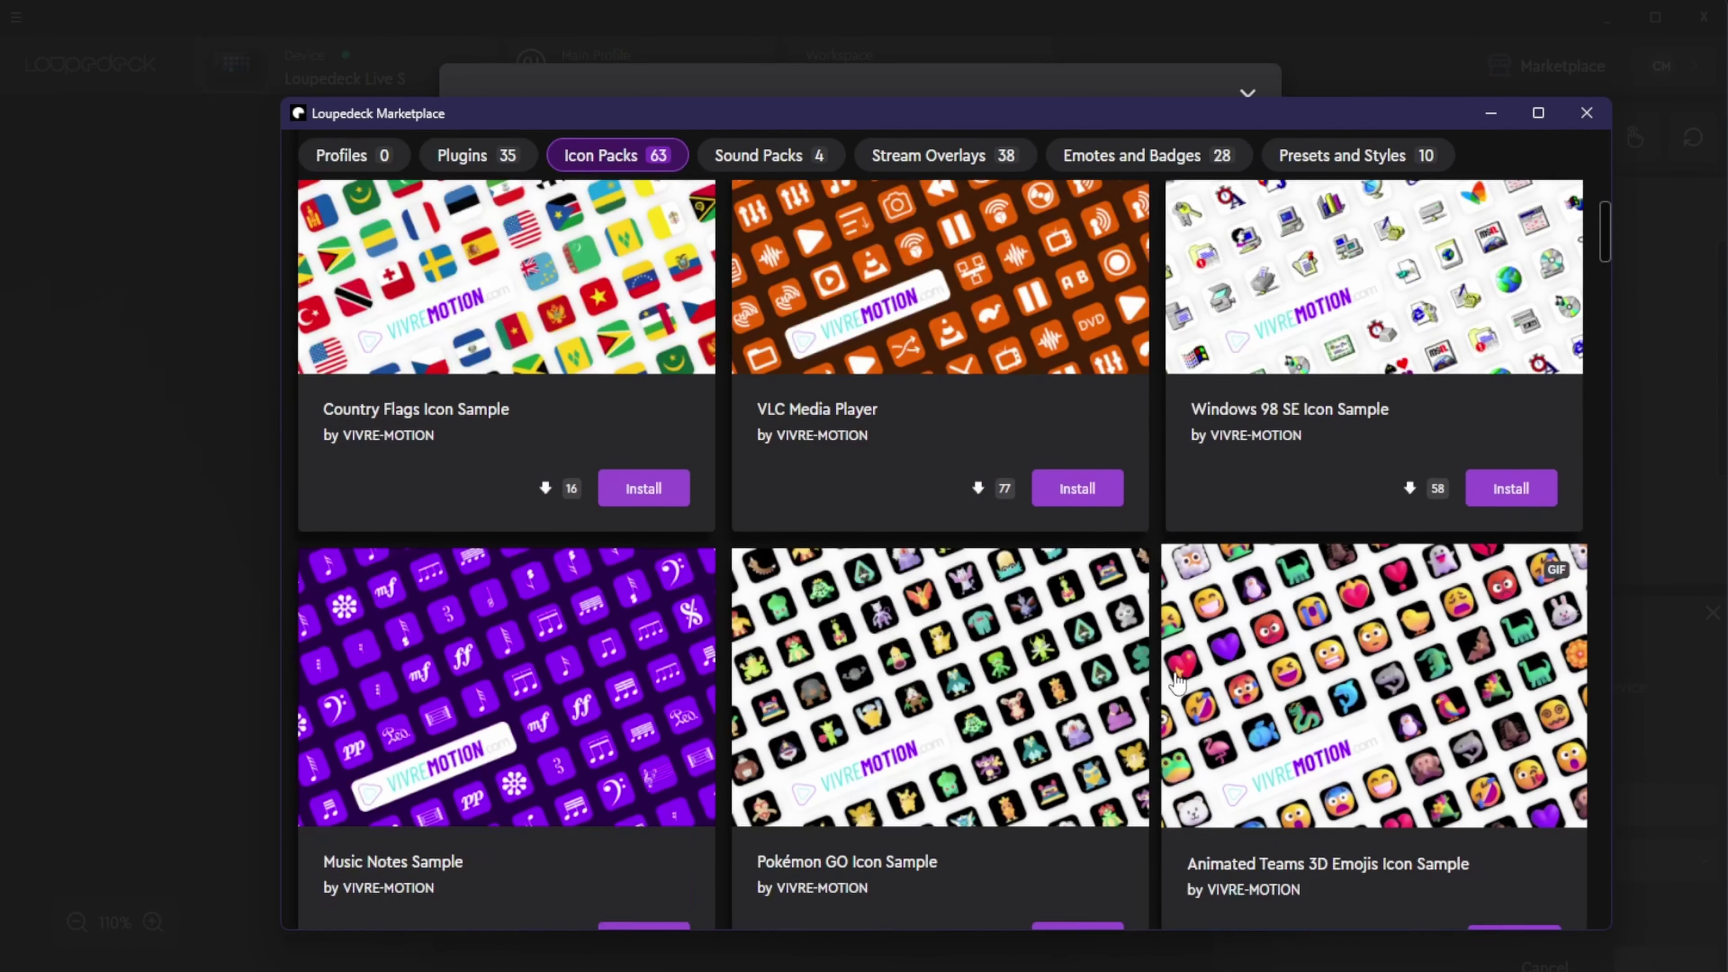
scroll(1136, 647, "down", 2)
scroll(1033, 609, "up", 6)
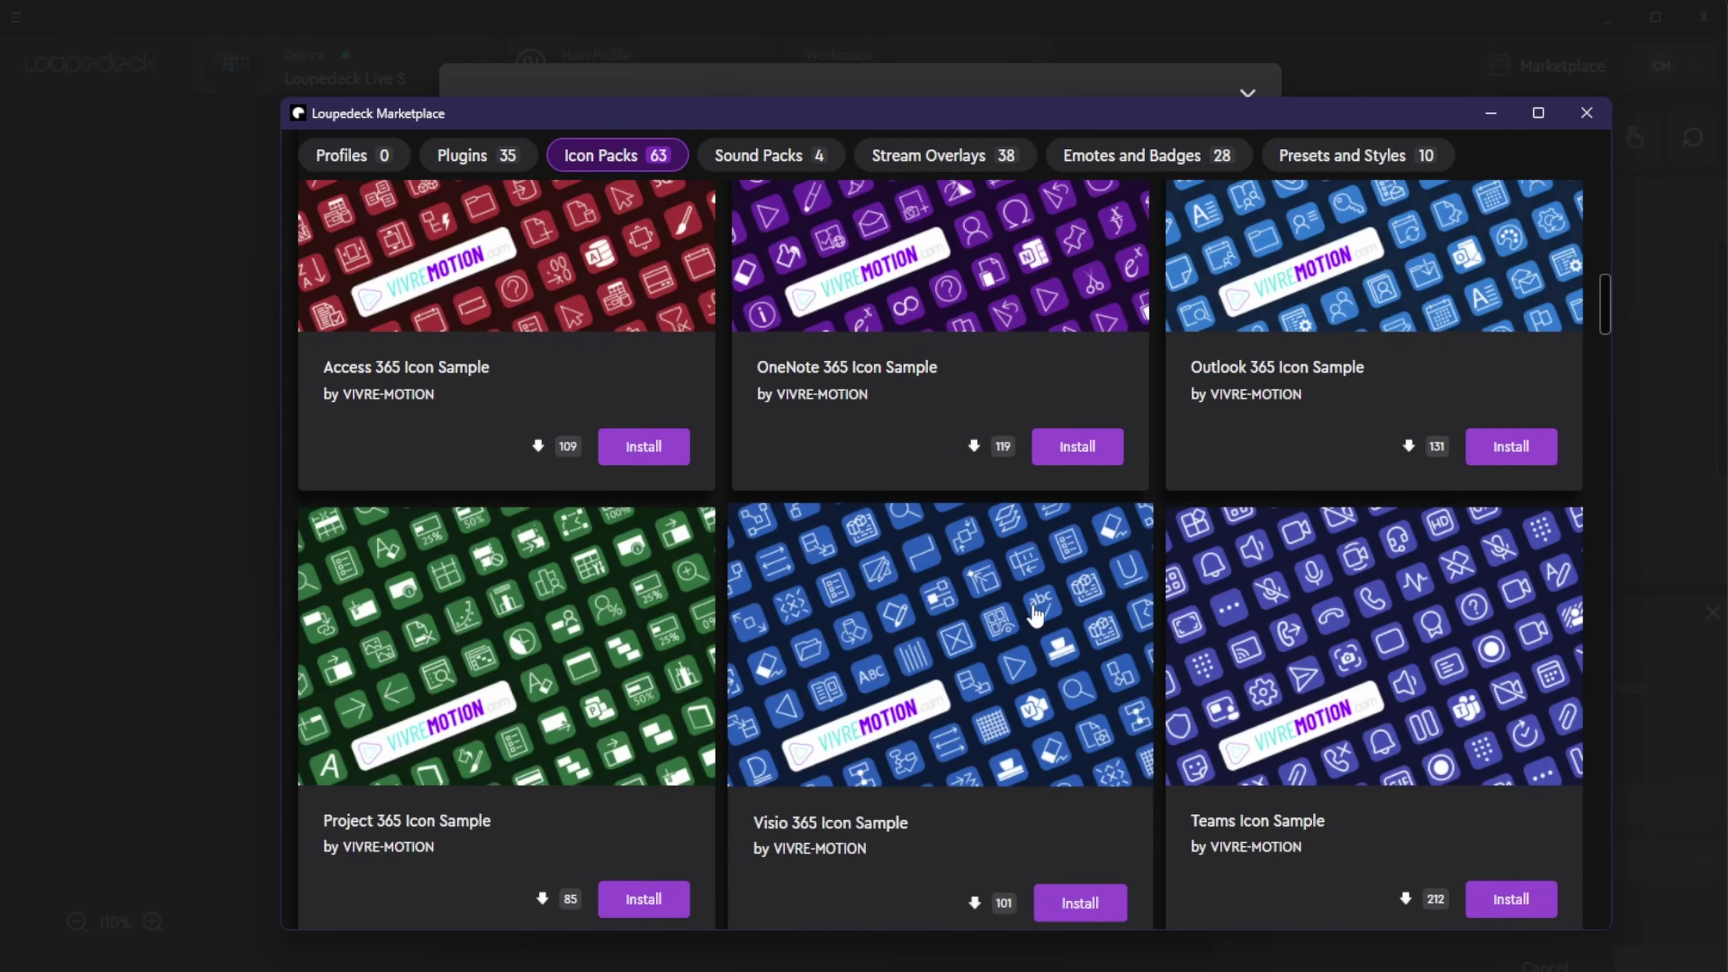
scroll(1360, 646, "up", 10)
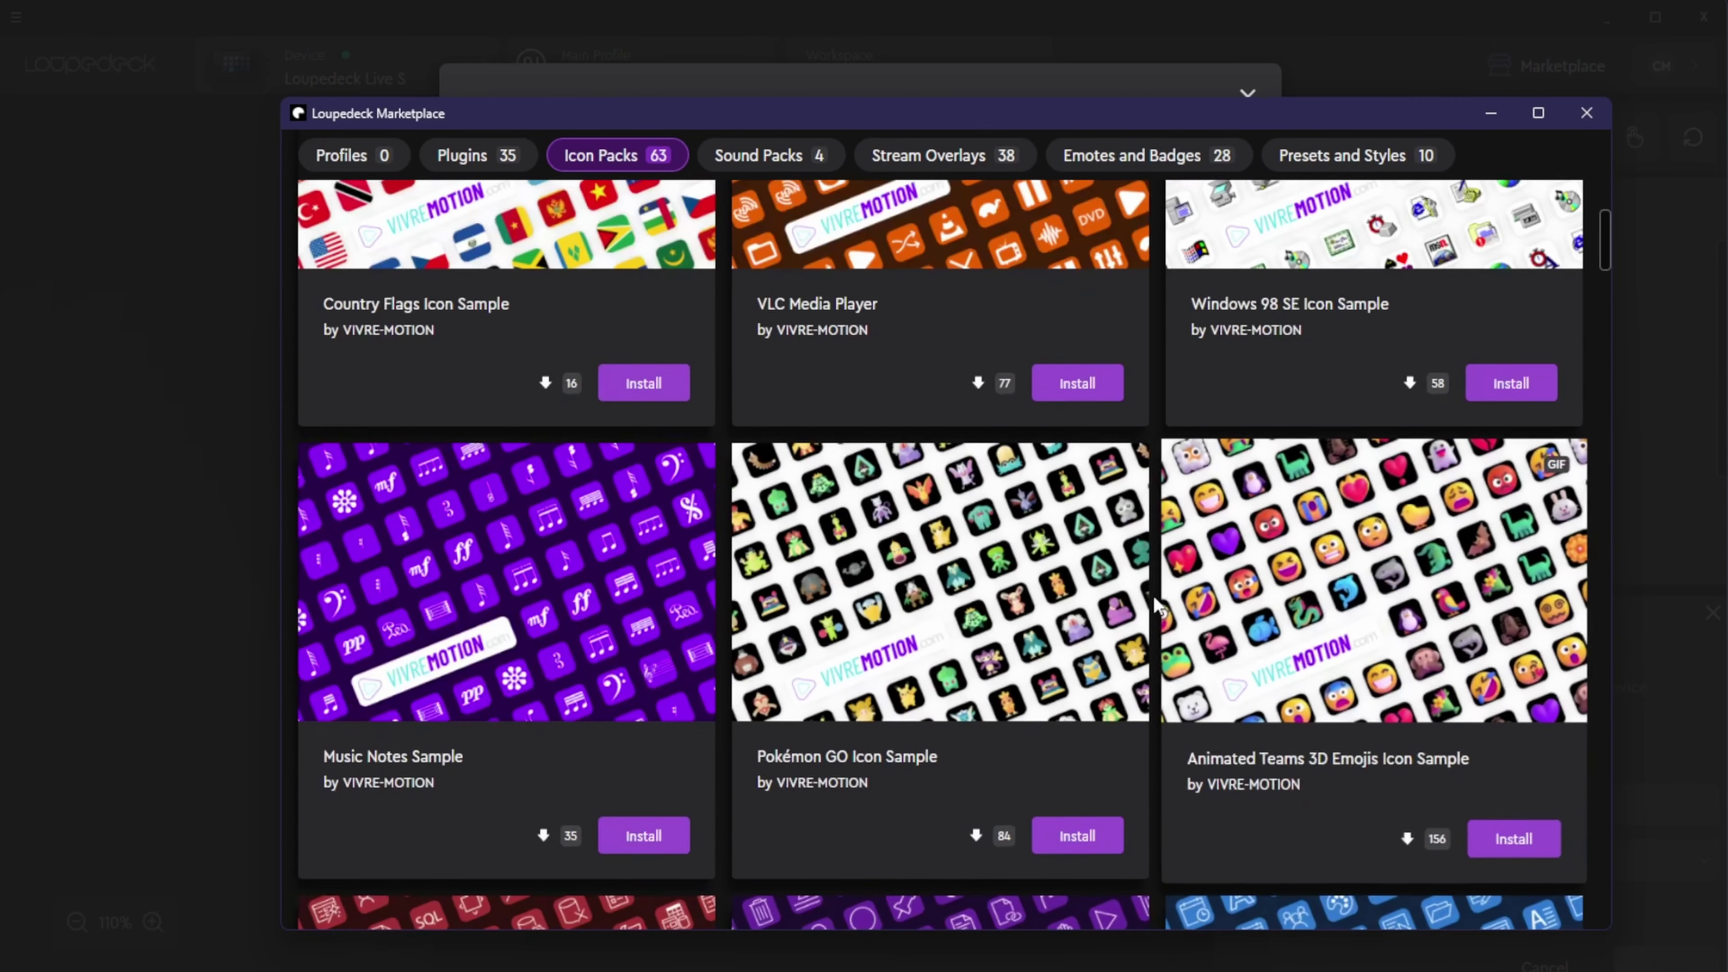
scroll(1141, 486, "up", 5)
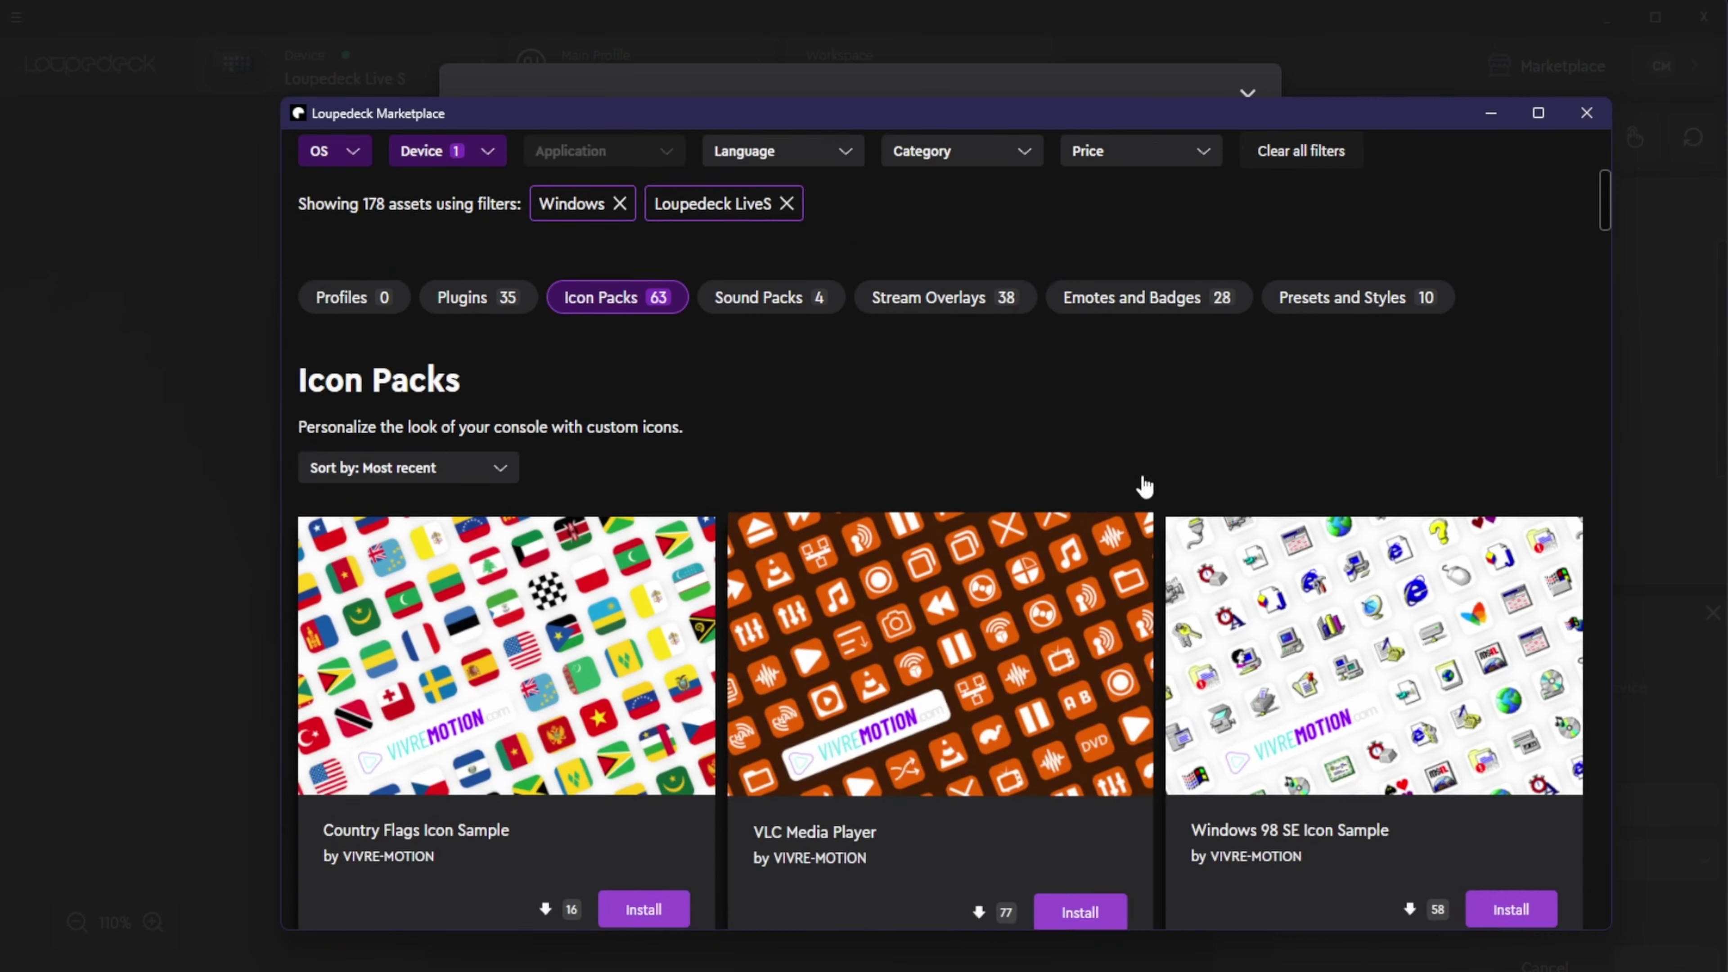
left_click(1585, 112)
left_click(1246, 98)
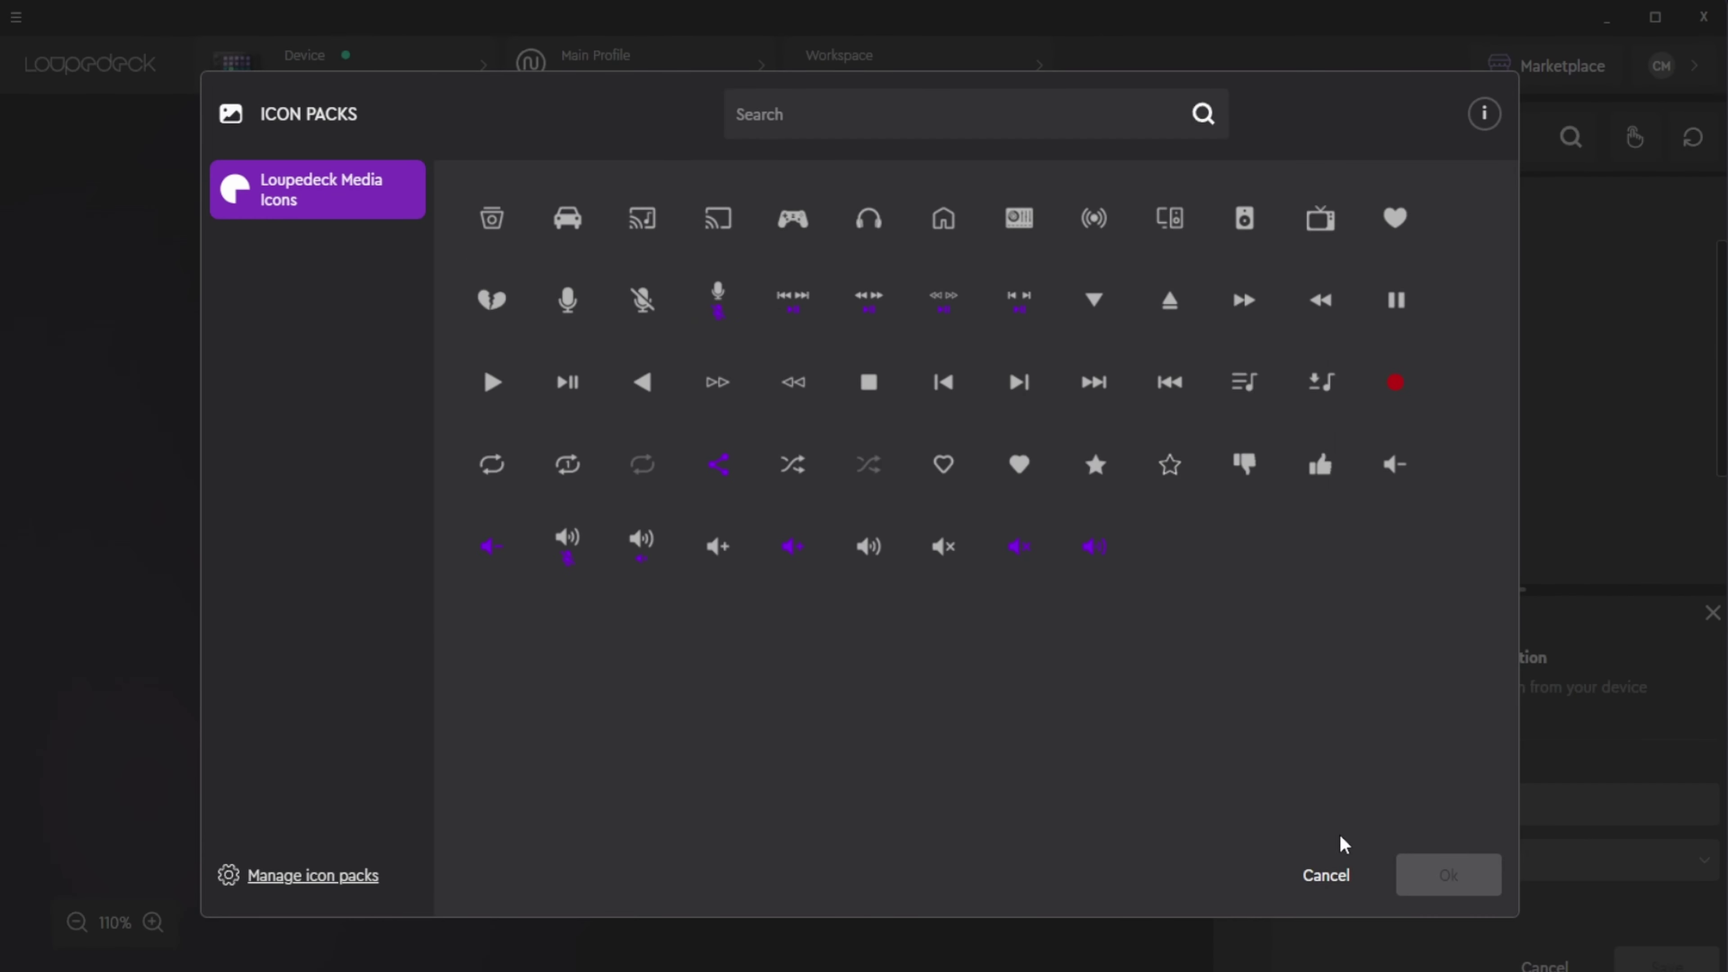
left_click(1345, 879)
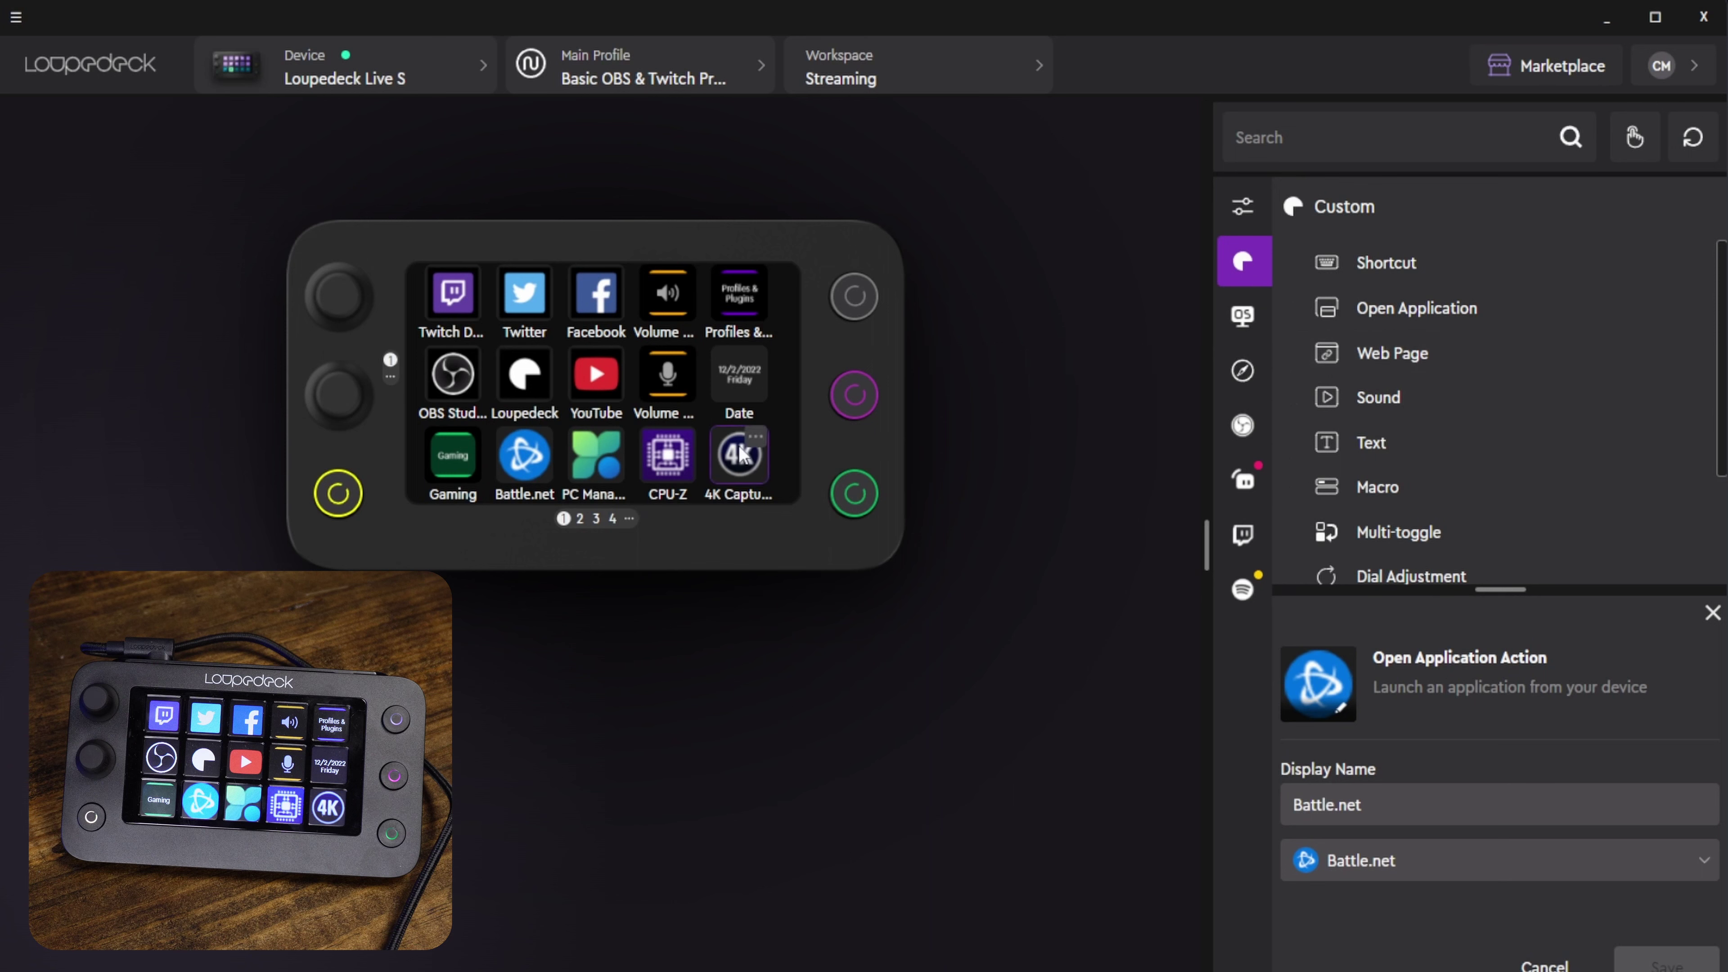
left_click(755, 436)
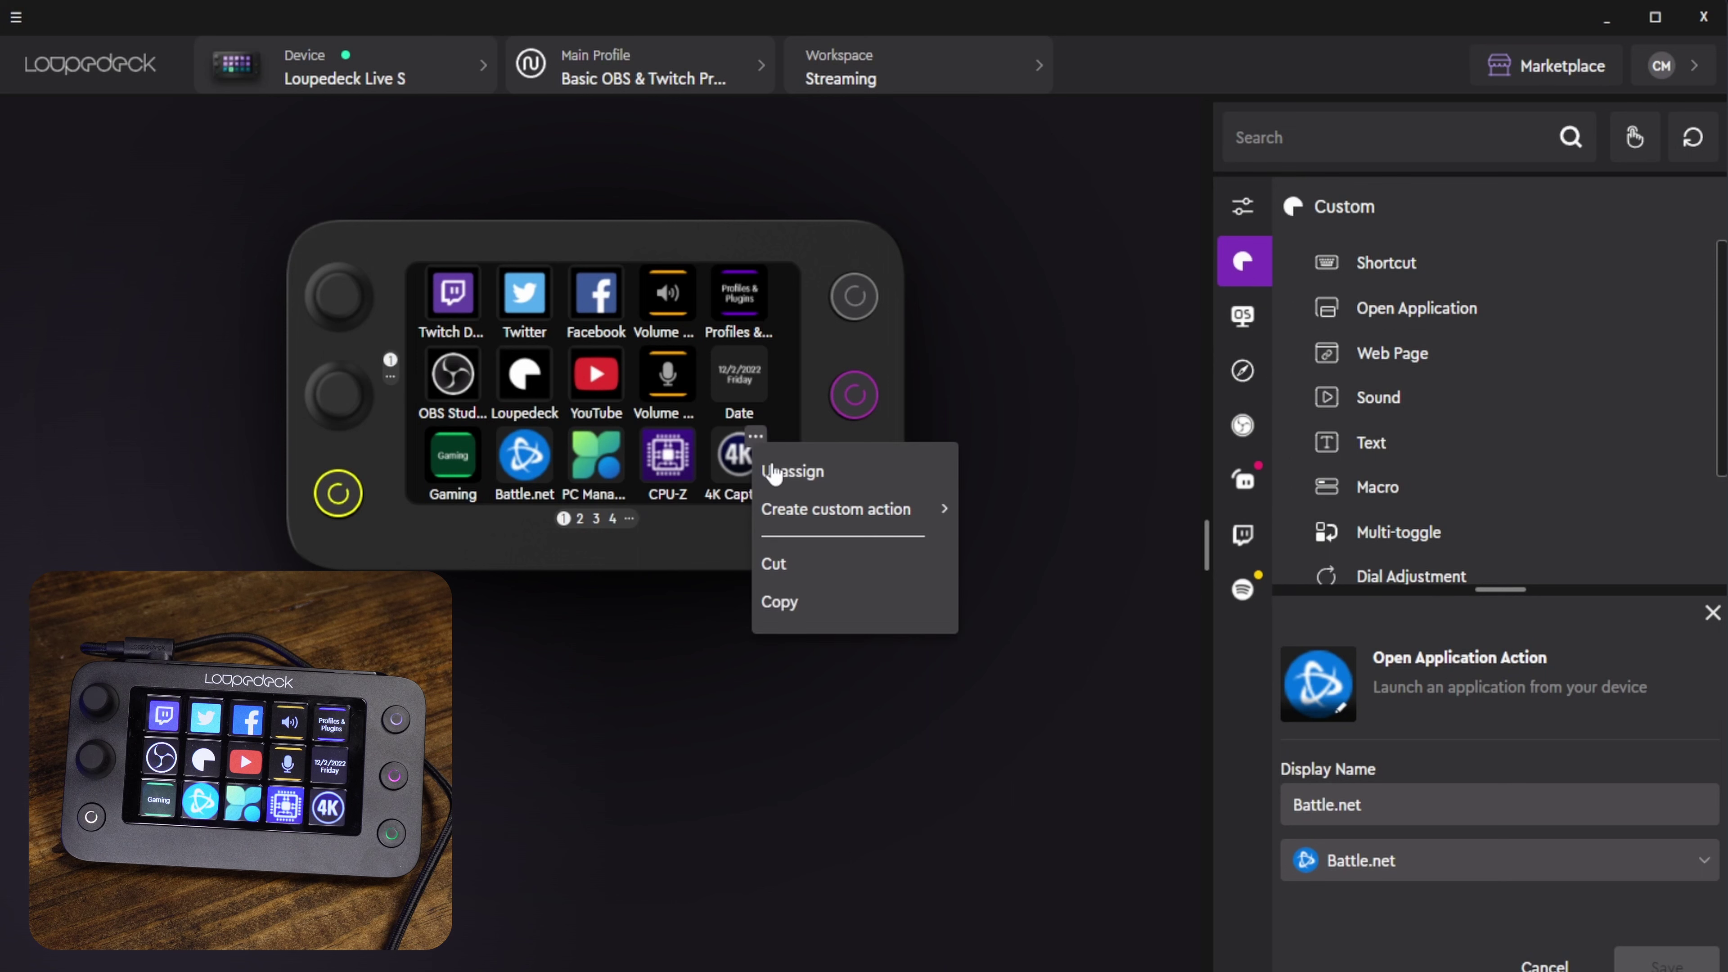
left_click(834, 479)
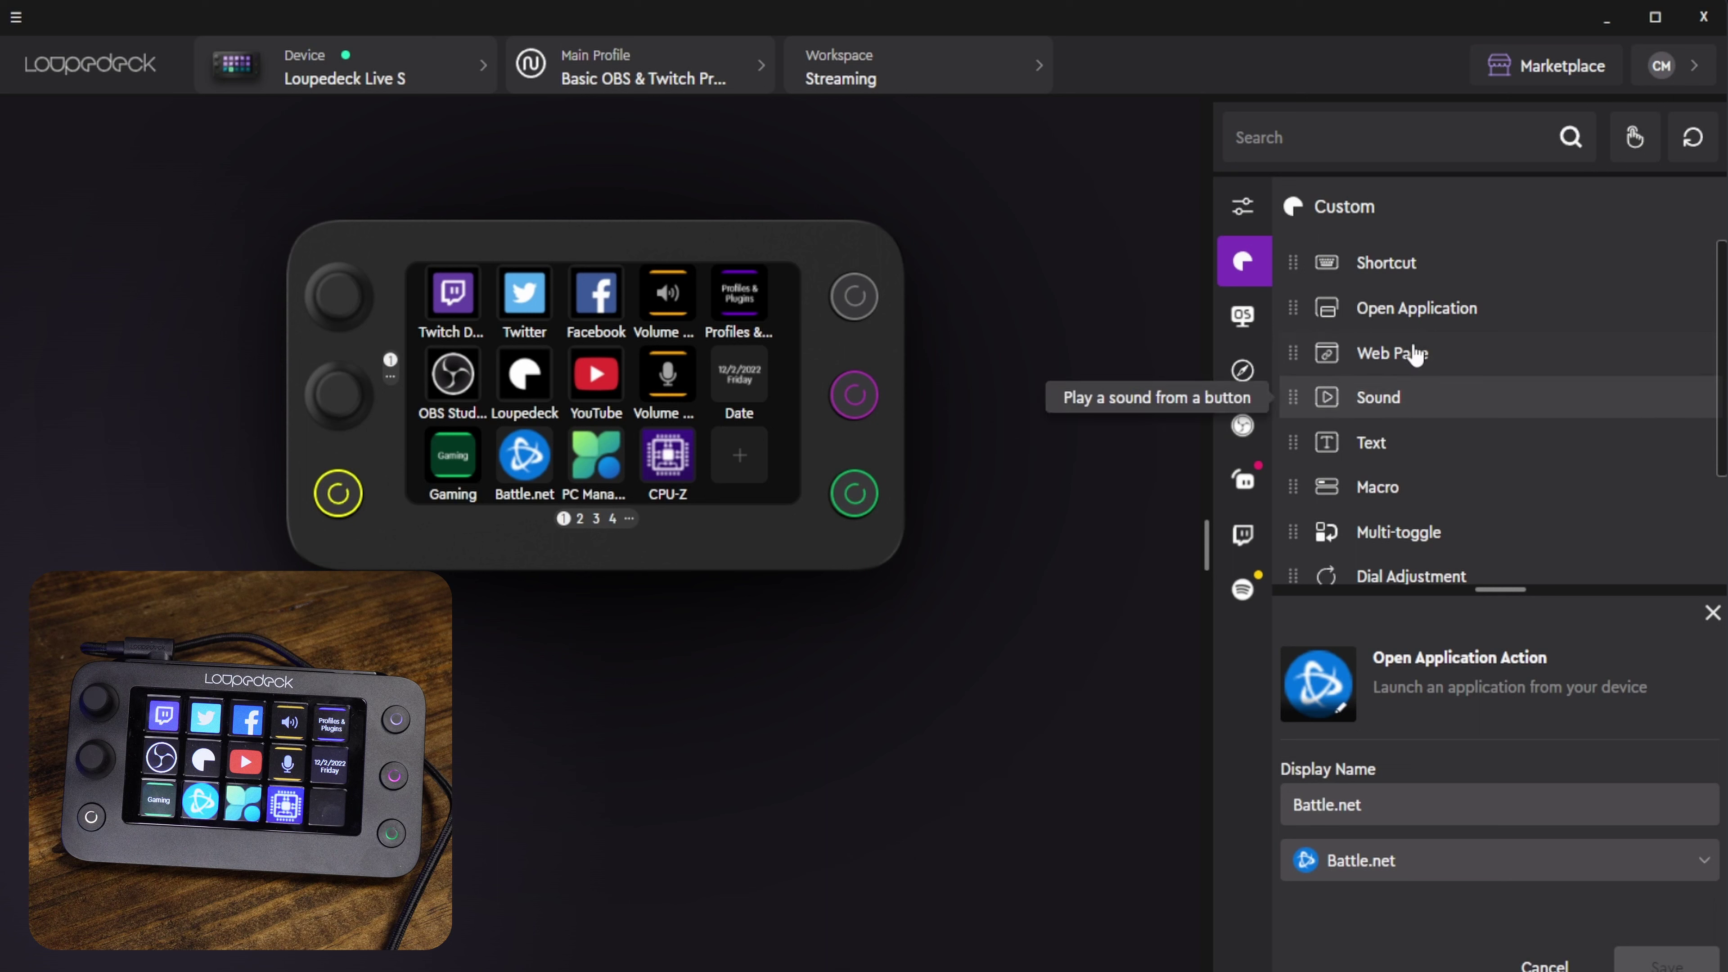
left_click_drag(1412, 355, 752, 459)
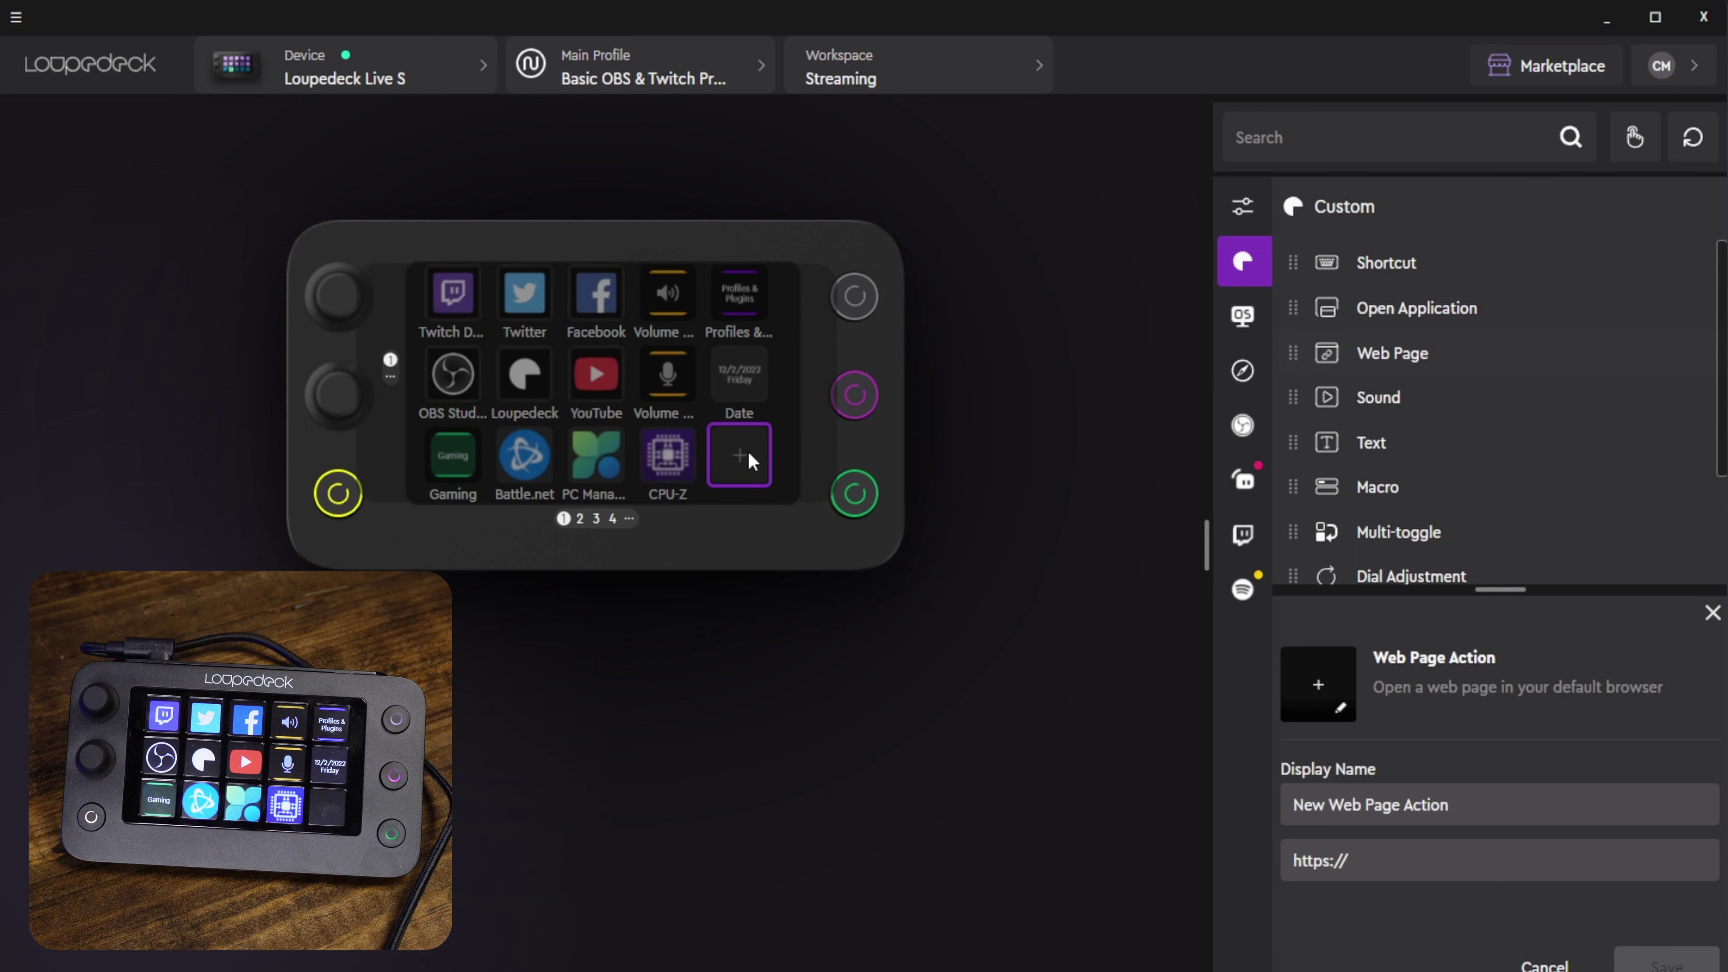
left_click(1382, 870)
left_click(1384, 871)
type("google.com")
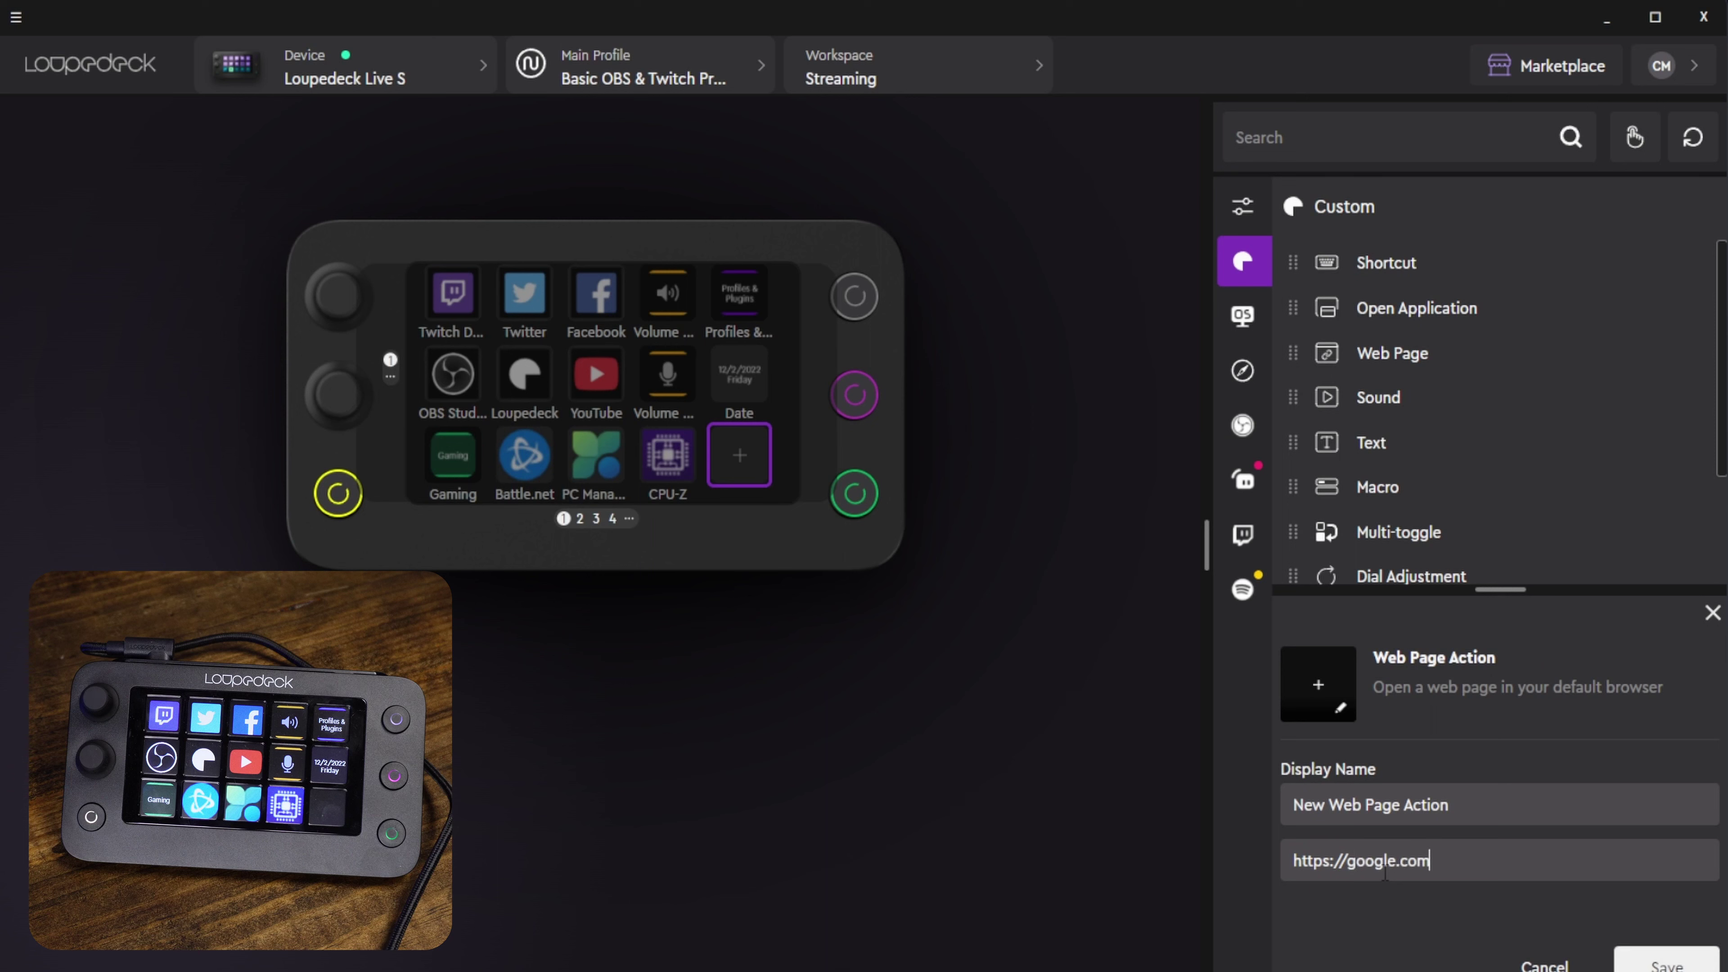
left_click(1629, 958)
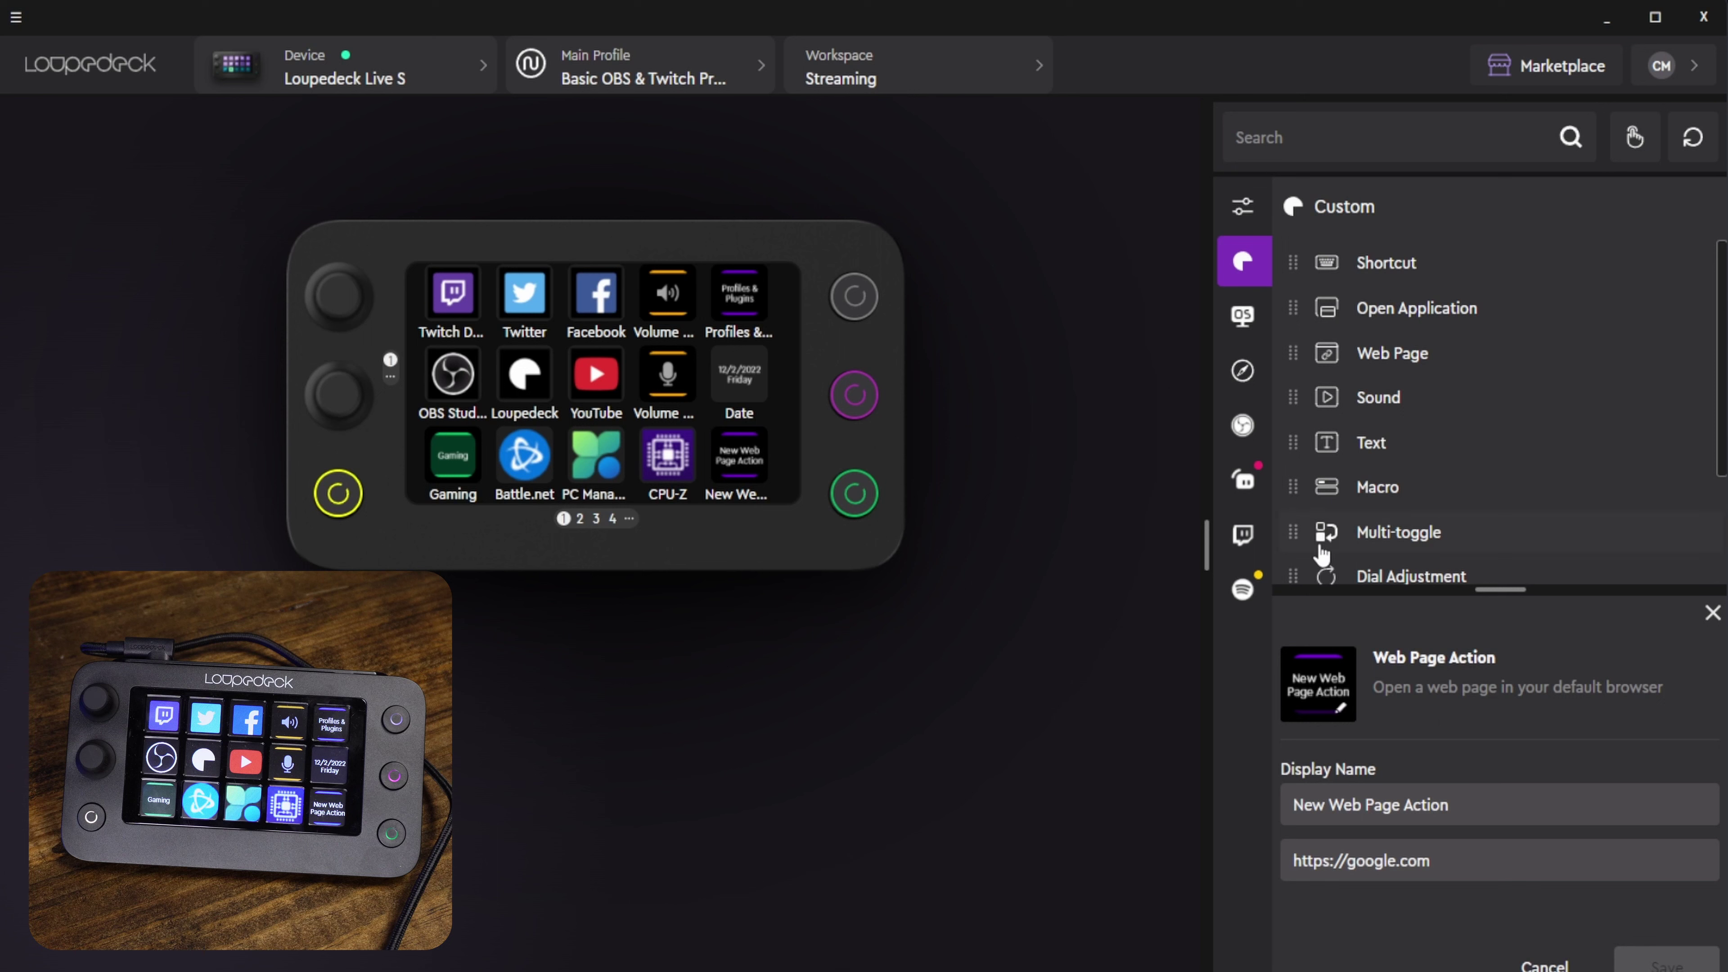
Rename the web page key's display name to Google and return from the browser test
triple_click(1516, 807)
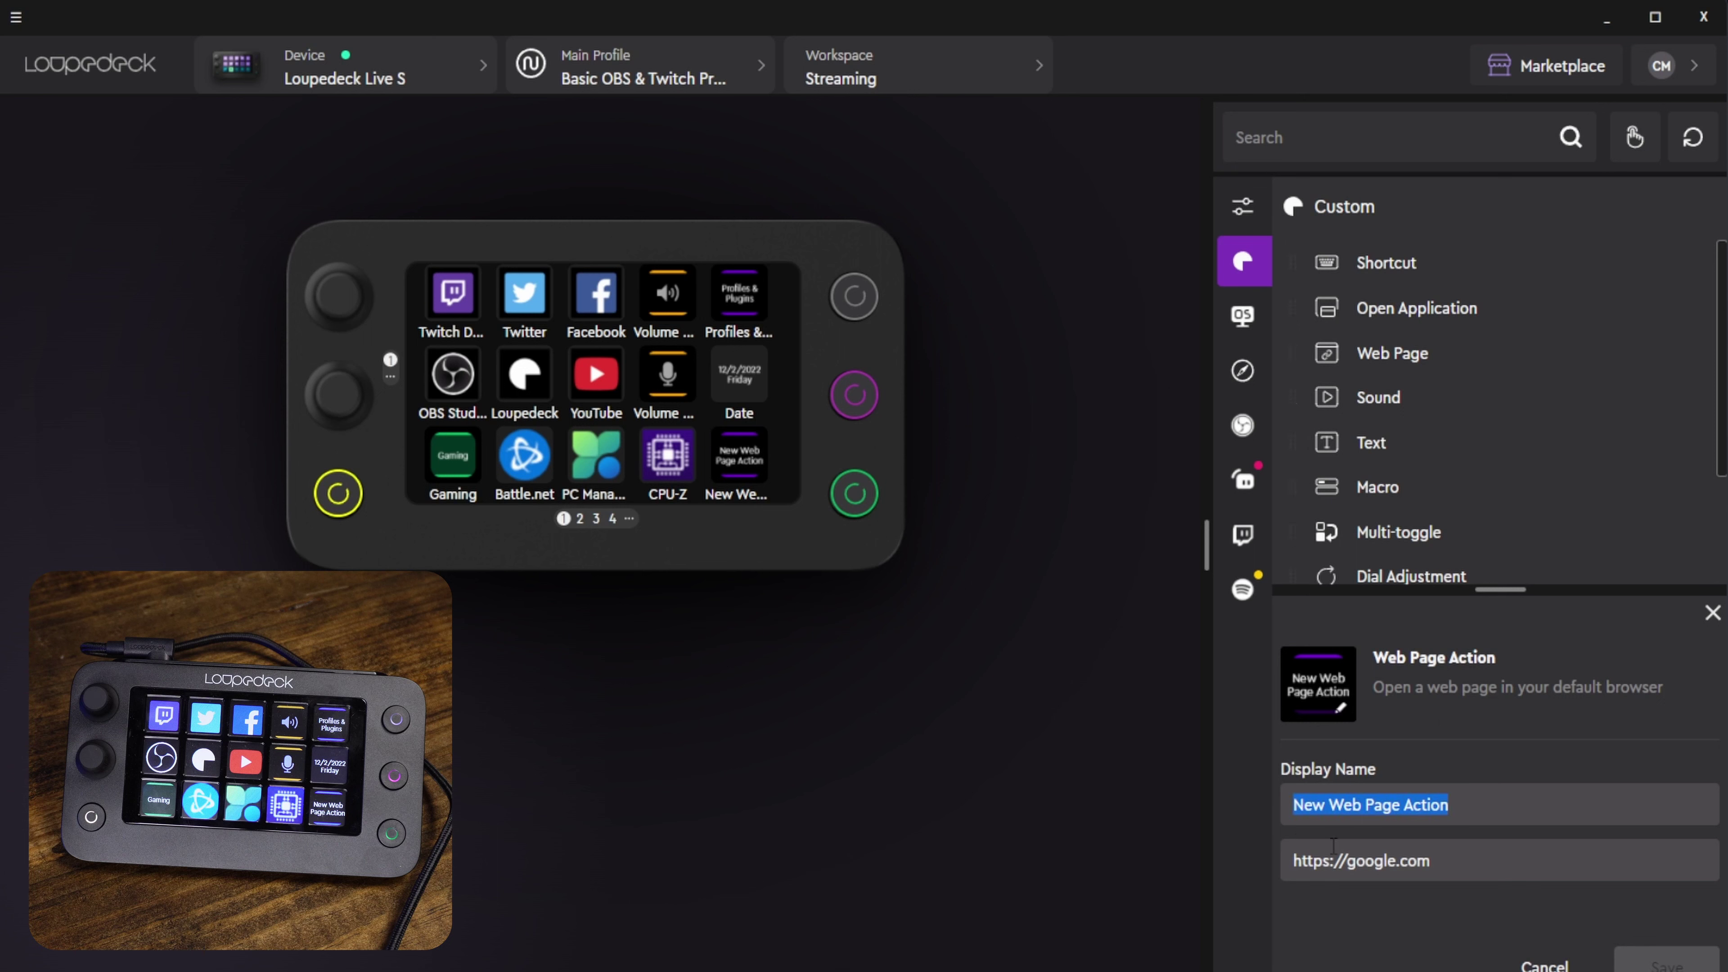
type("Google")
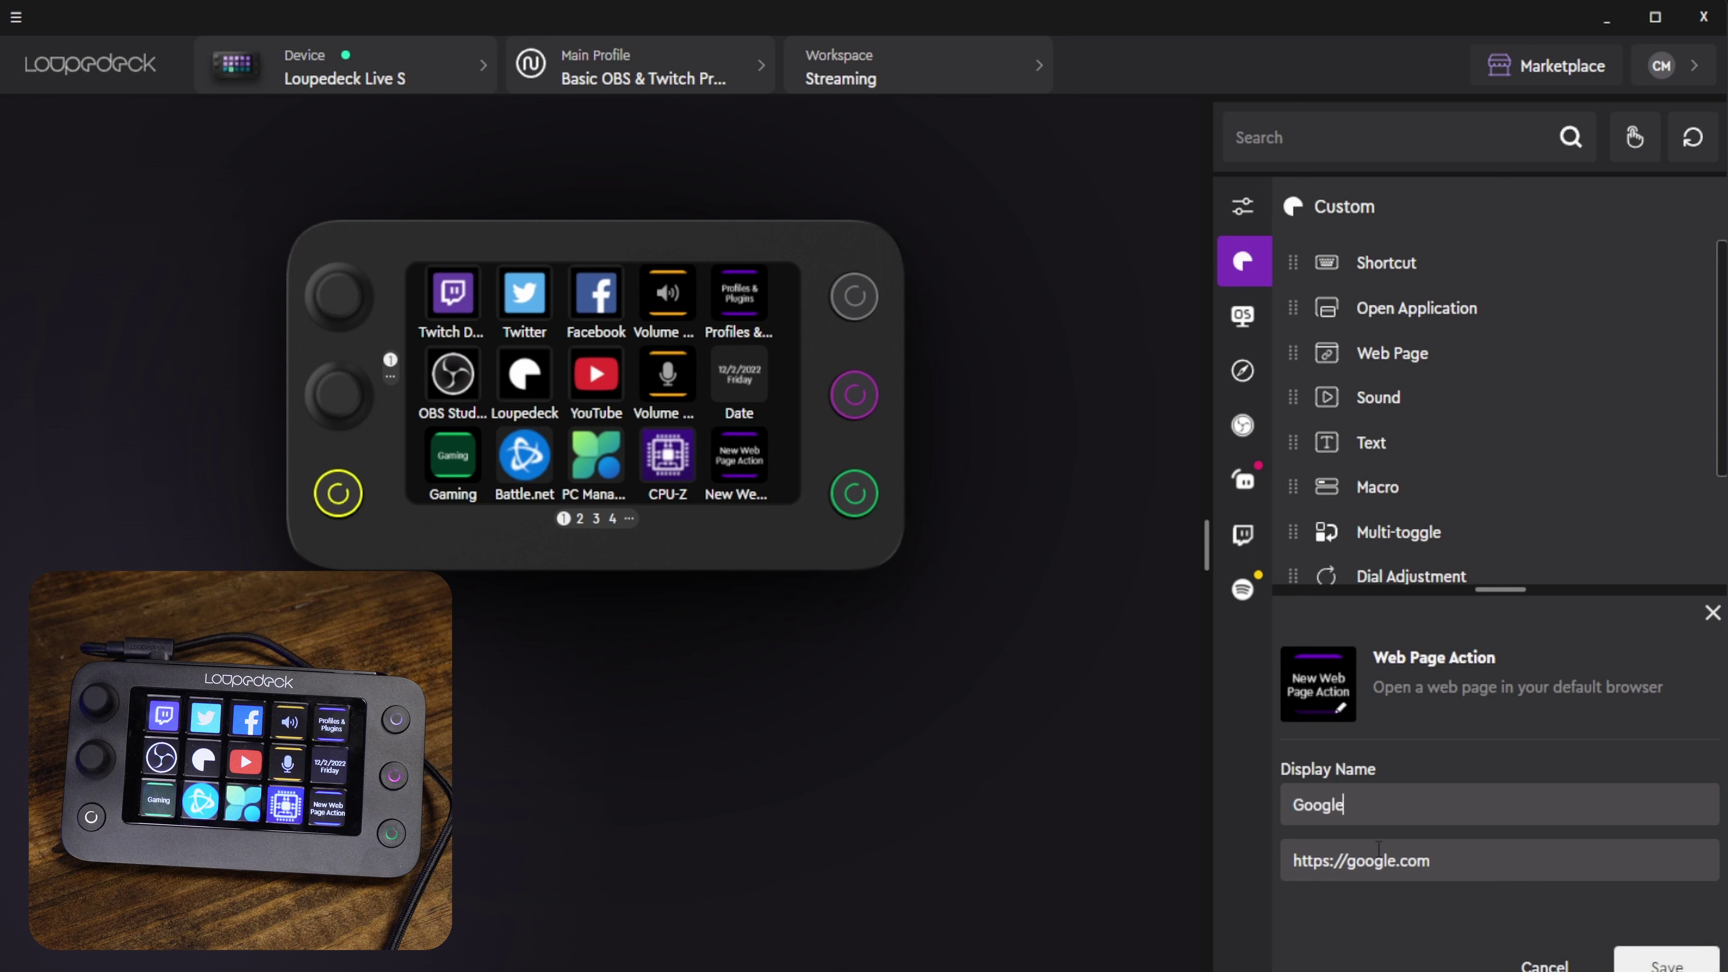
key("Return")
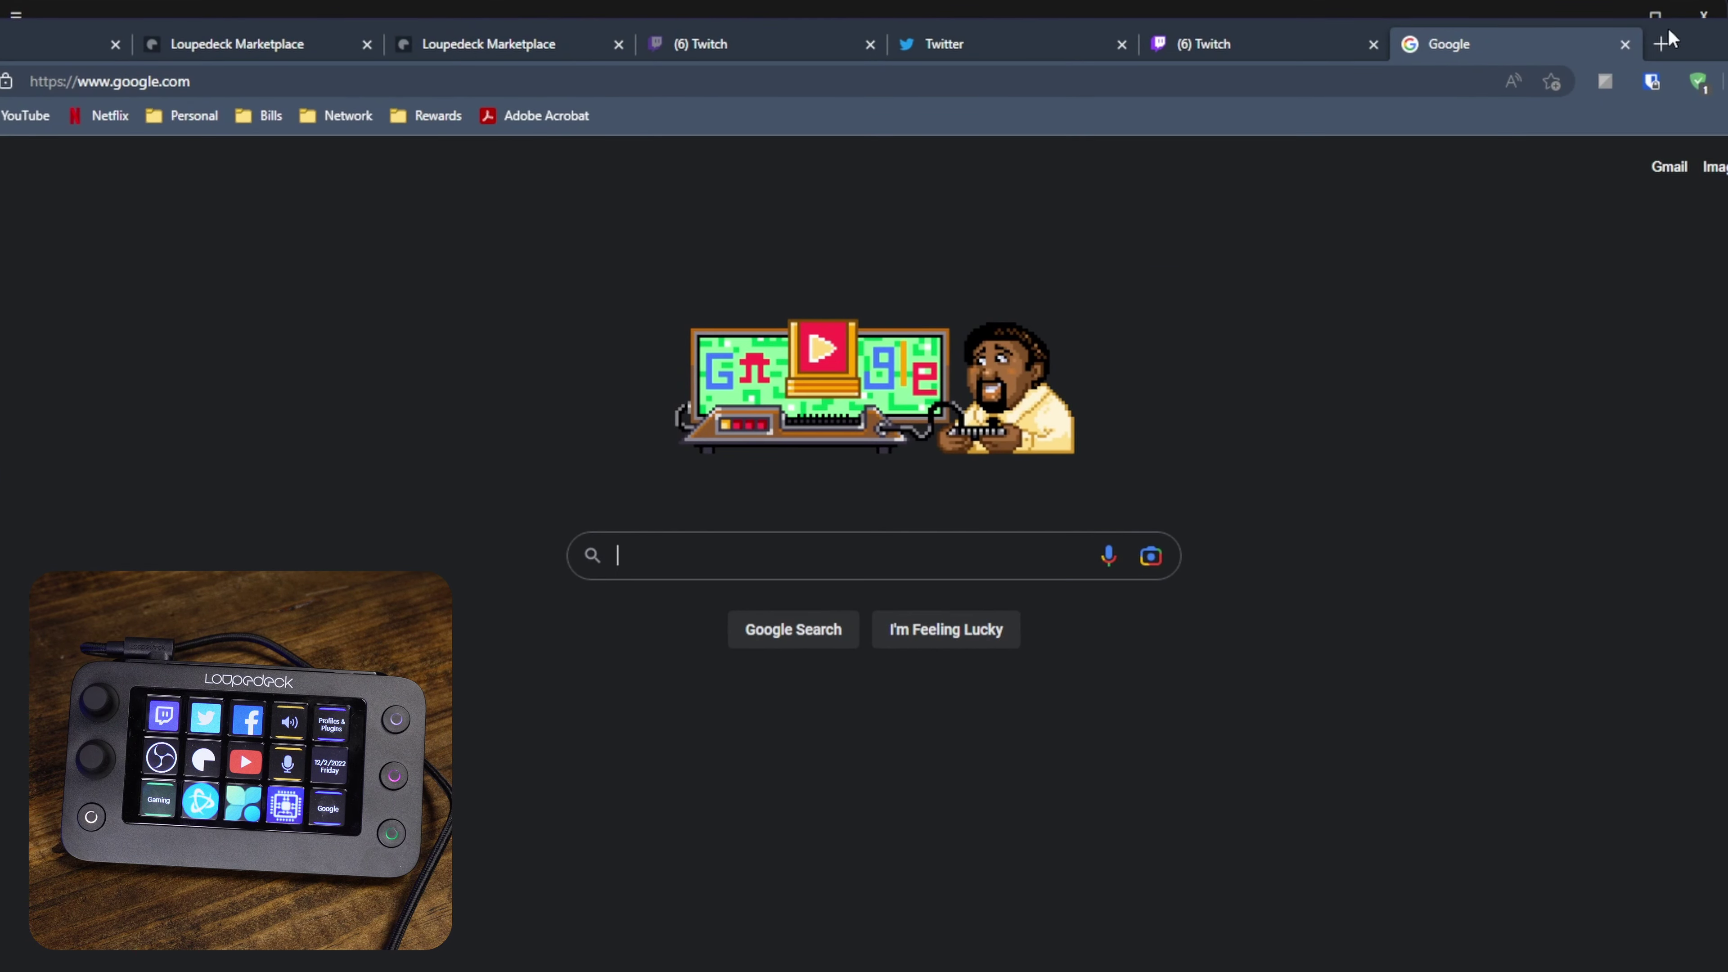
left_click(1670, 15)
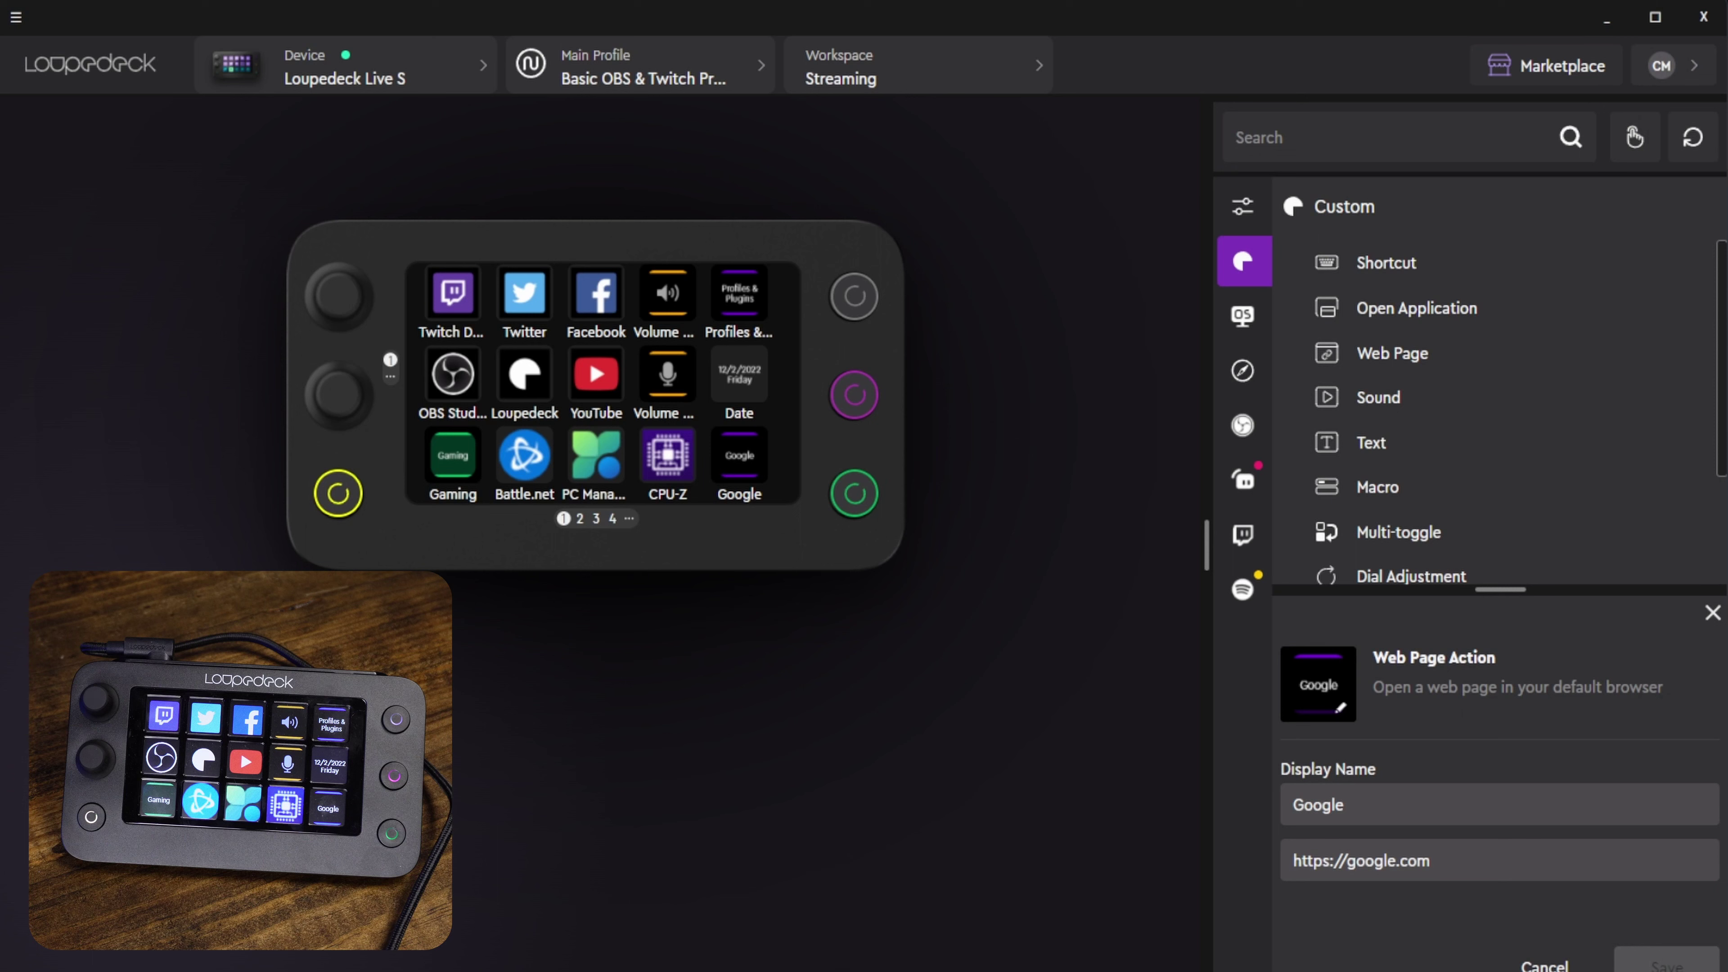
Close the Web Page Action editor panel
left_click(1712, 612)
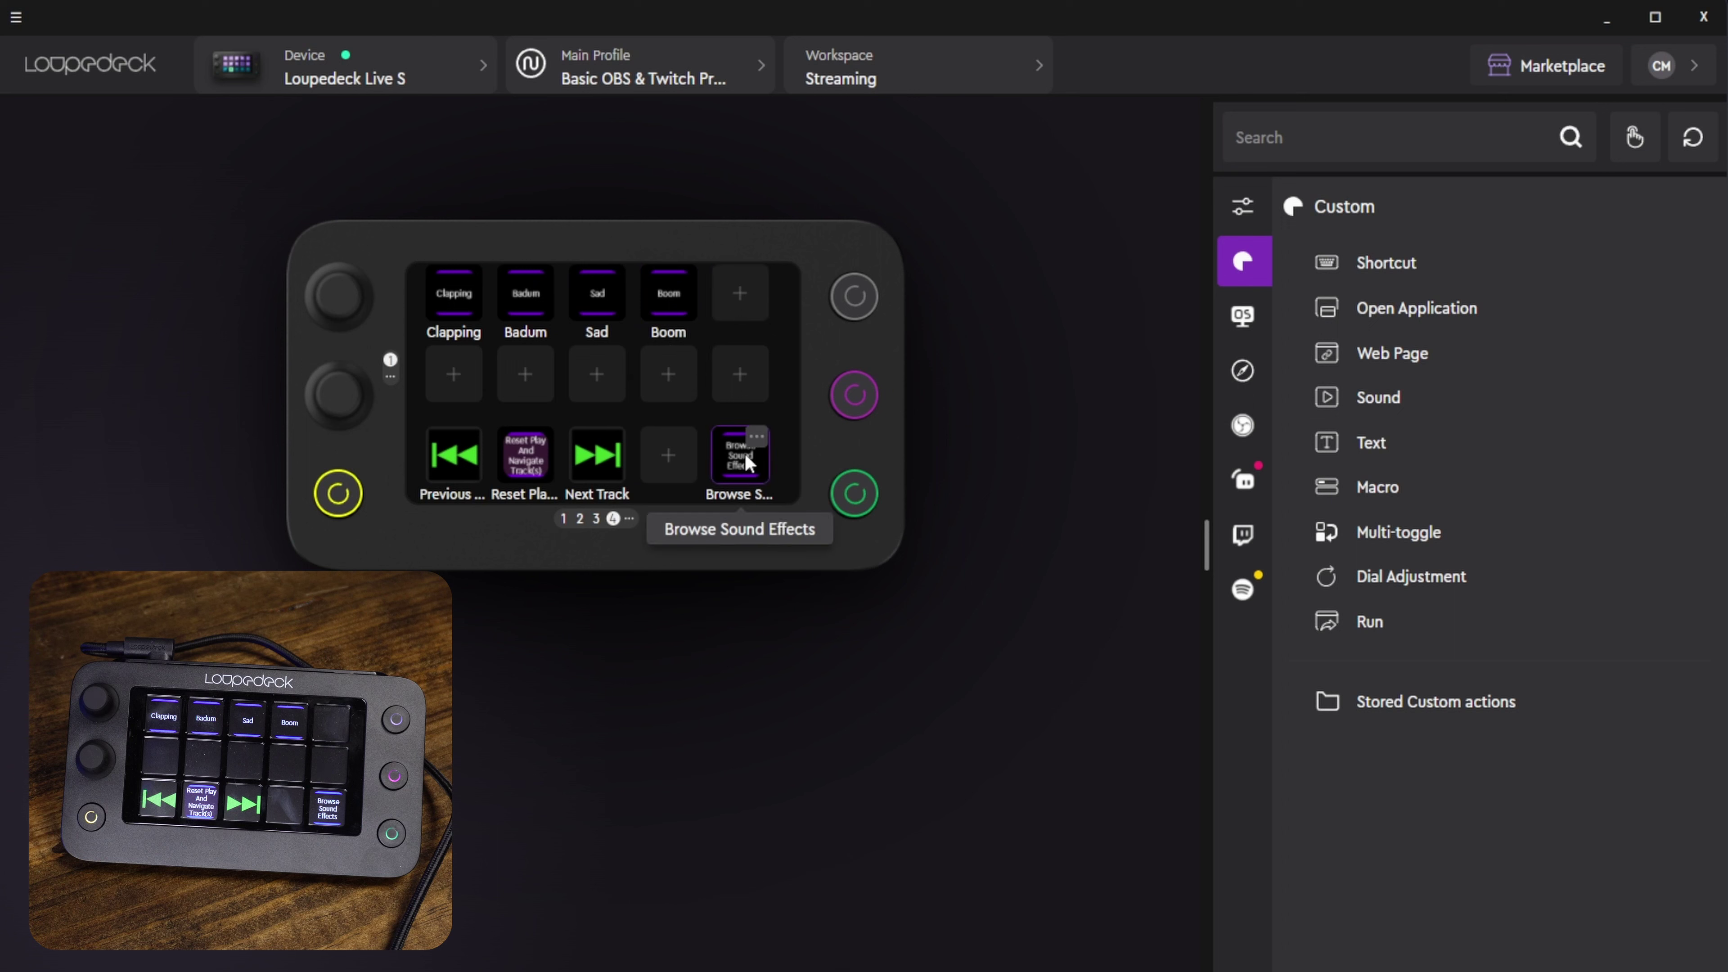
List the Desktop actions, expanding and collapsing the Clipboard and Control Center folders
left_click(1243, 314)
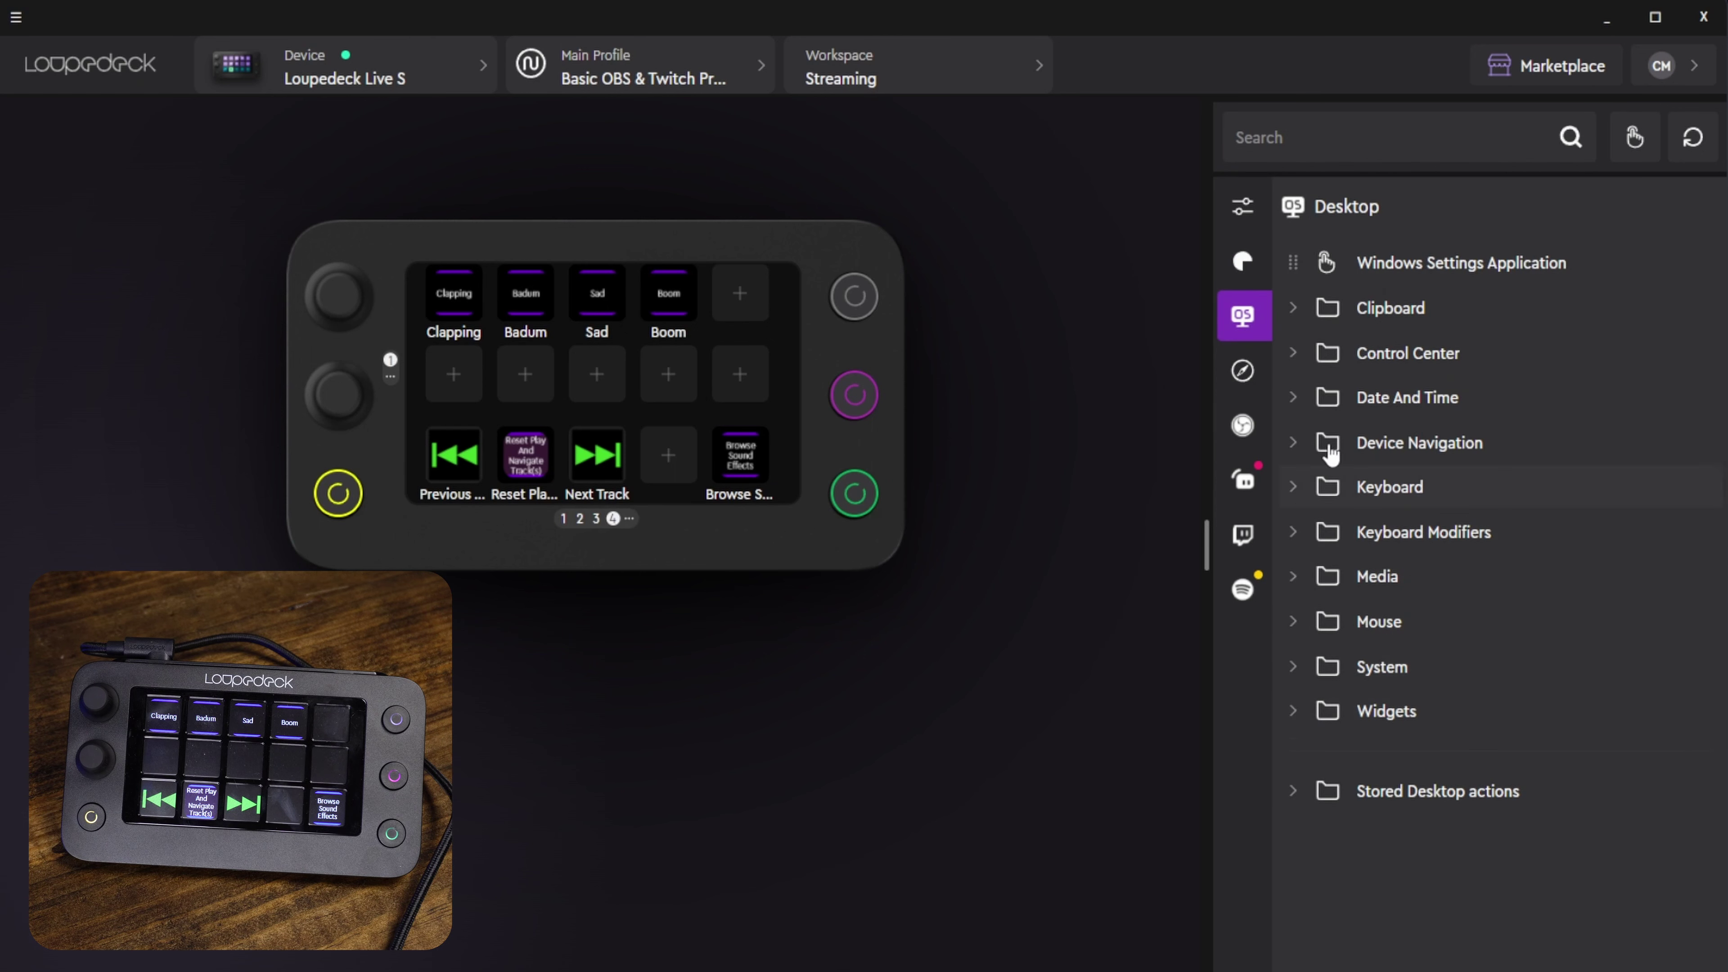
left_click(1325, 323)
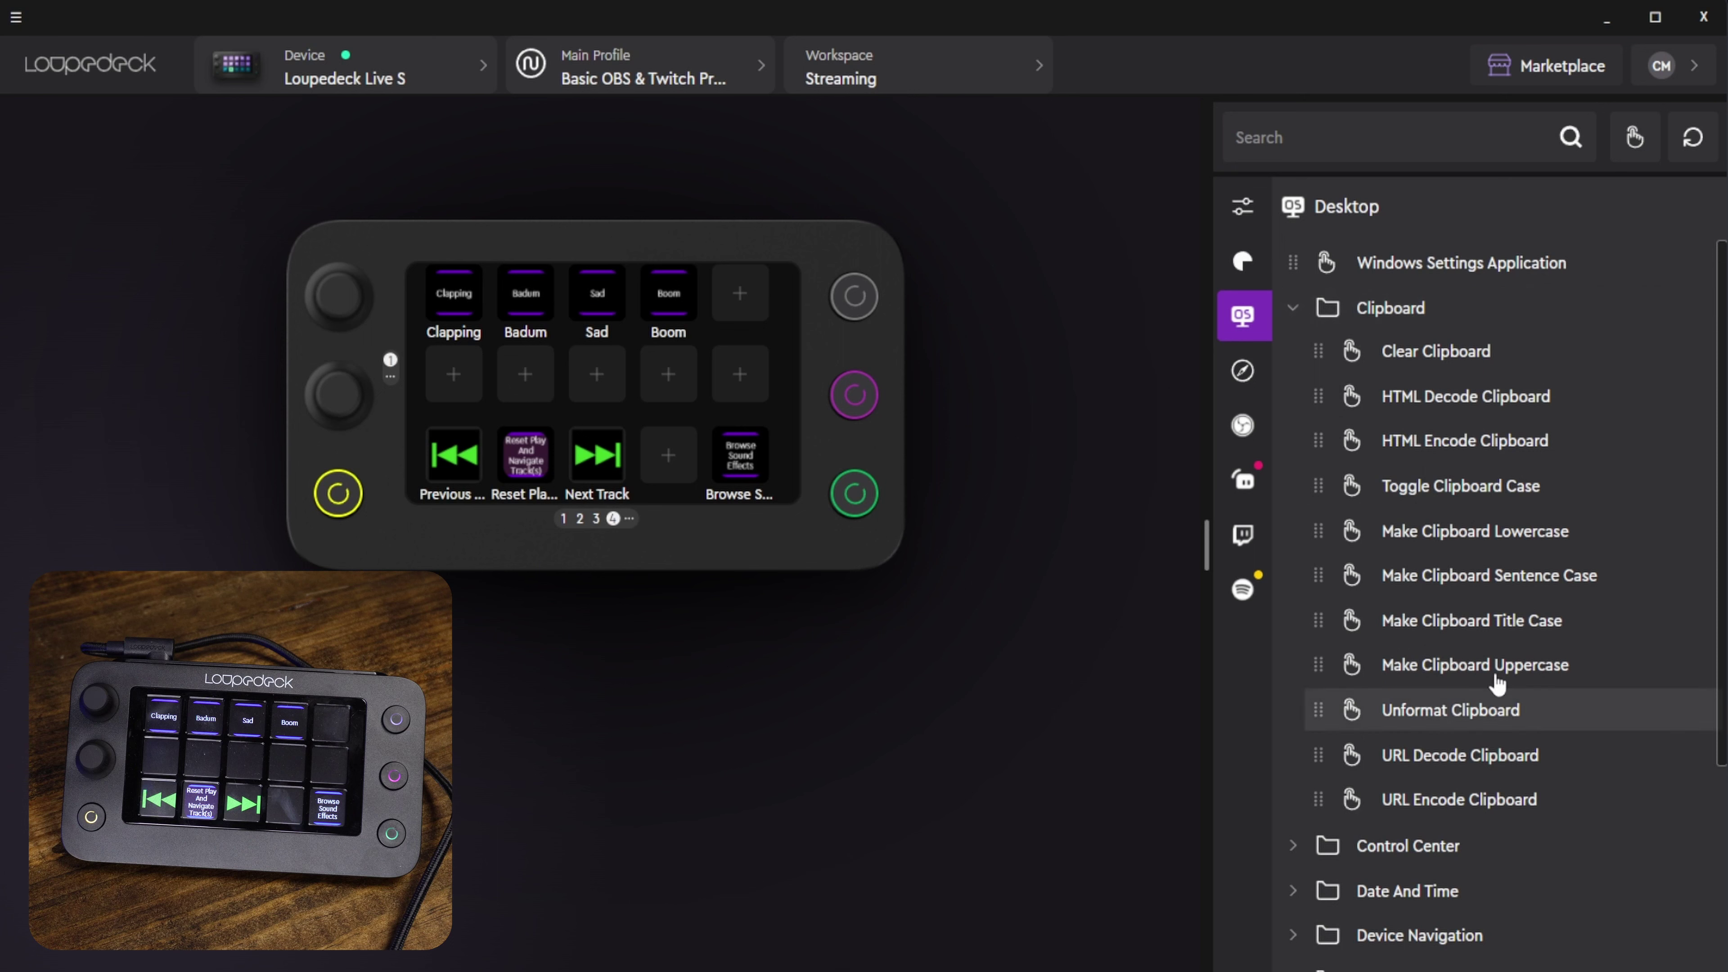
left_click(1294, 309)
left_click(1289, 356)
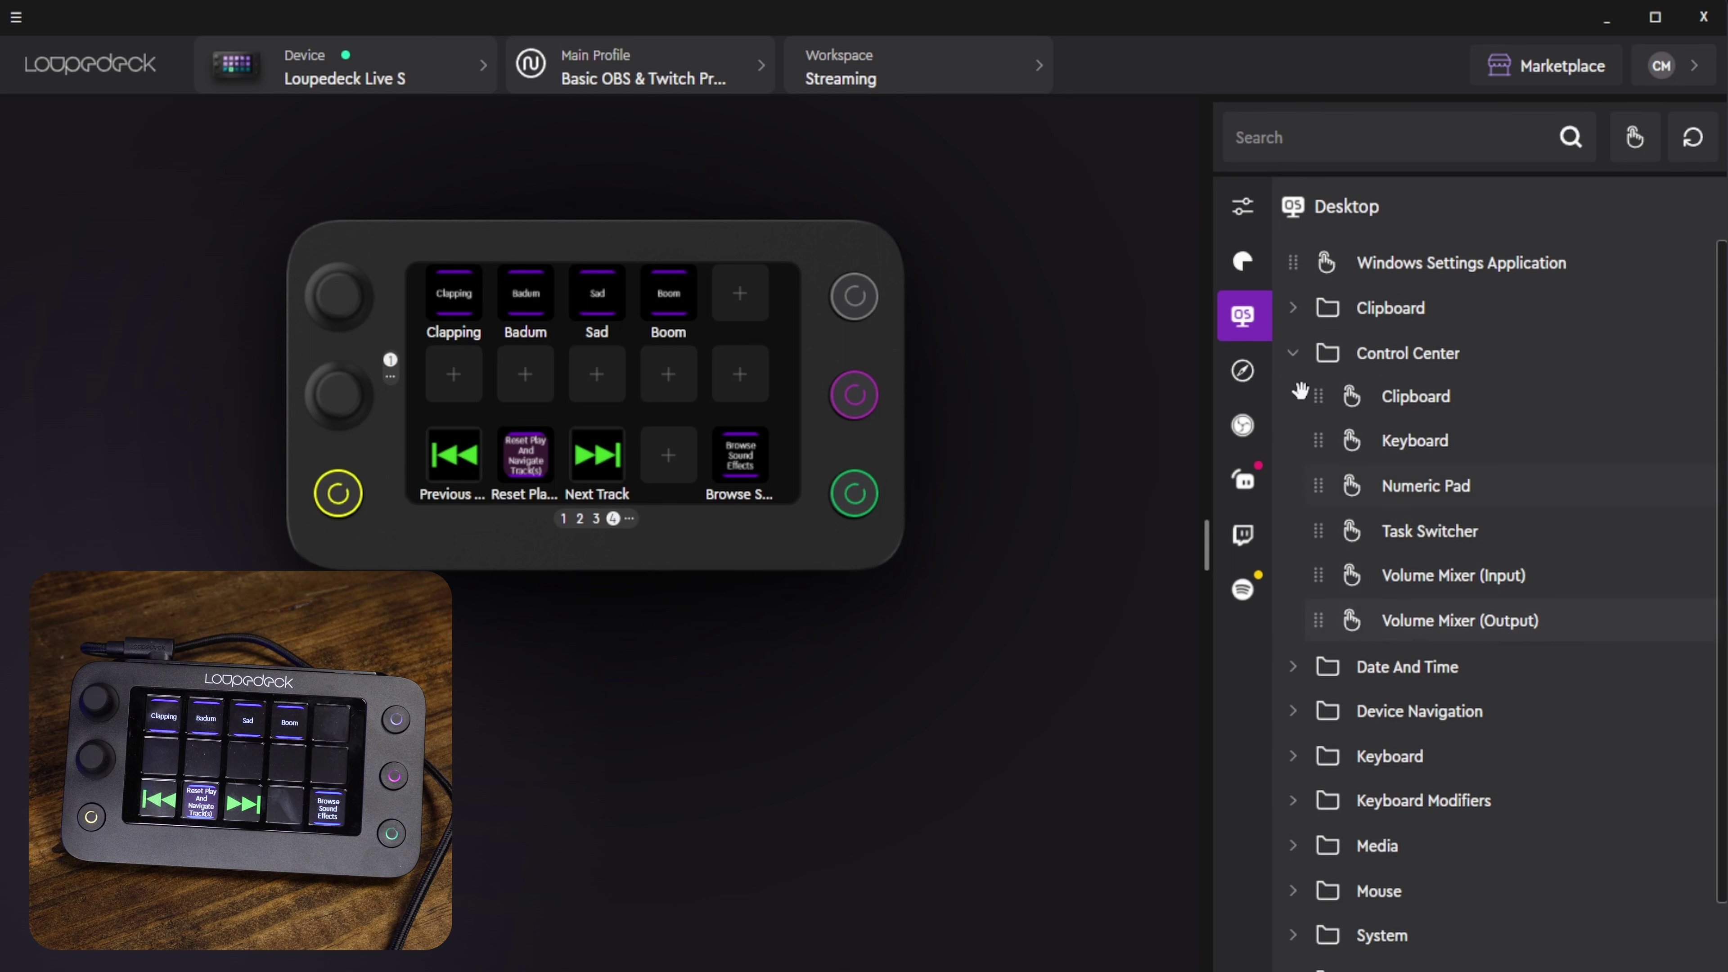
left_click(1292, 352)
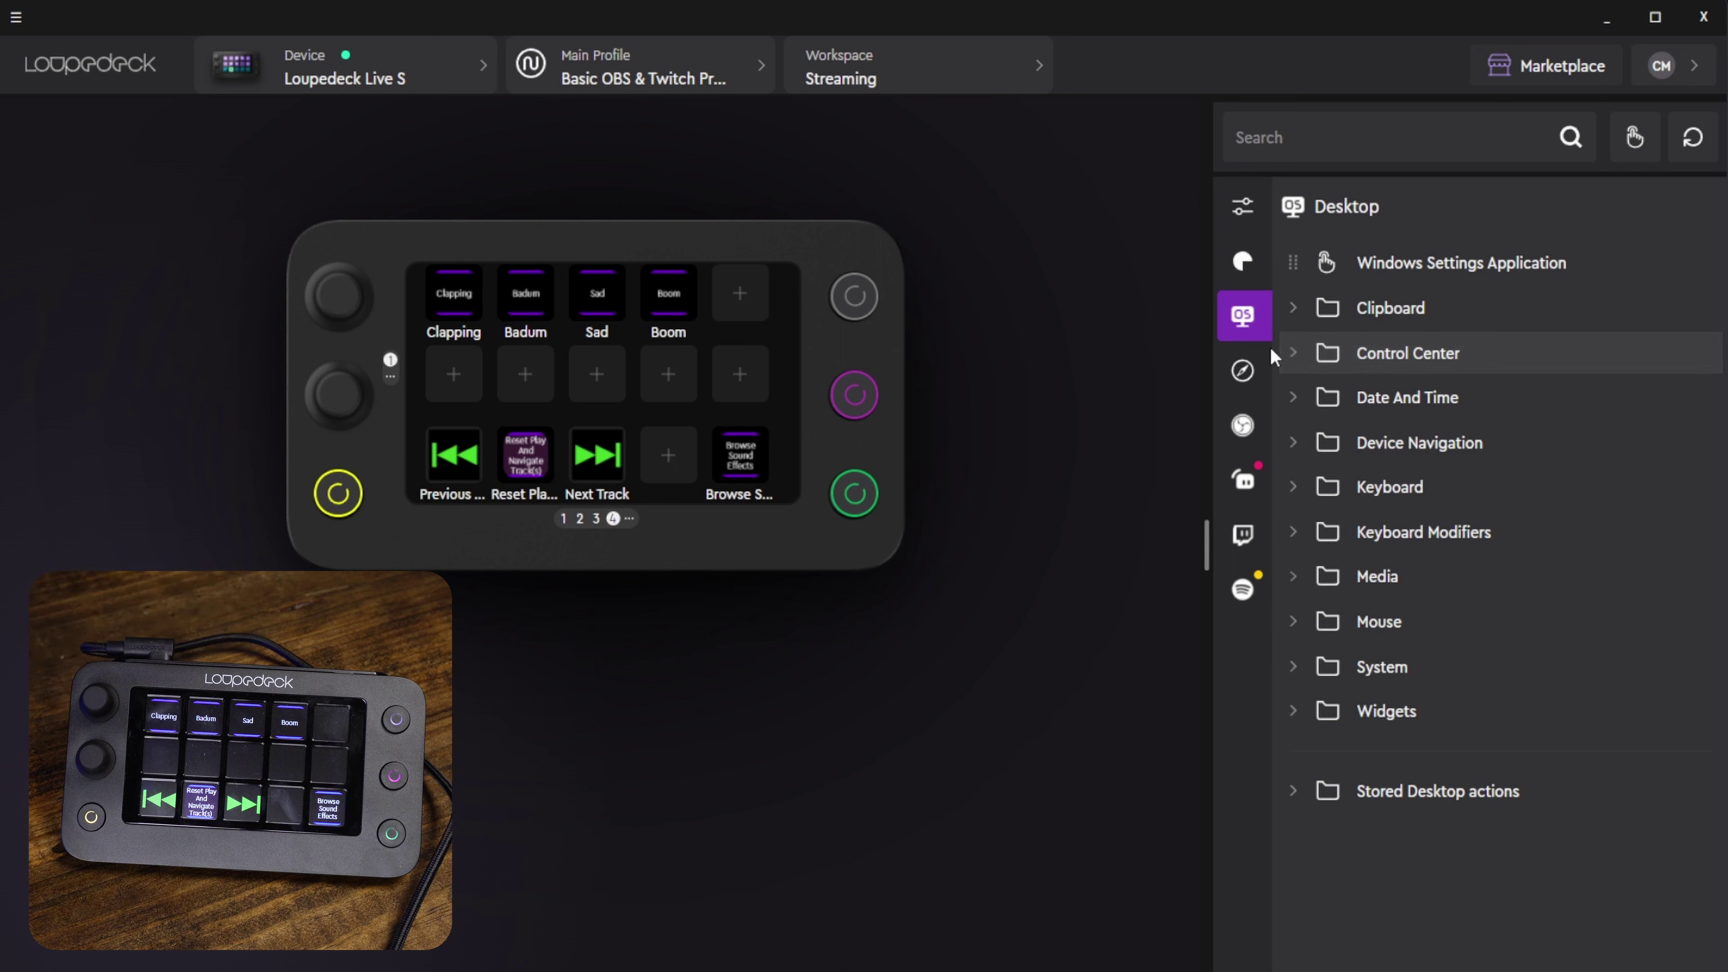
Browse the Workspaces, Touch Pages, Dial Pages, Navigation and Settings folders, then list OBS Studio actions
left_click(1252, 373)
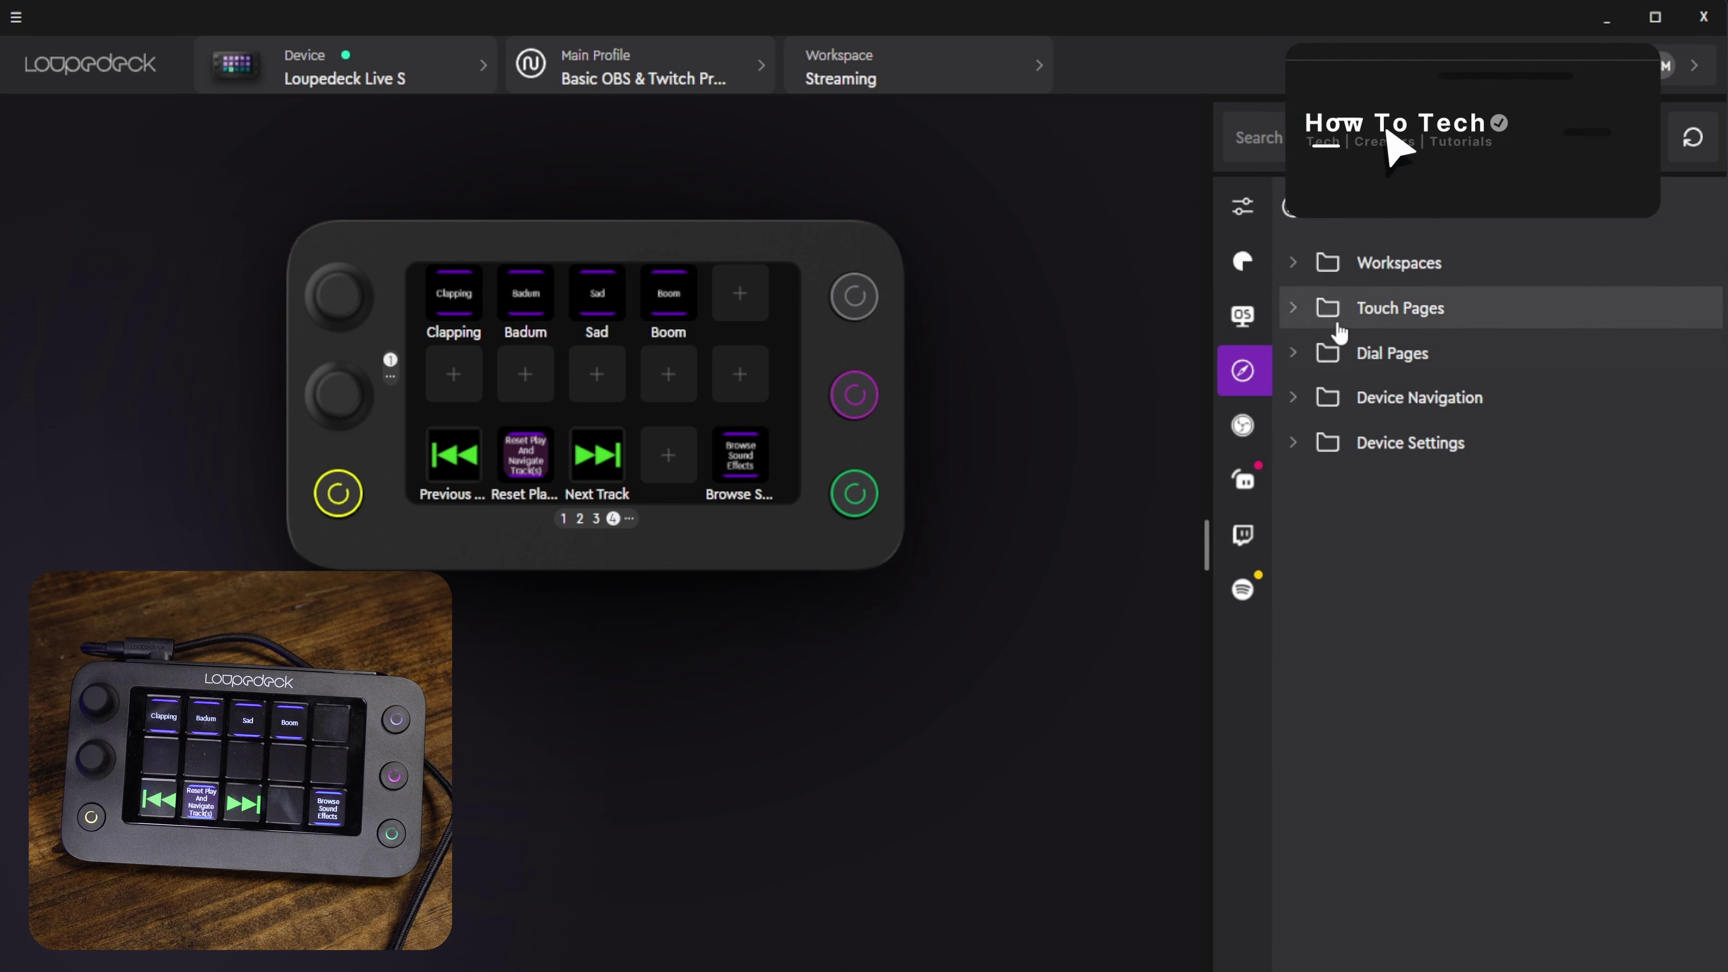
left_click(1293, 264)
left_click(1293, 264)
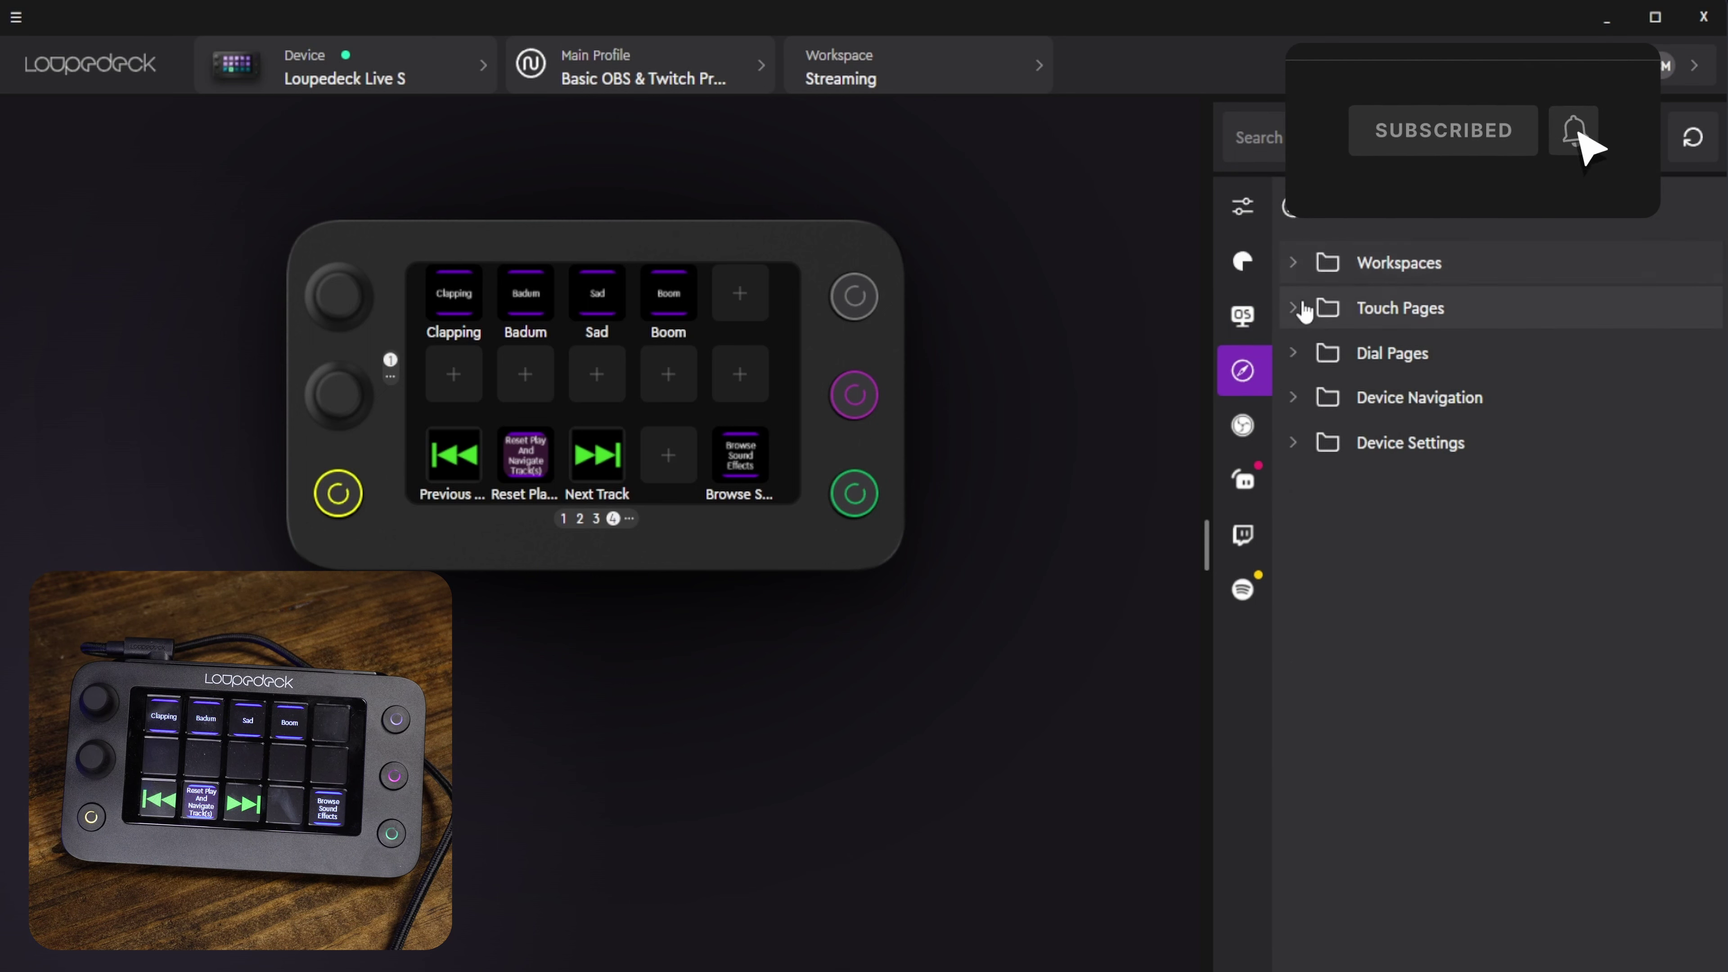
left_click(1296, 308)
left_click(1302, 309)
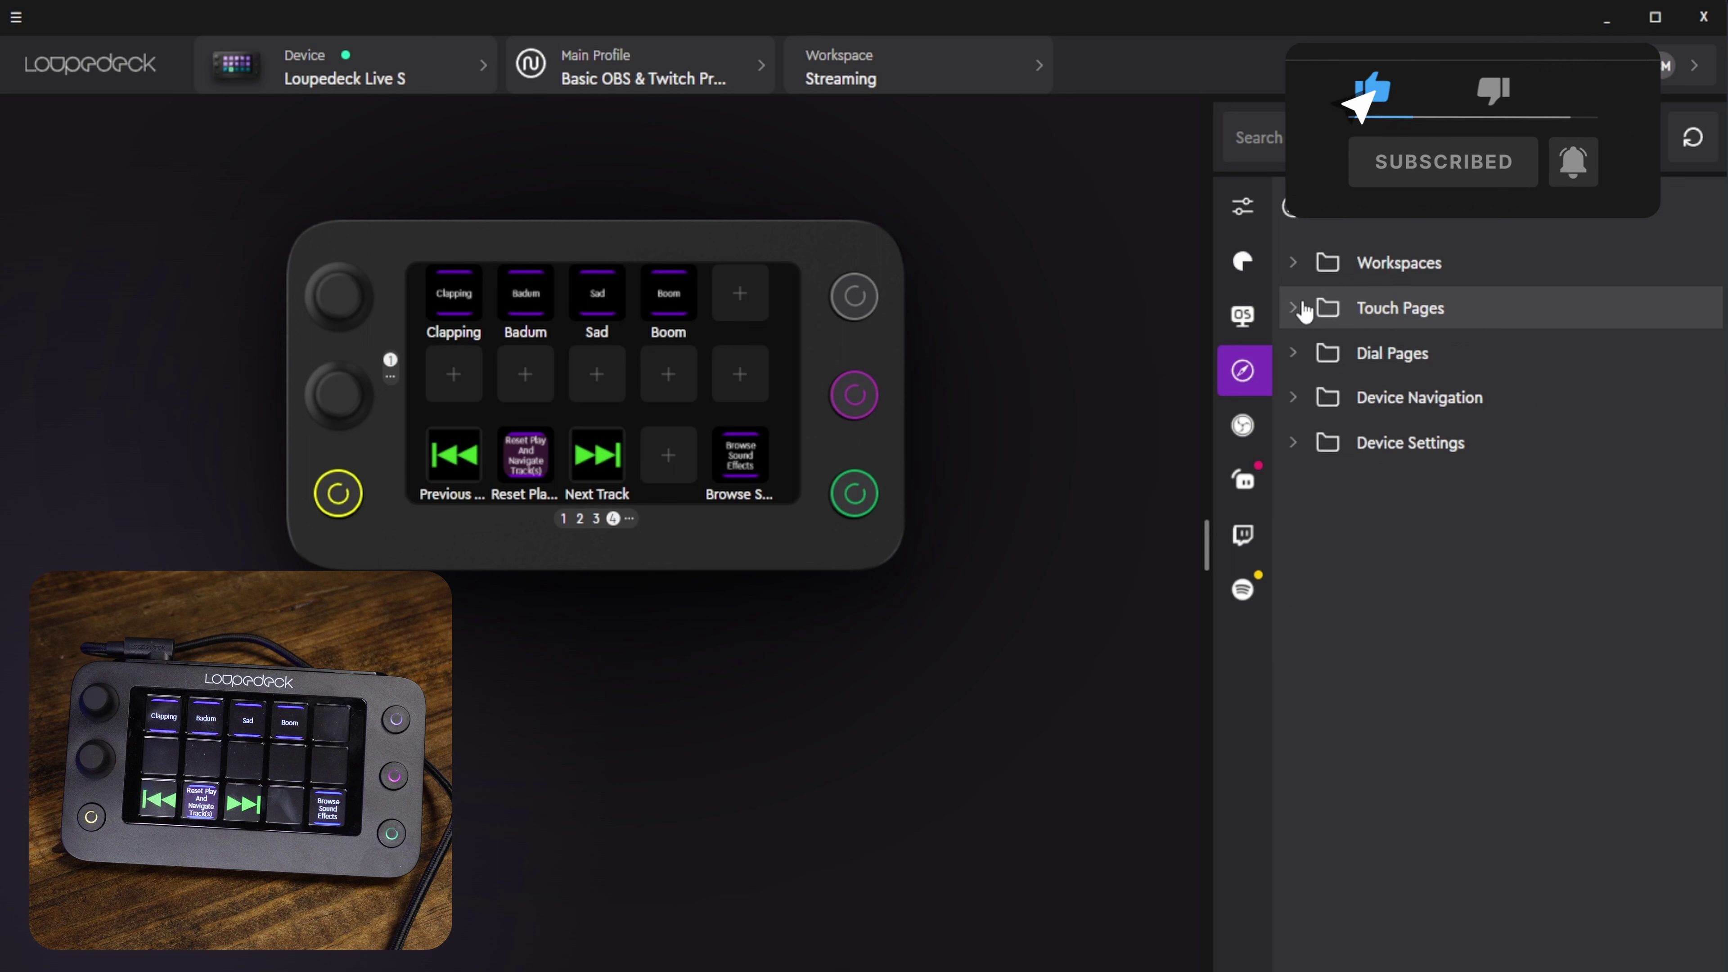
left_click(1313, 356)
left_click(1312, 359)
left_click(1299, 403)
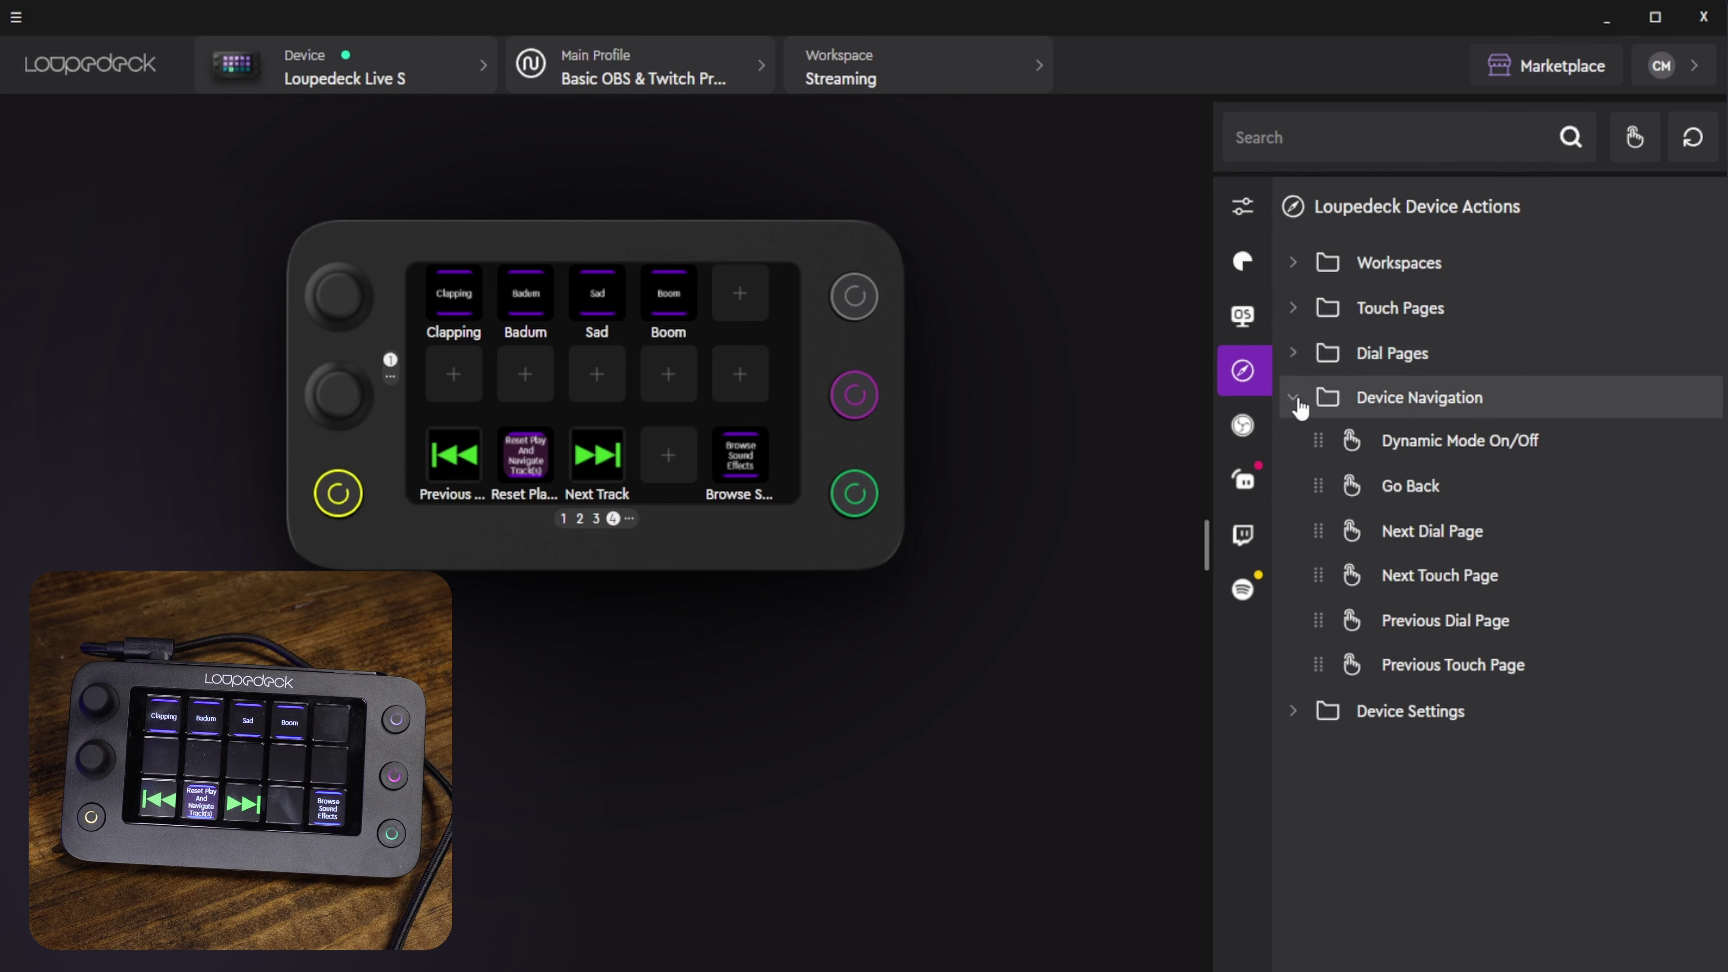
left_click(1300, 402)
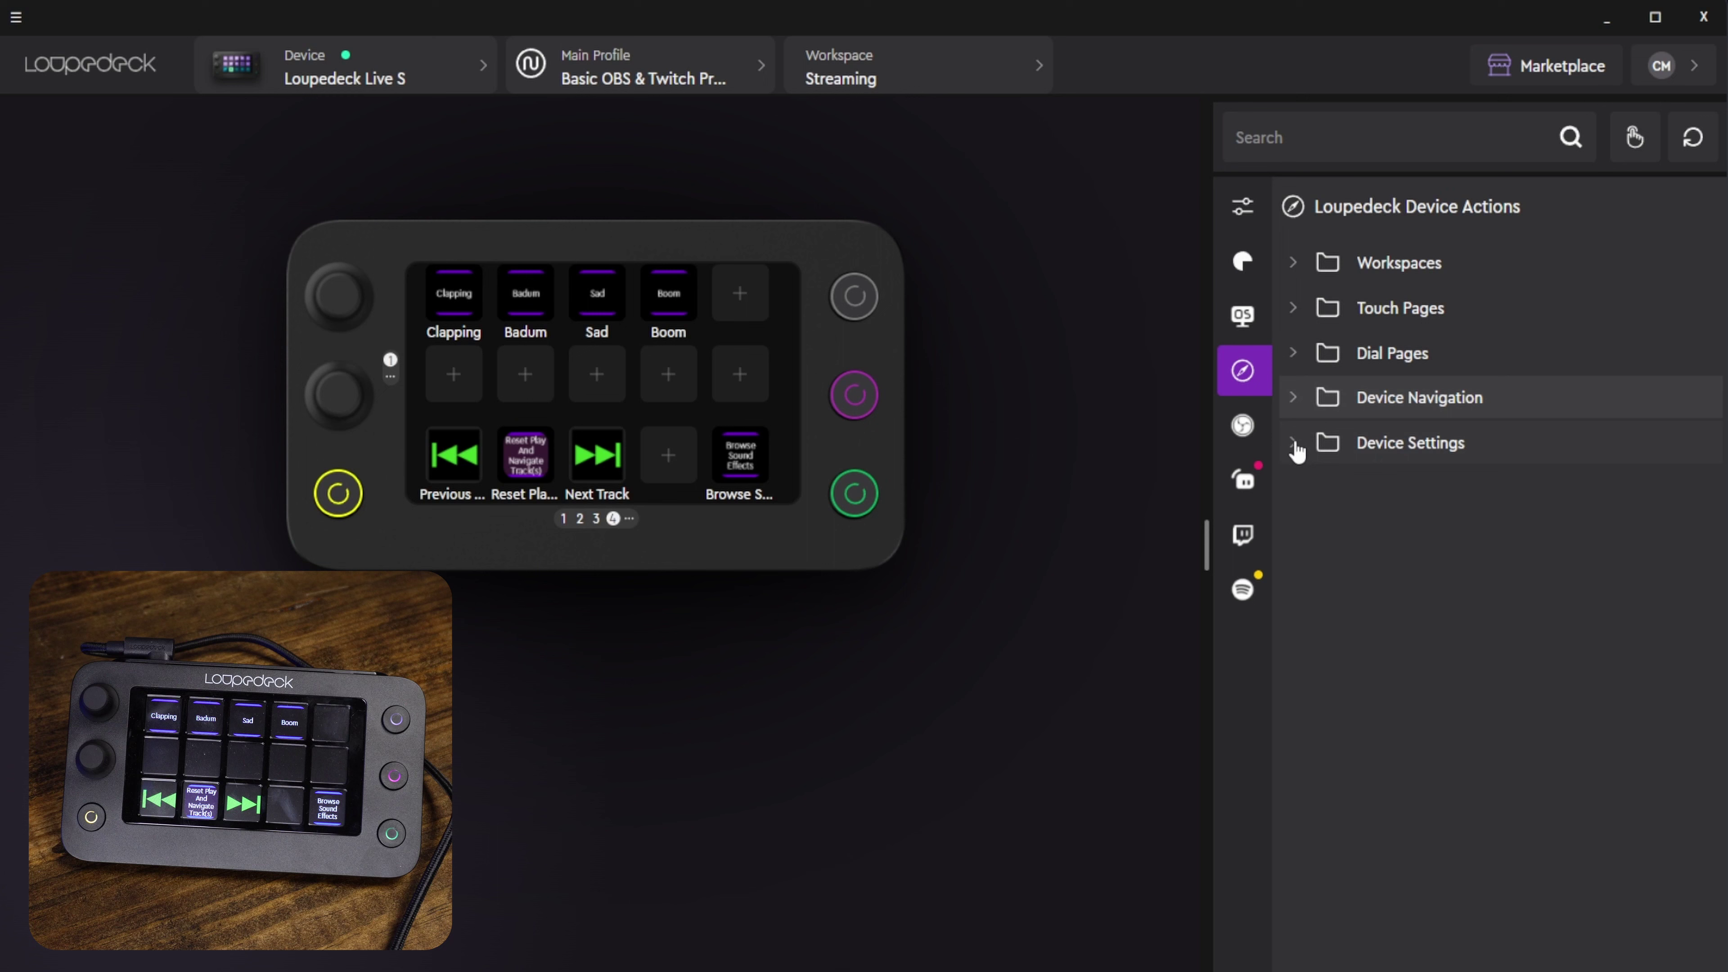
left_click(1296, 444)
left_click(1243, 425)
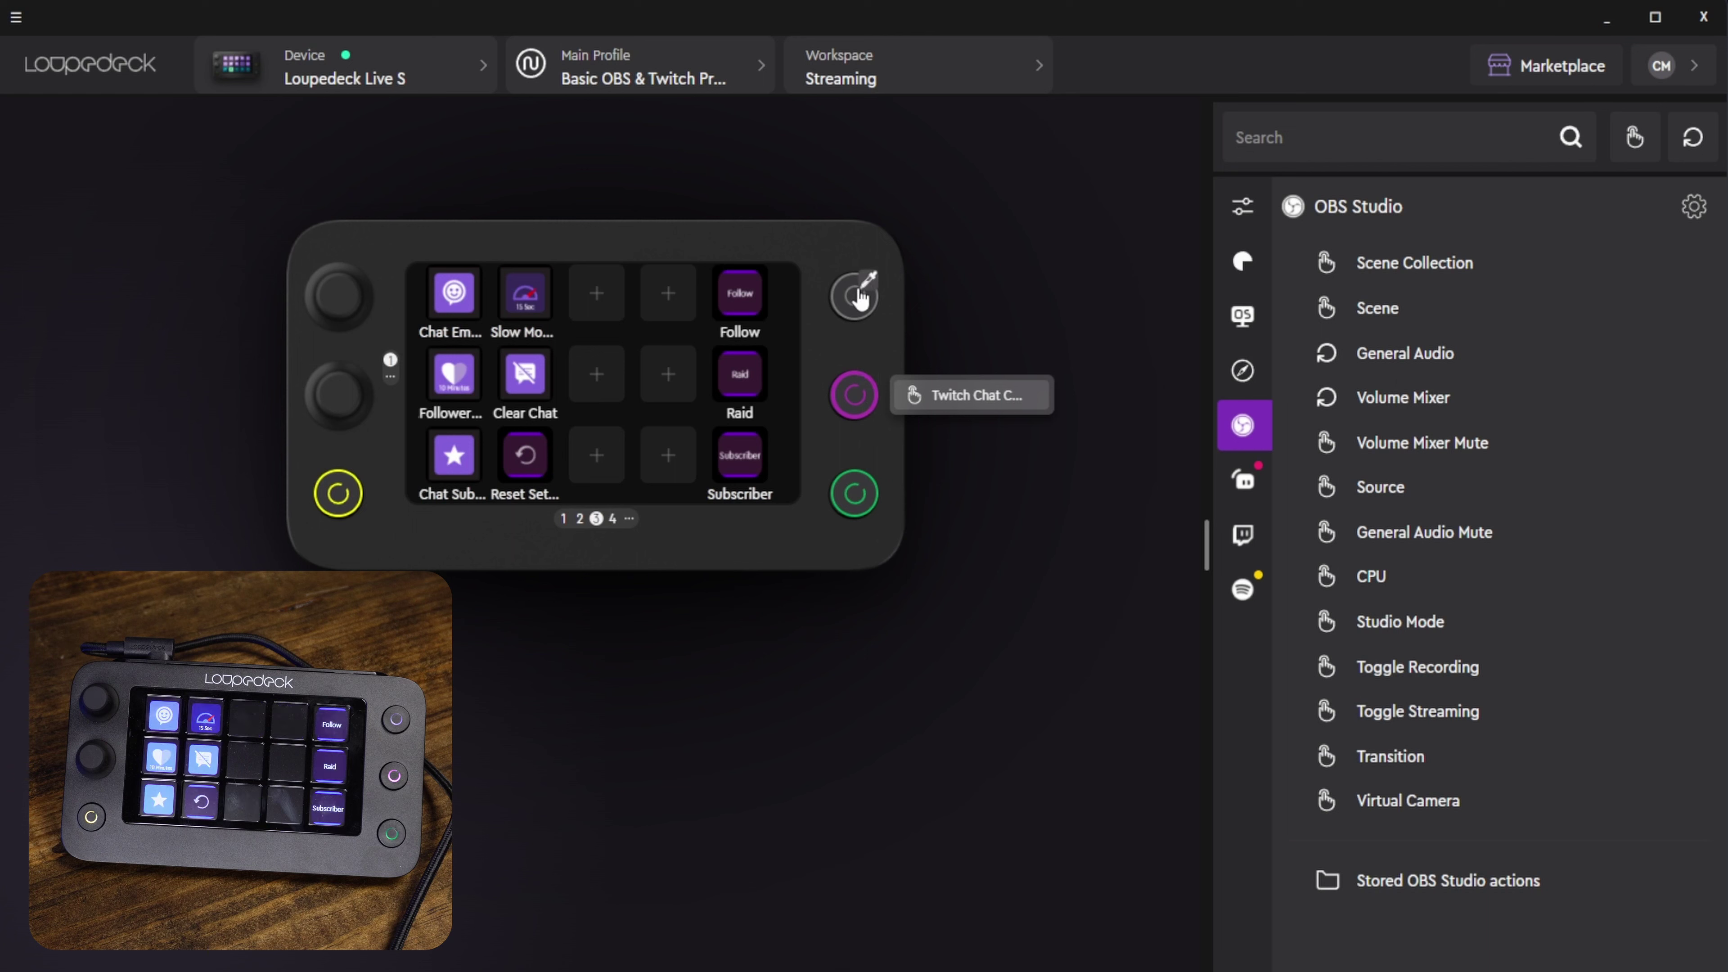
On touch page 2, put an OBS Scene key named Scene1 top-left, set to scene Scene
left_click(868, 278)
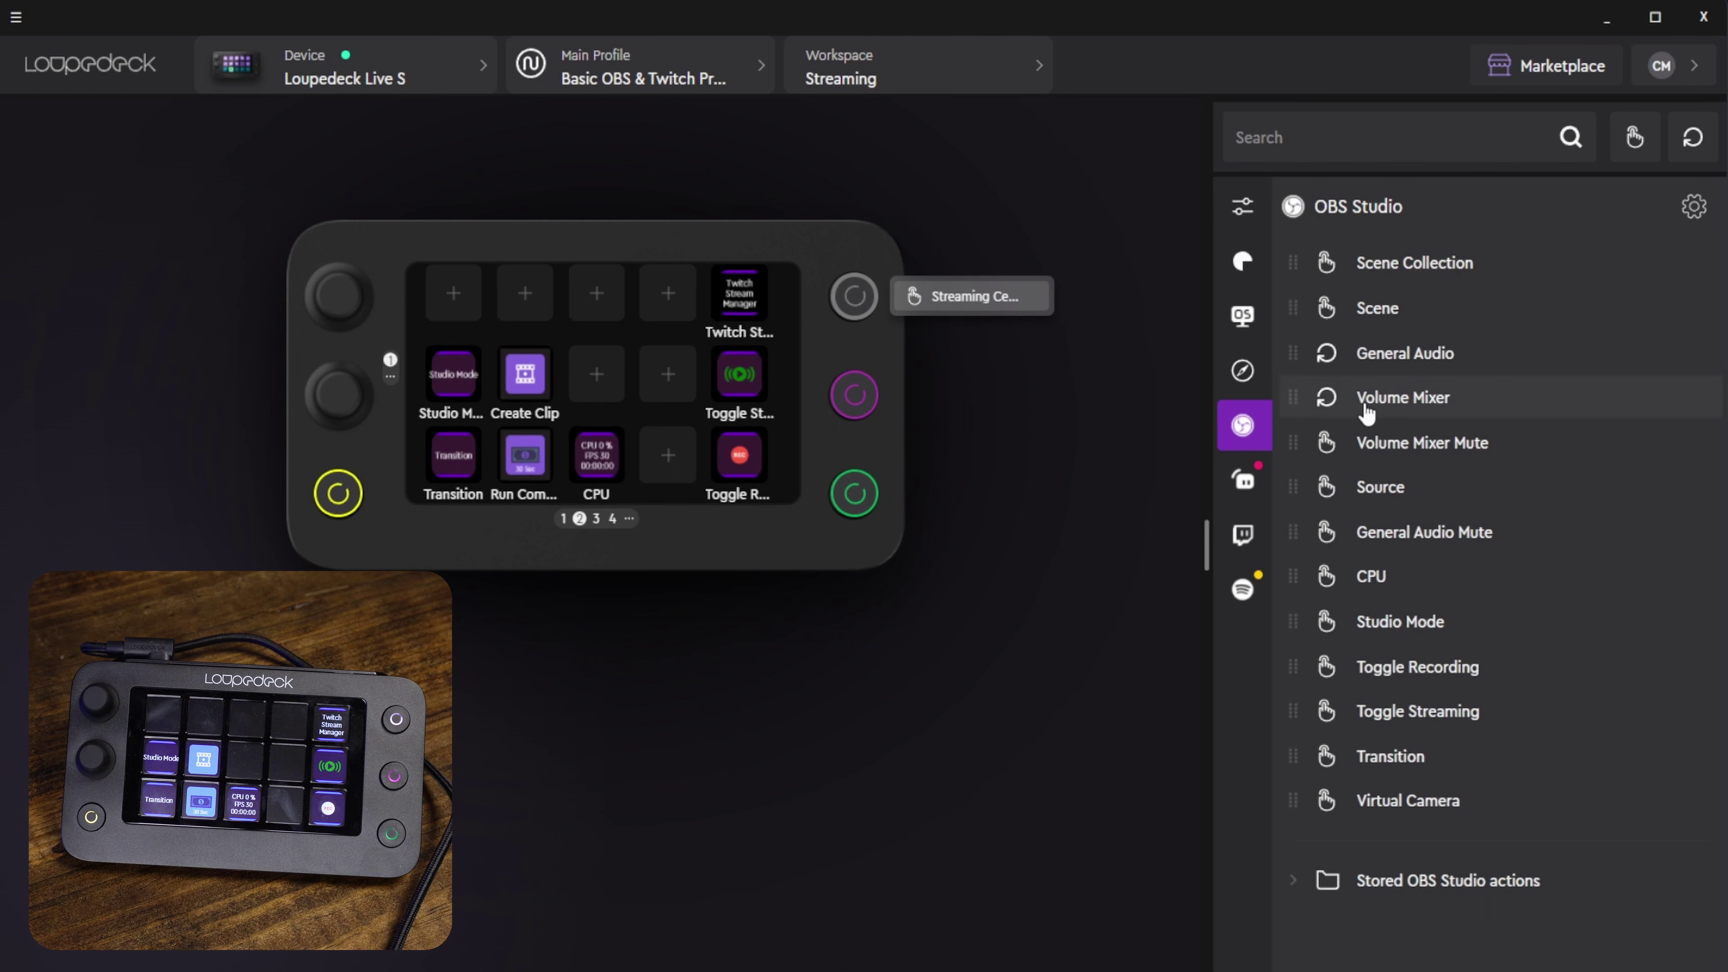
left_click_drag(1387, 308, 453, 292)
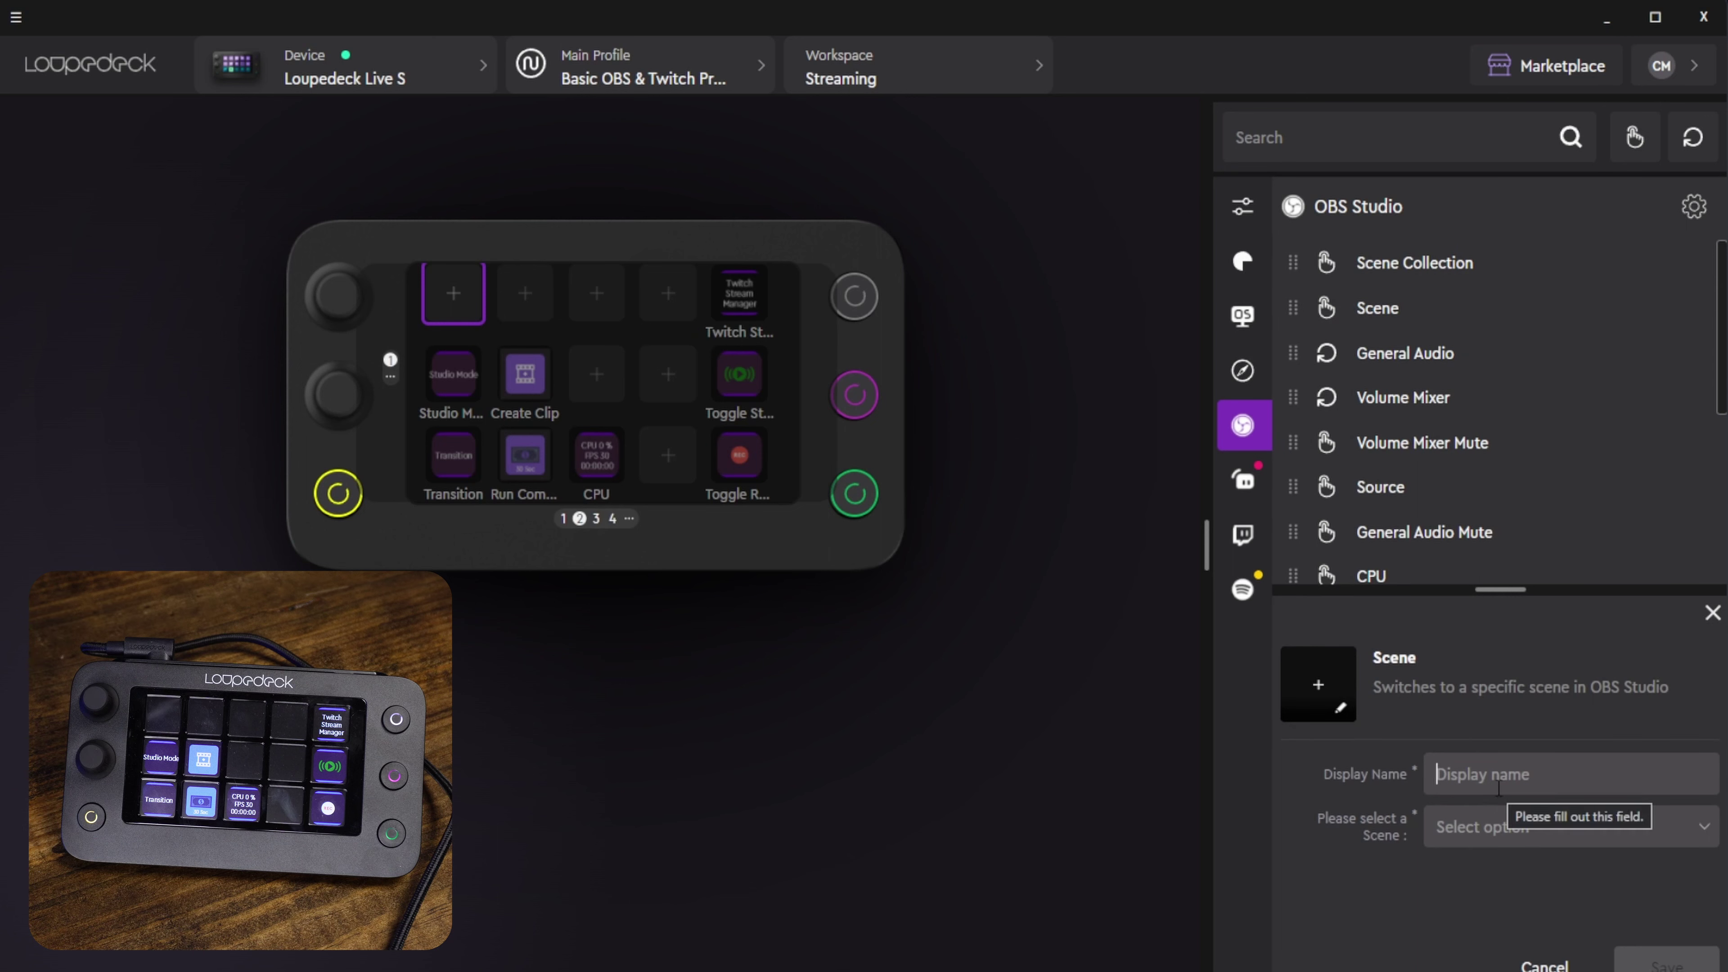
type("Scene1")
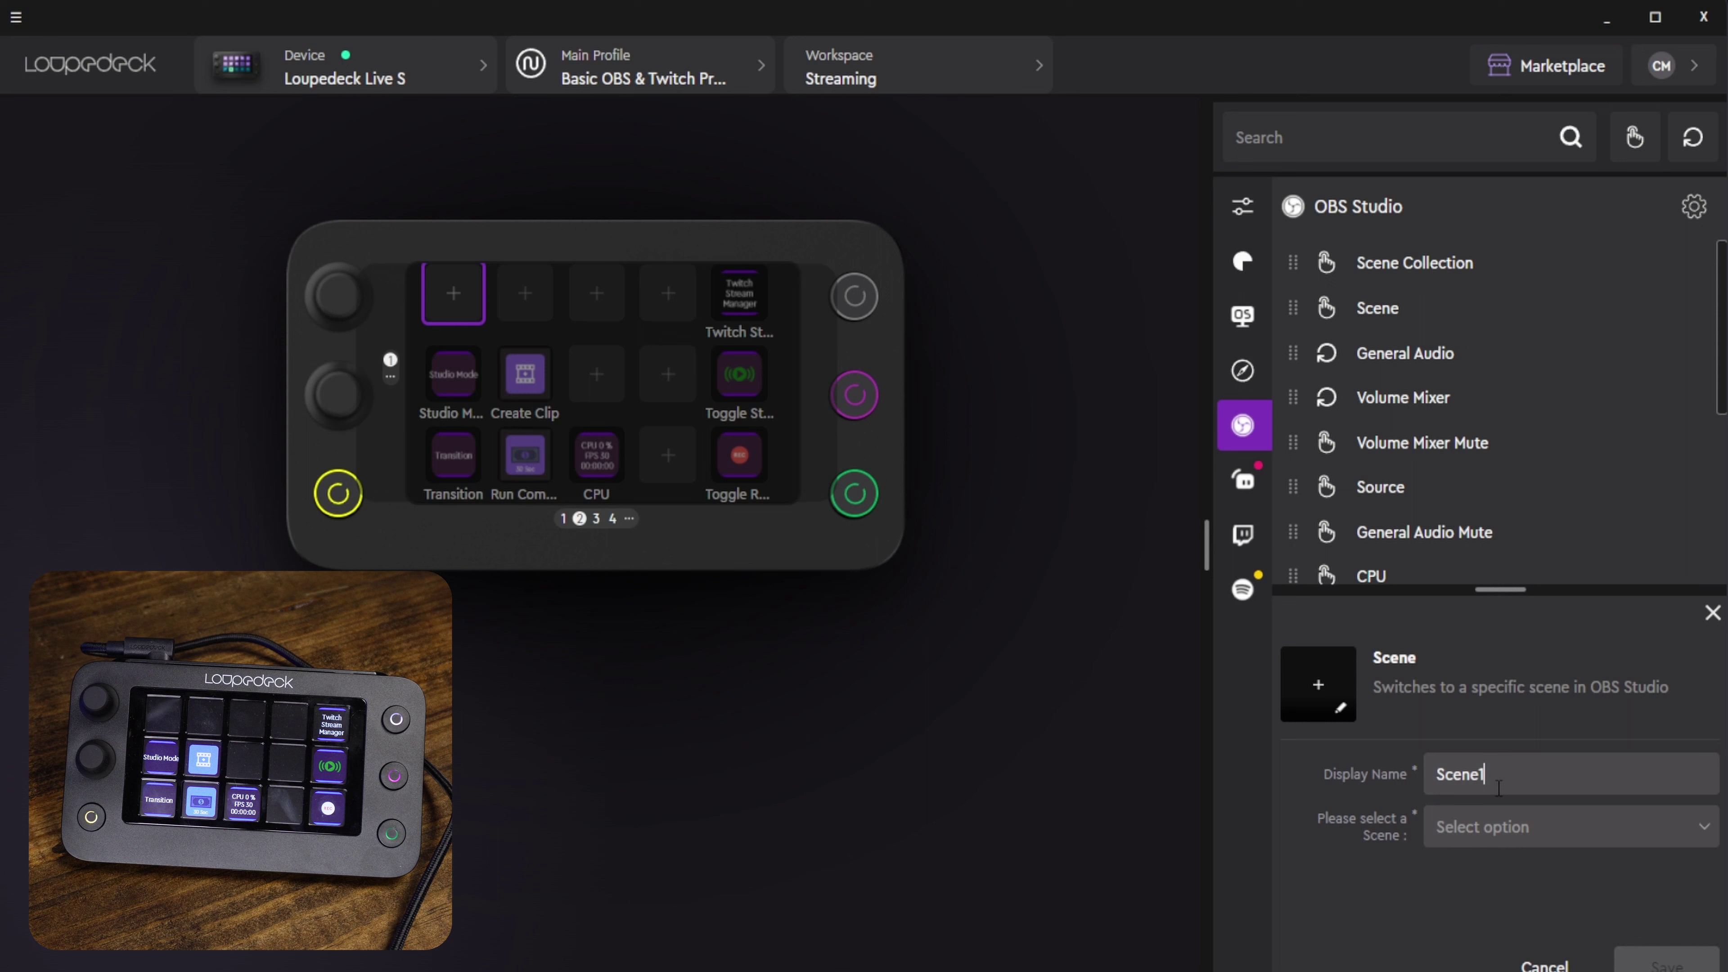
left_click(1584, 834)
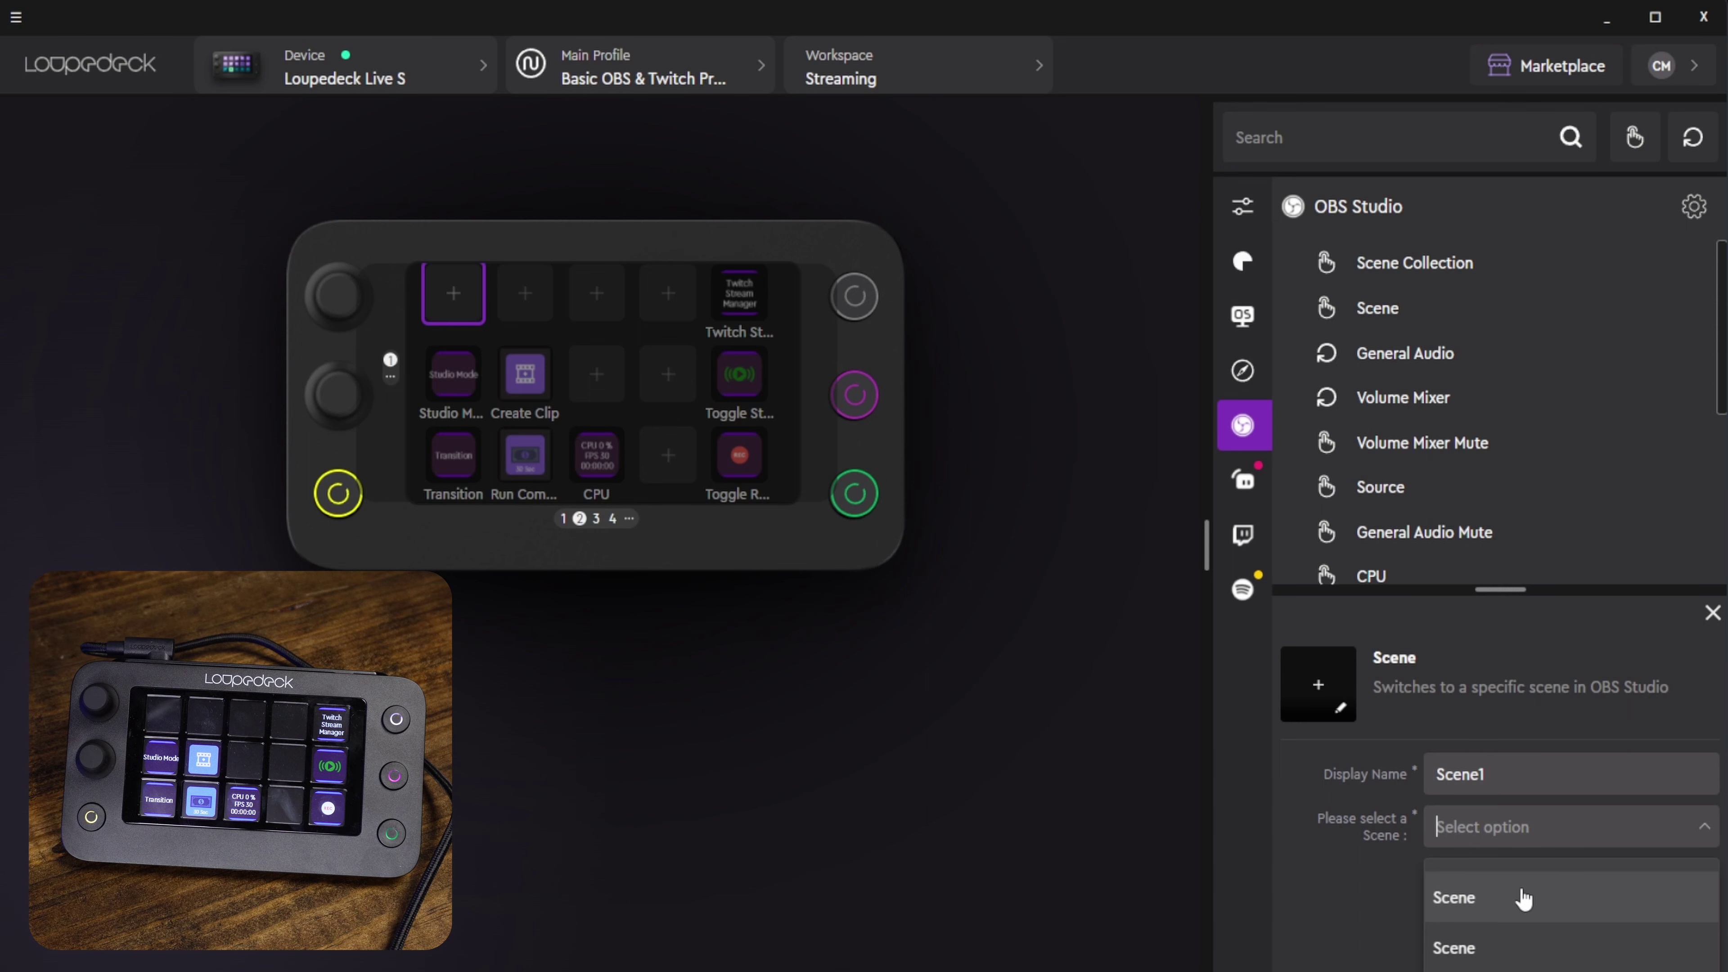
left_click(1712, 611)
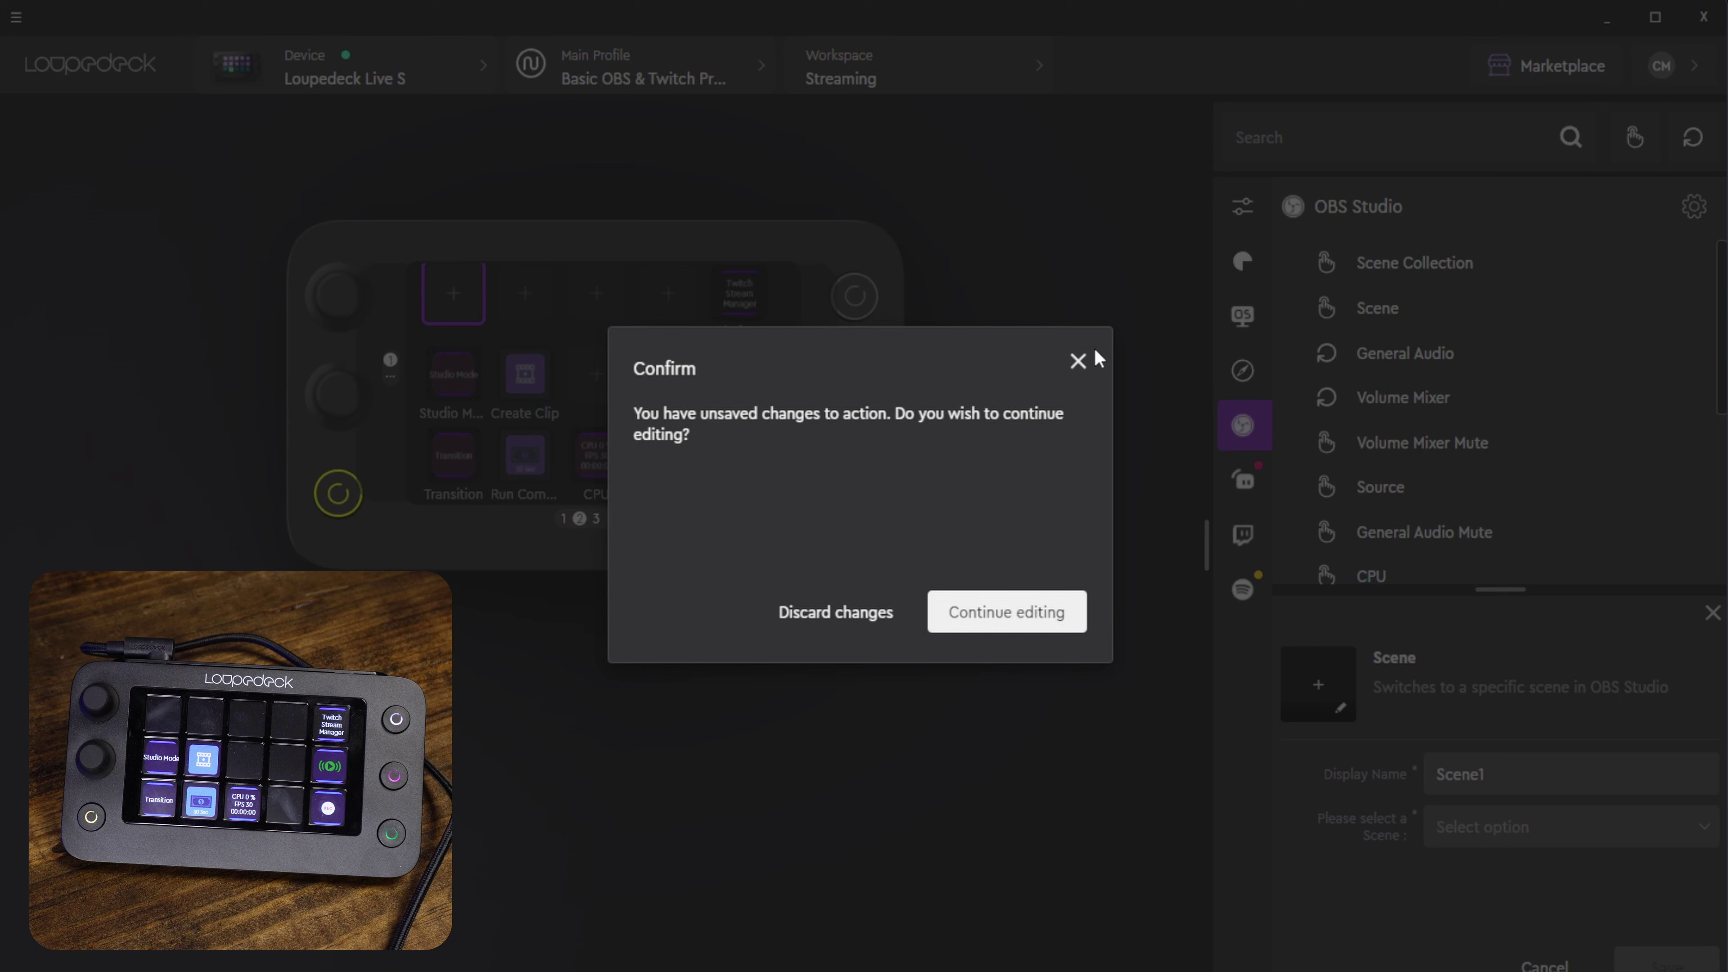
left_click(963, 623)
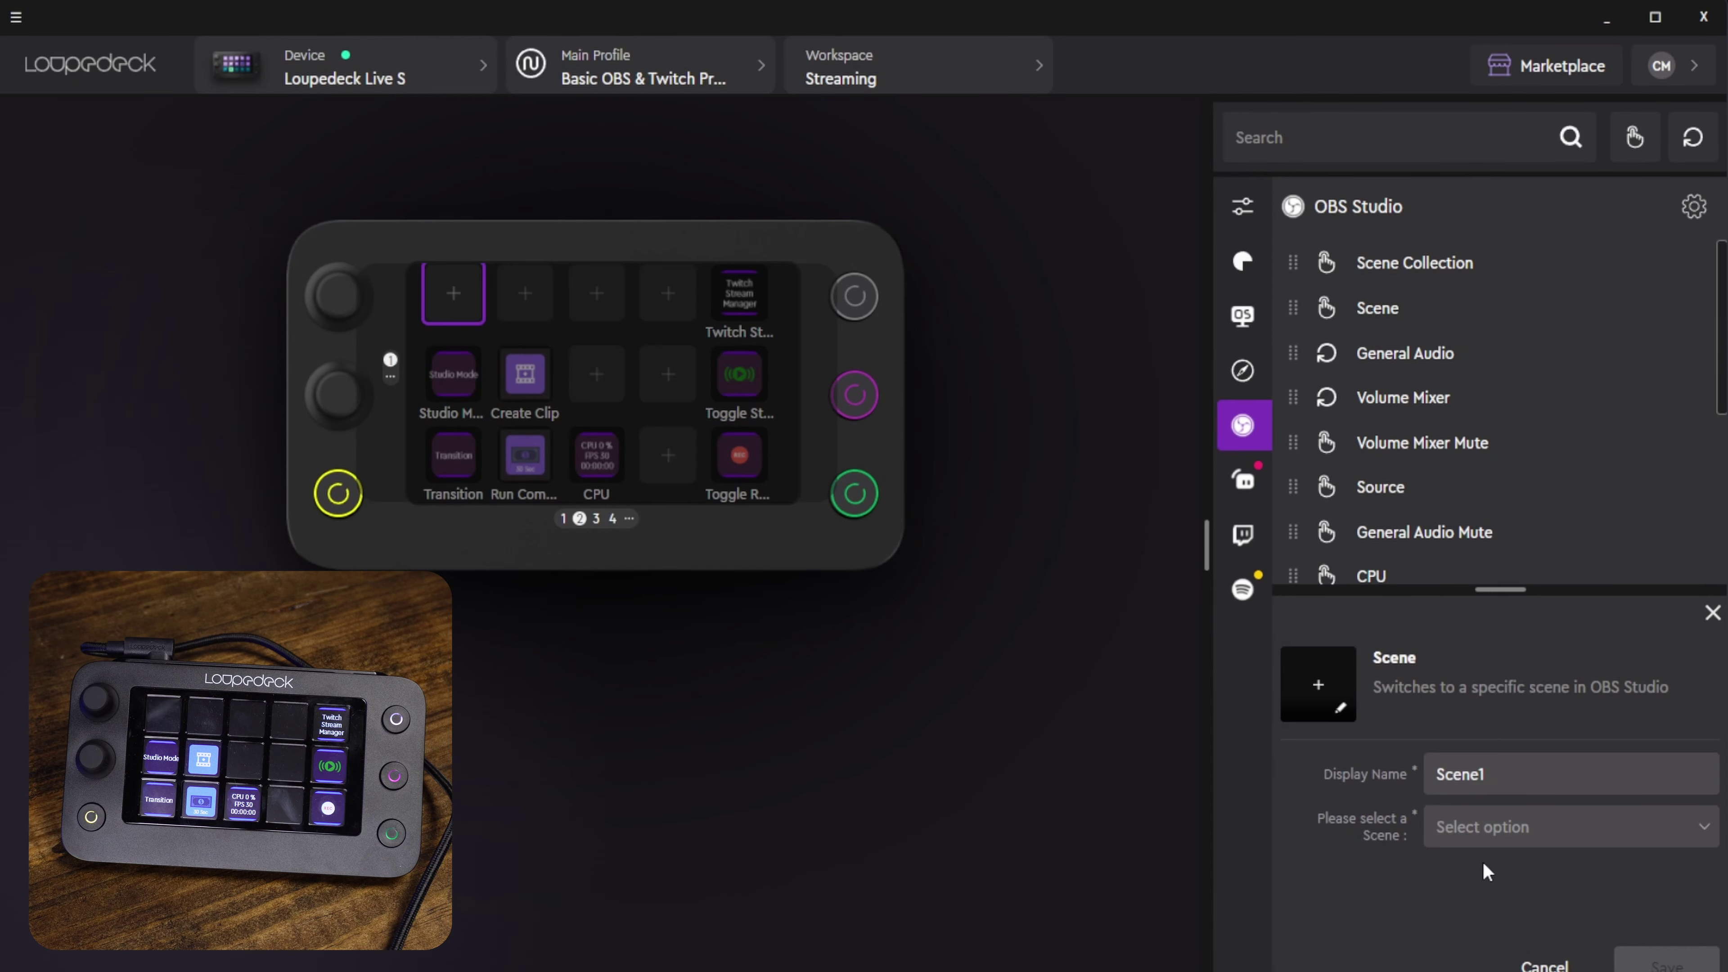
left_click(1505, 841)
left_click(1481, 895)
left_click(1667, 963)
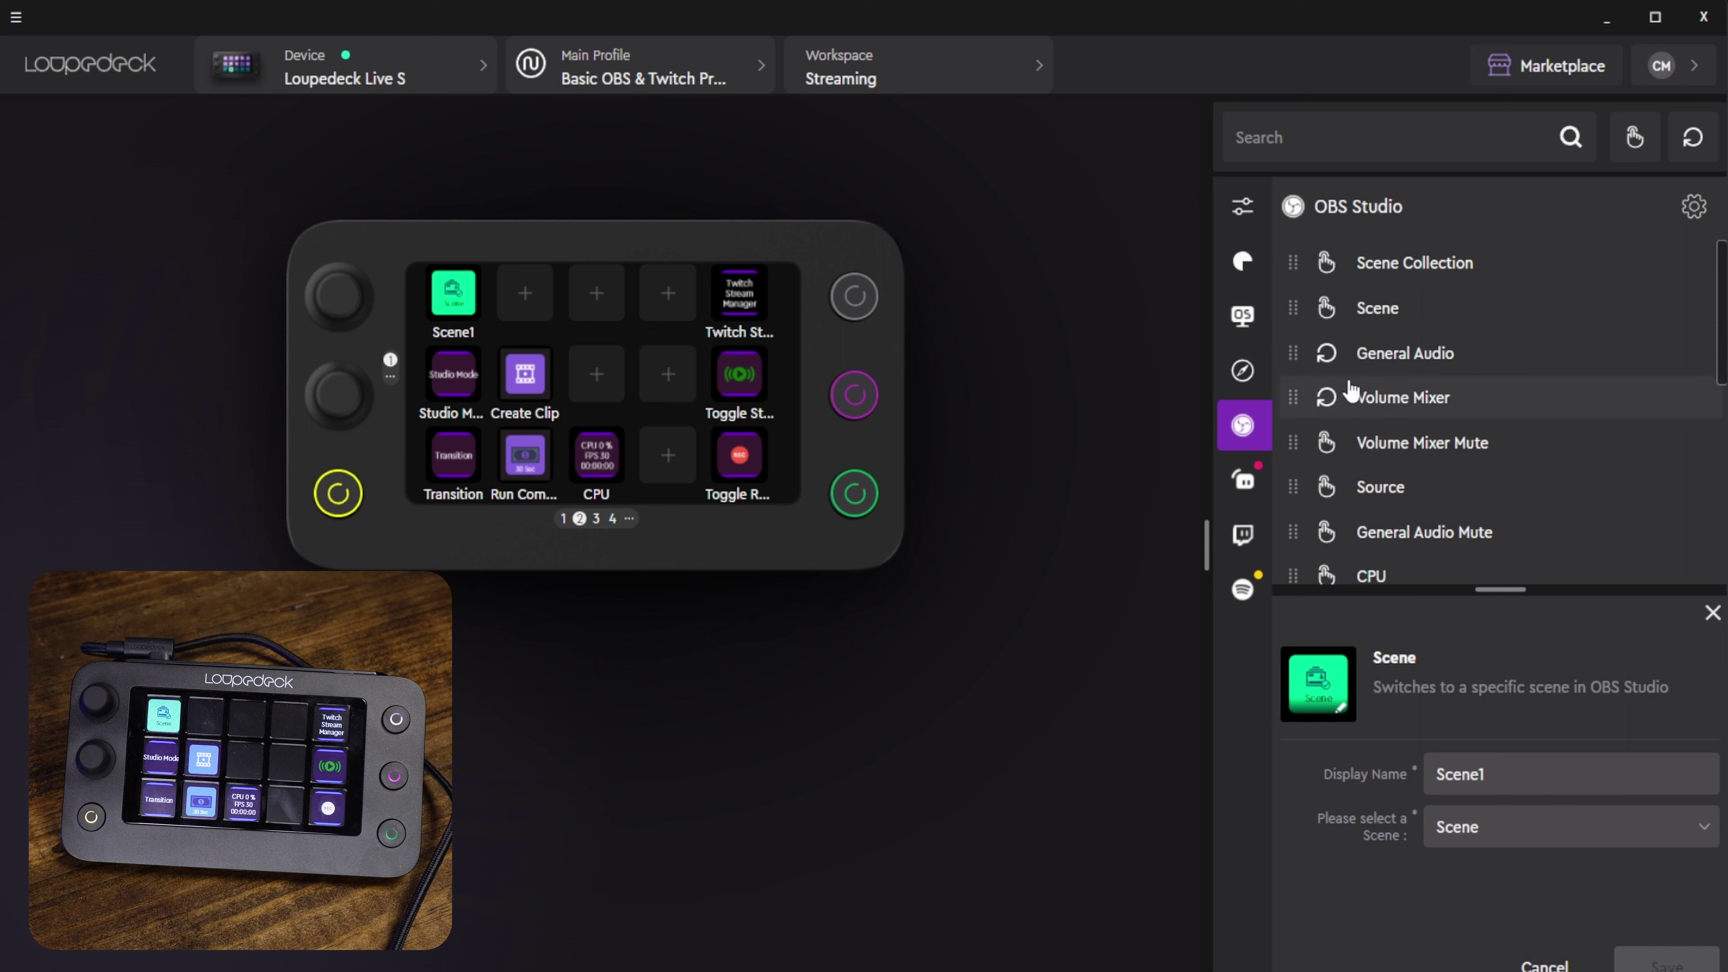
Browse the Streamlabs actions and expand its stored actions folder
scroll(1462, 447, "down", 5)
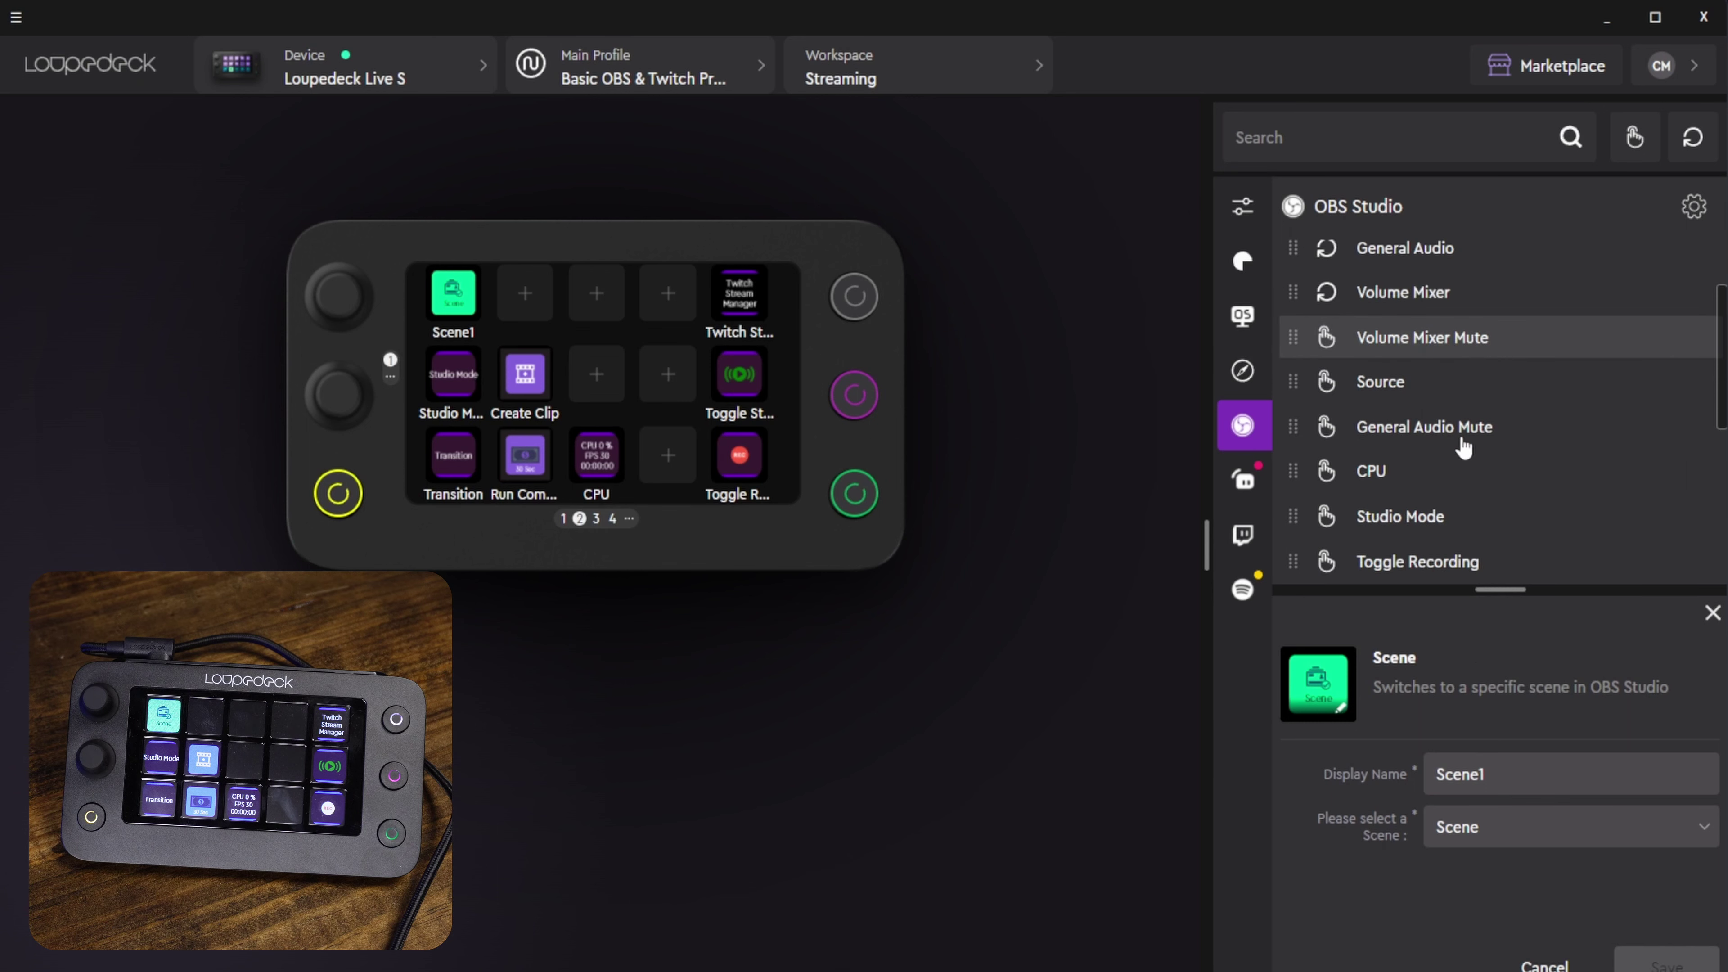
left_click(1251, 482)
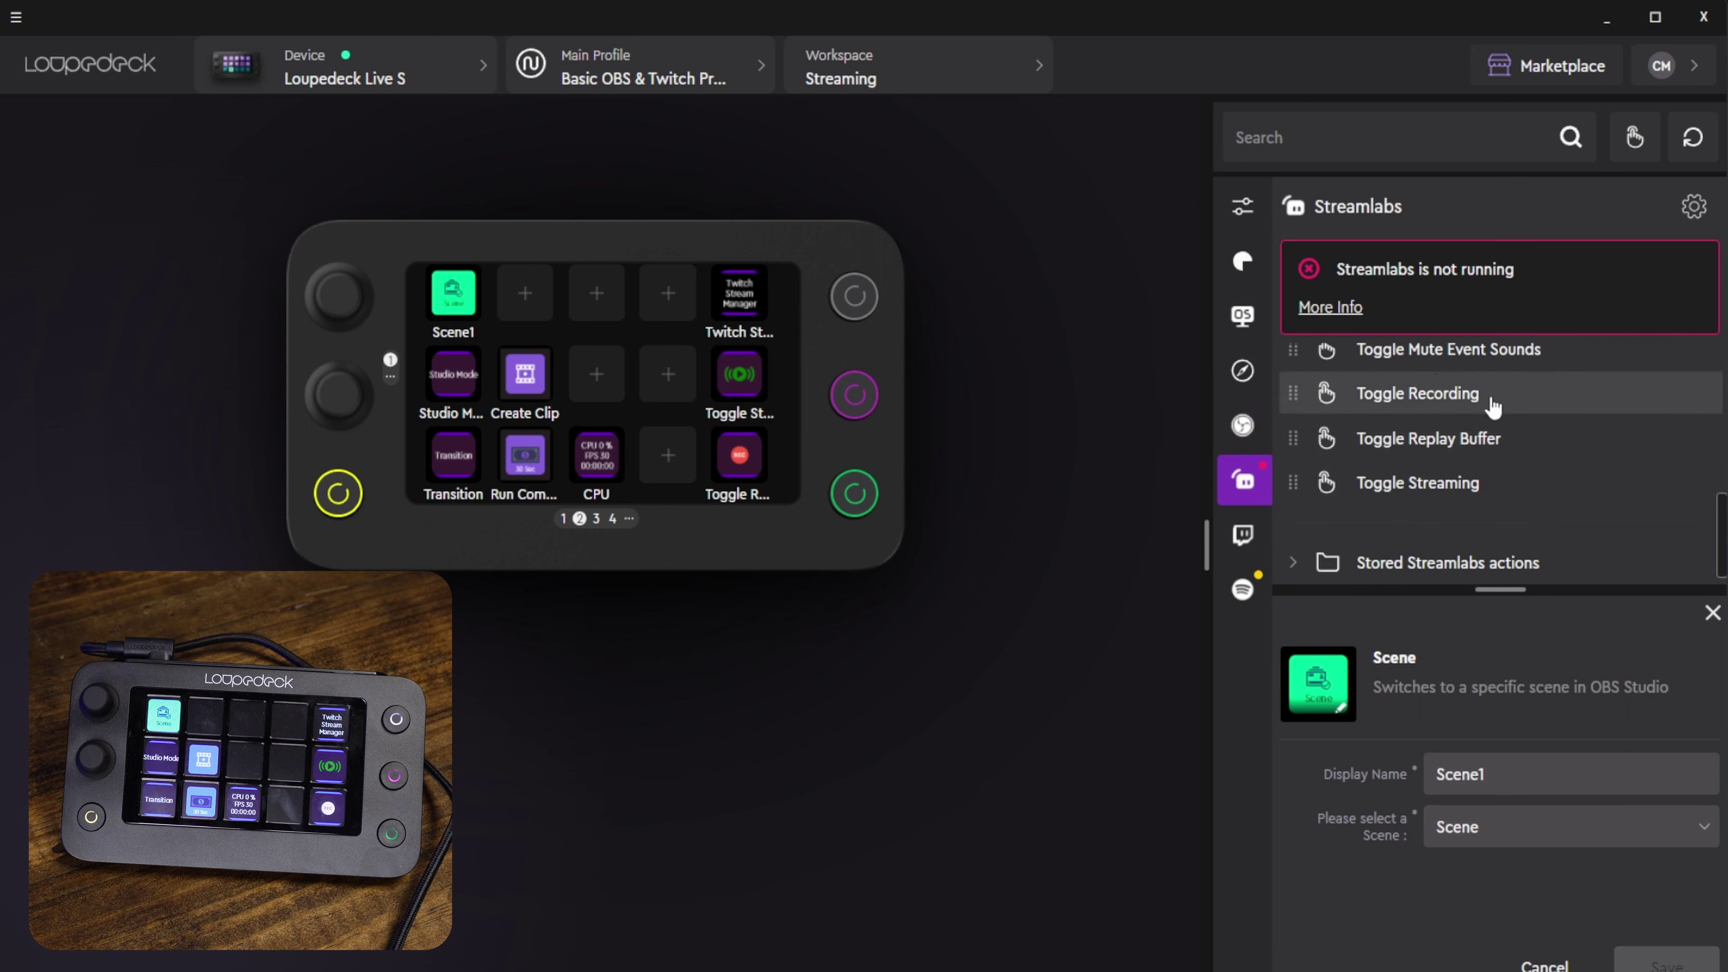
scroll(1449, 418, "down", 1)
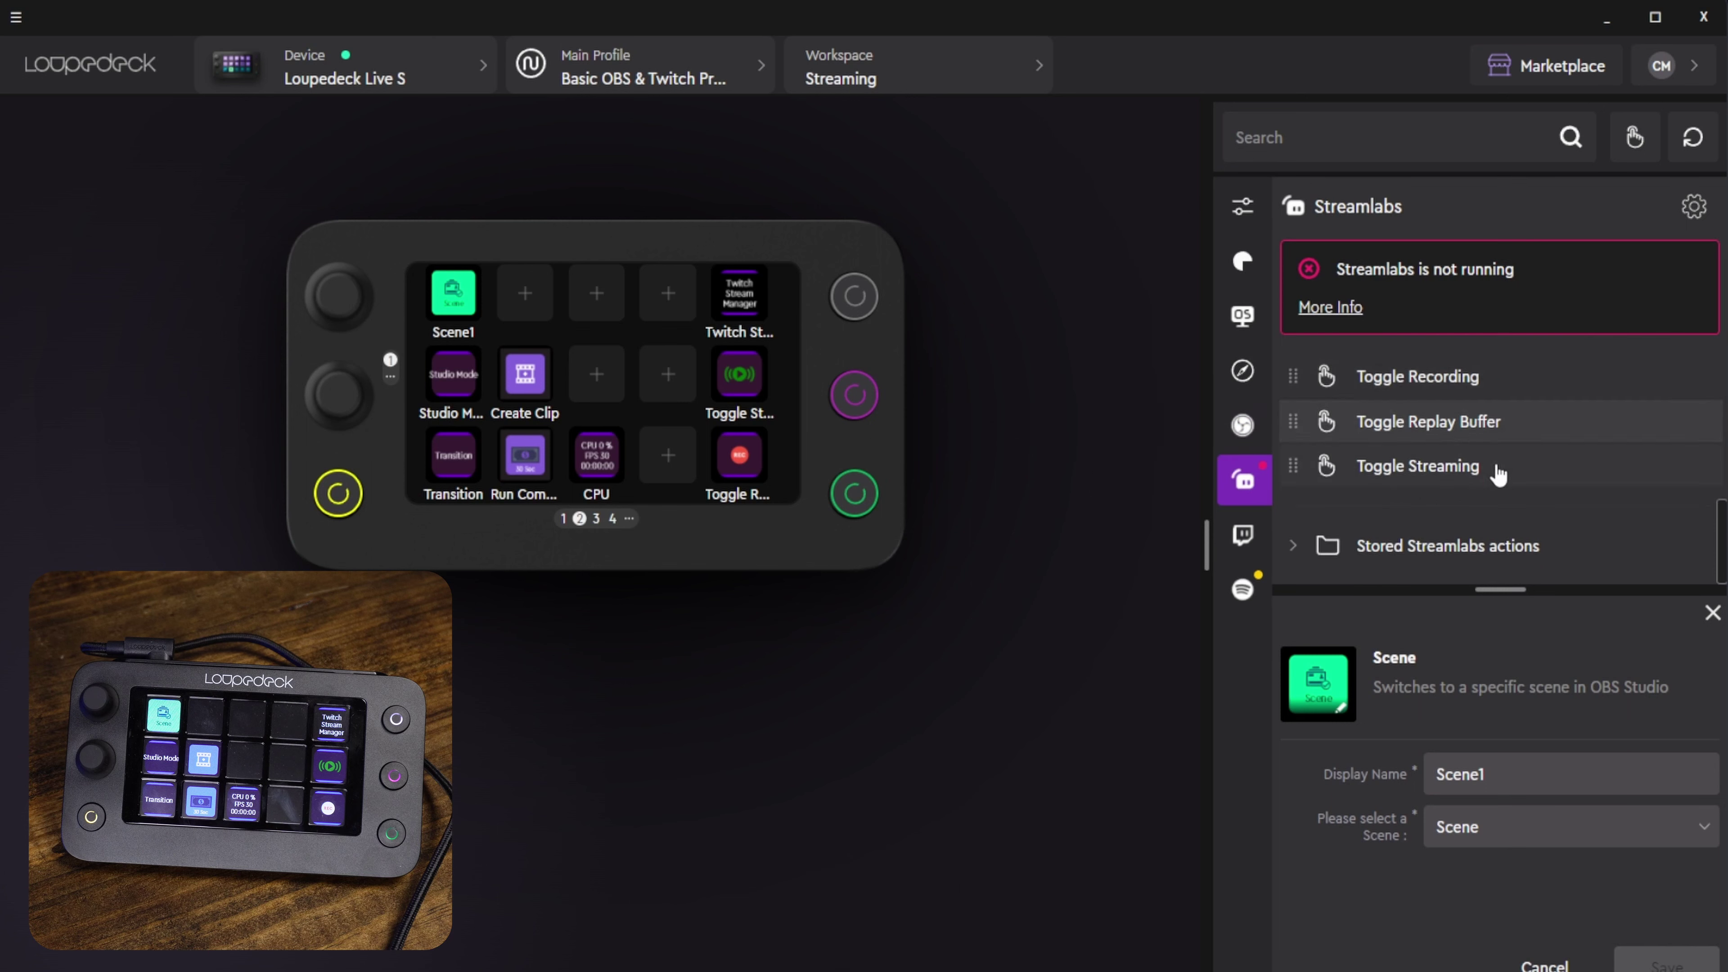
scroll(1489, 476, "up", 3)
scroll(1490, 479, "down", 3)
left_click(1306, 545)
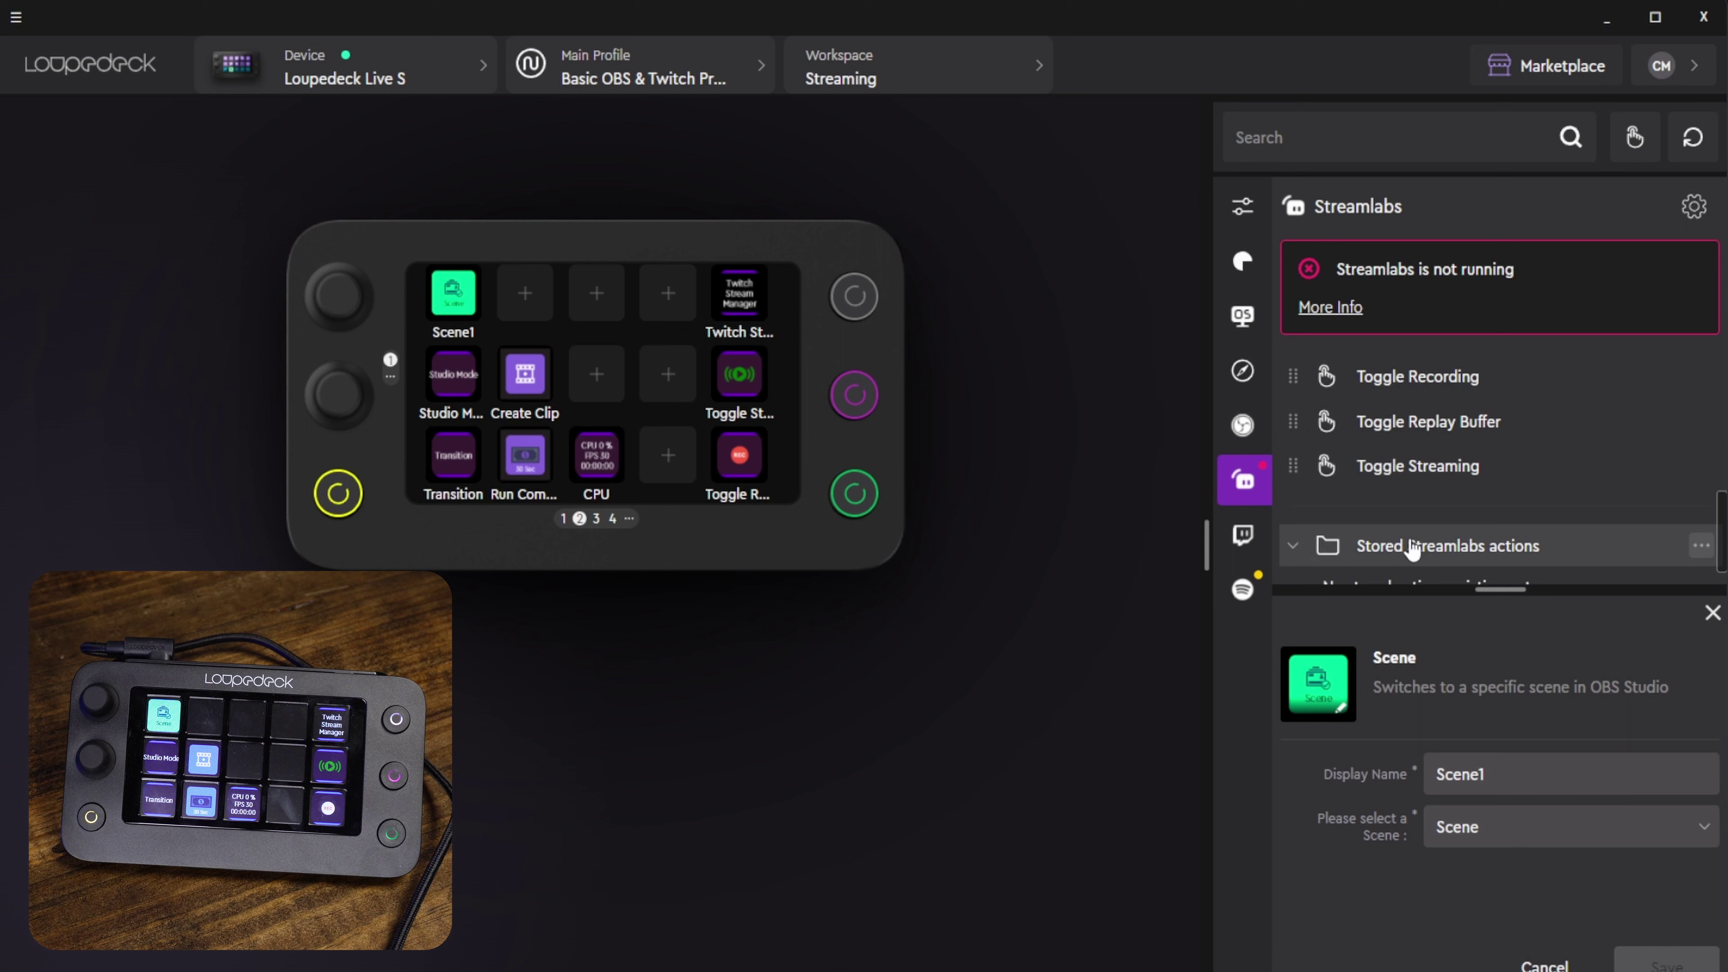
Review the Twitch actions and switch the pad to touch page 3
left_click(1244, 534)
scroll(1531, 332, "down", 4)
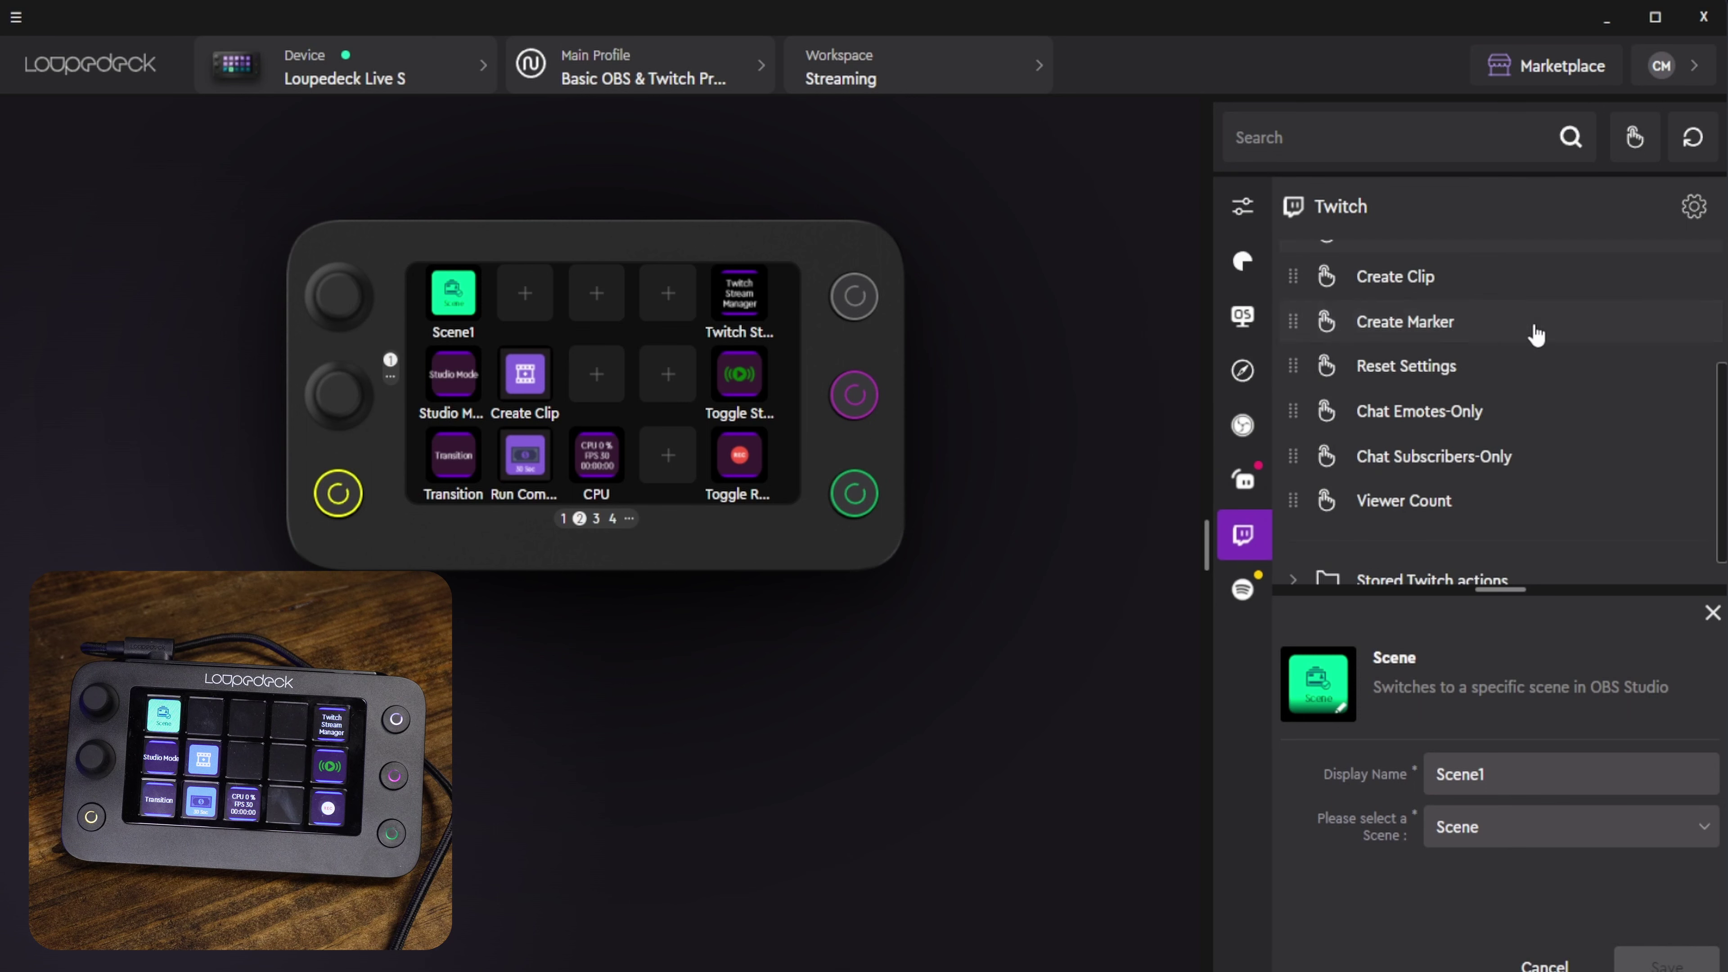
scroll(1500, 466, "up", 4)
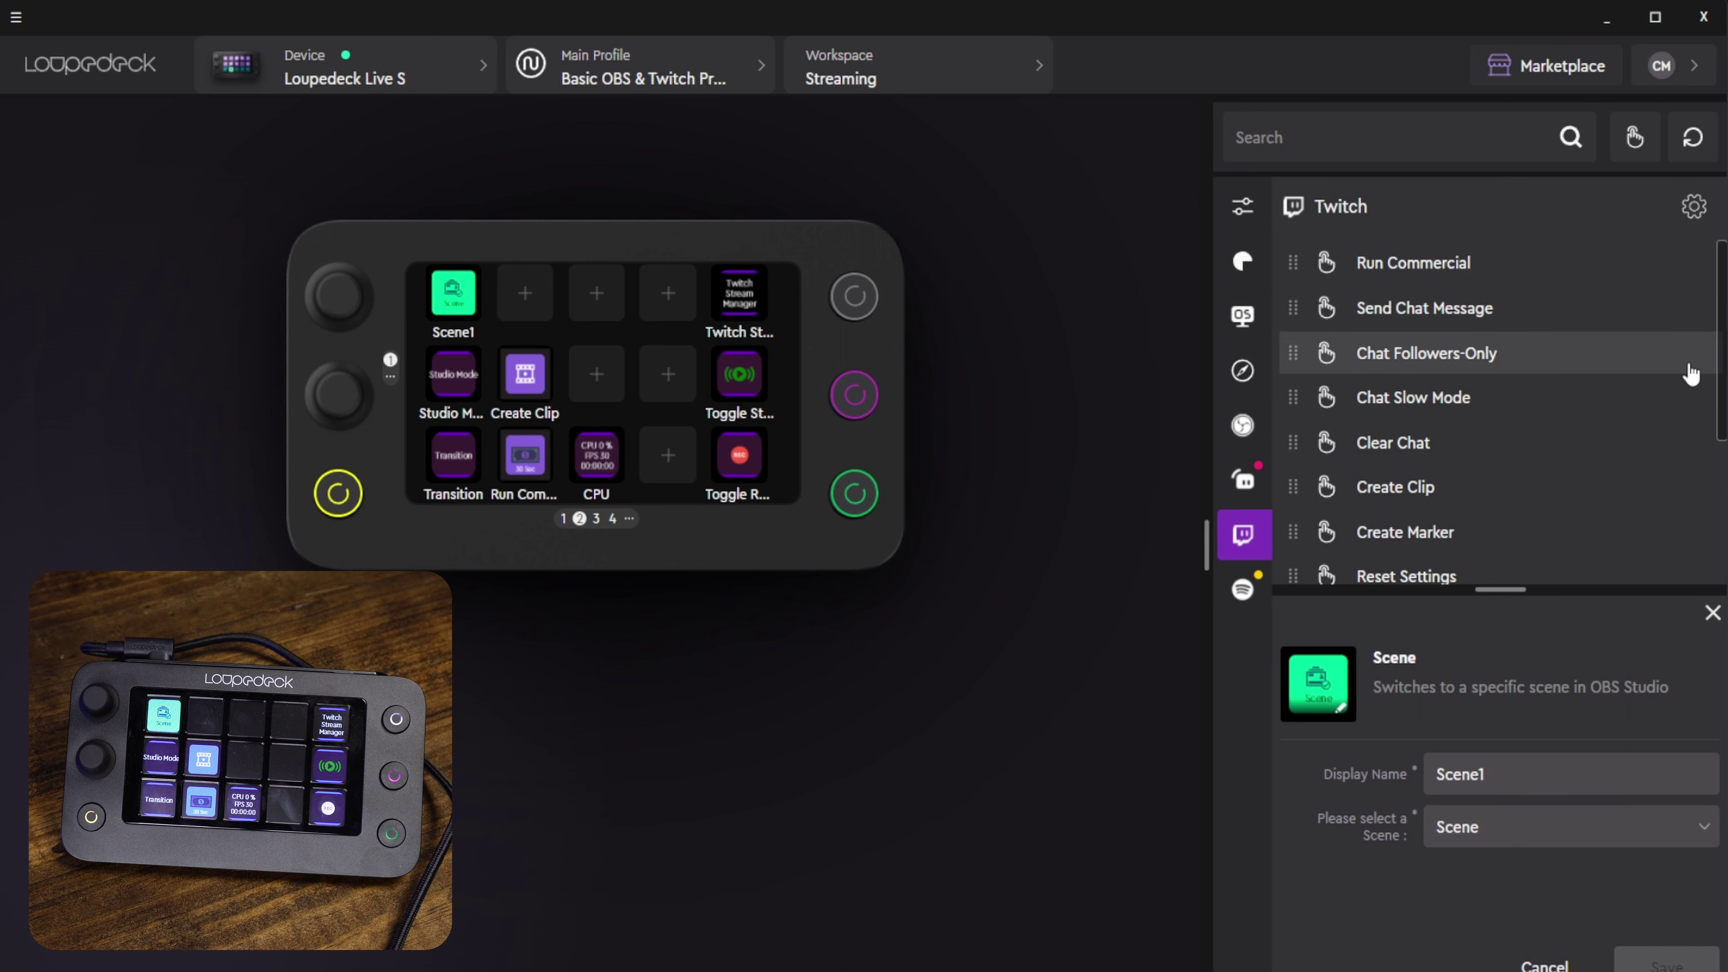
left_click(853, 401)
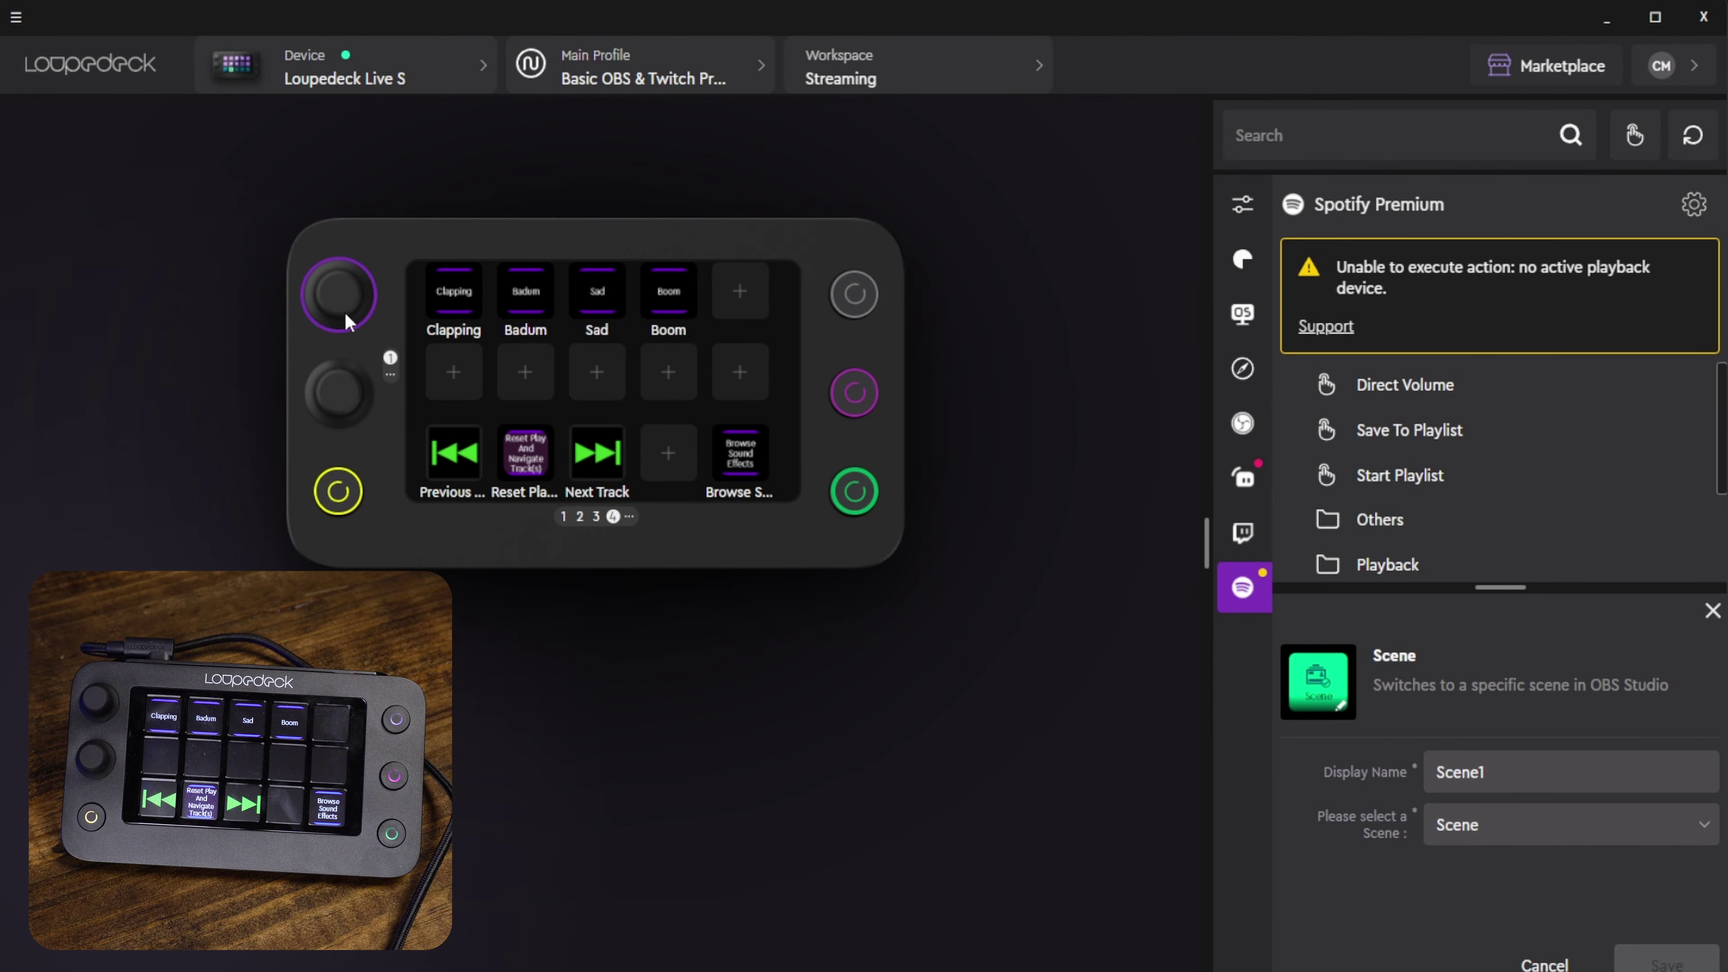
Remove Scene1, Spotify Volume and Toggle Mute from the two left dials, then show OBS Studio actions
left_click(370, 303)
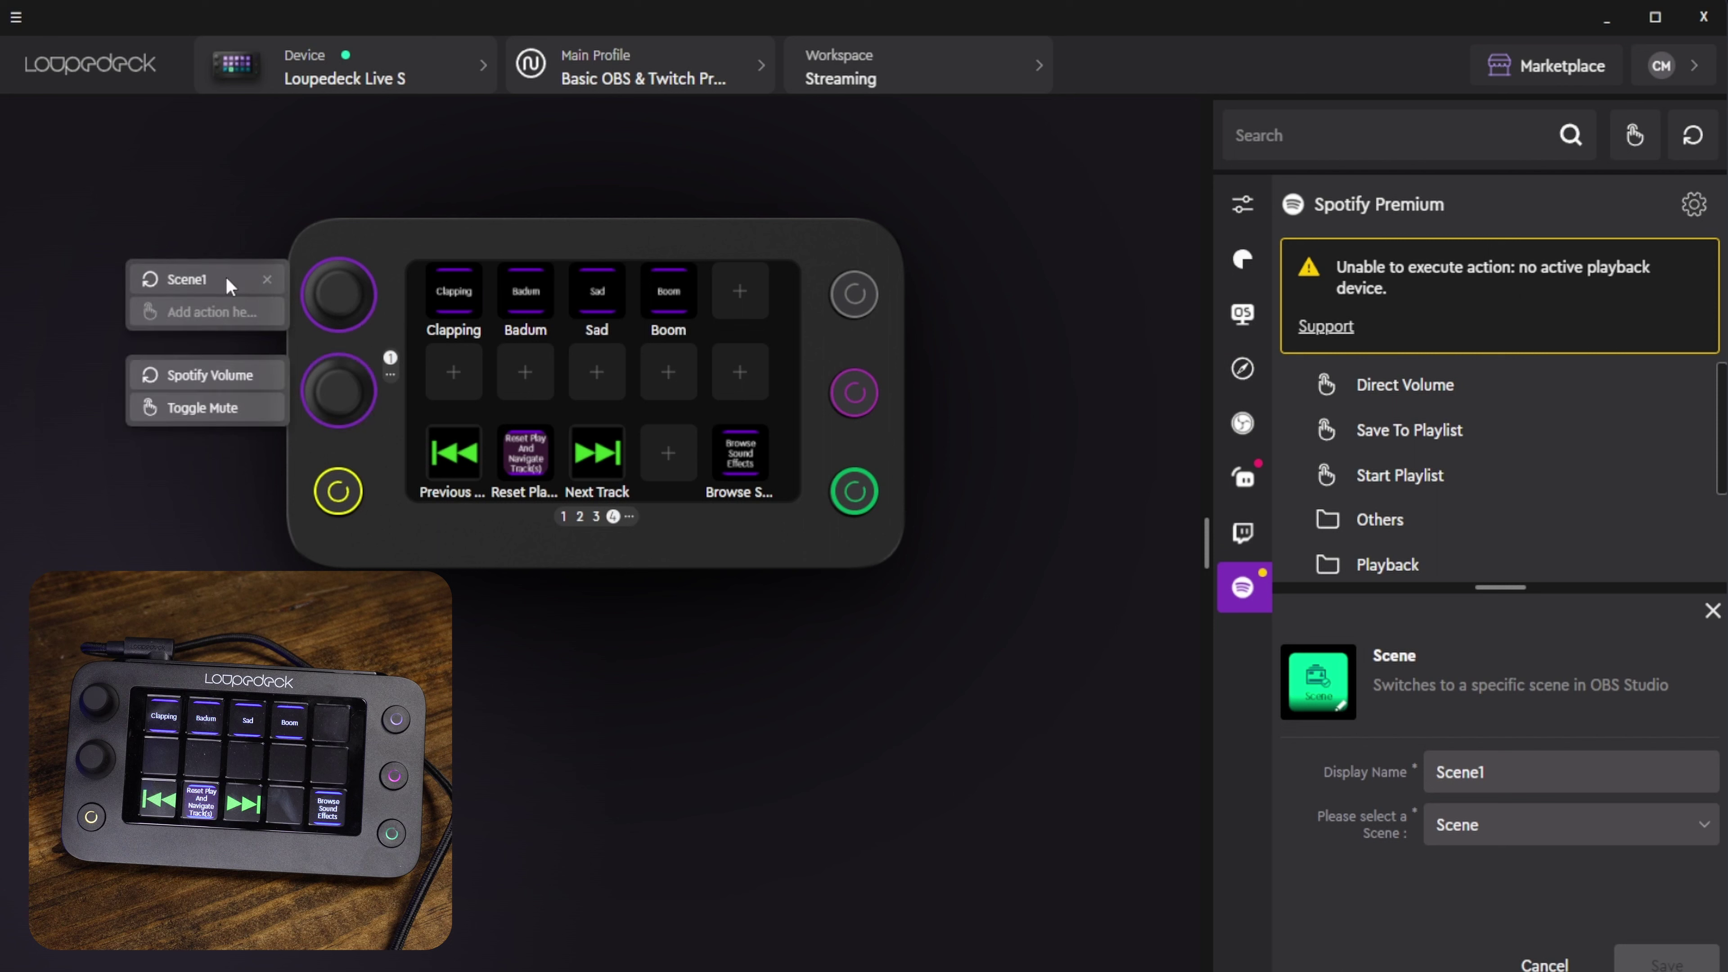
left_click(267, 281)
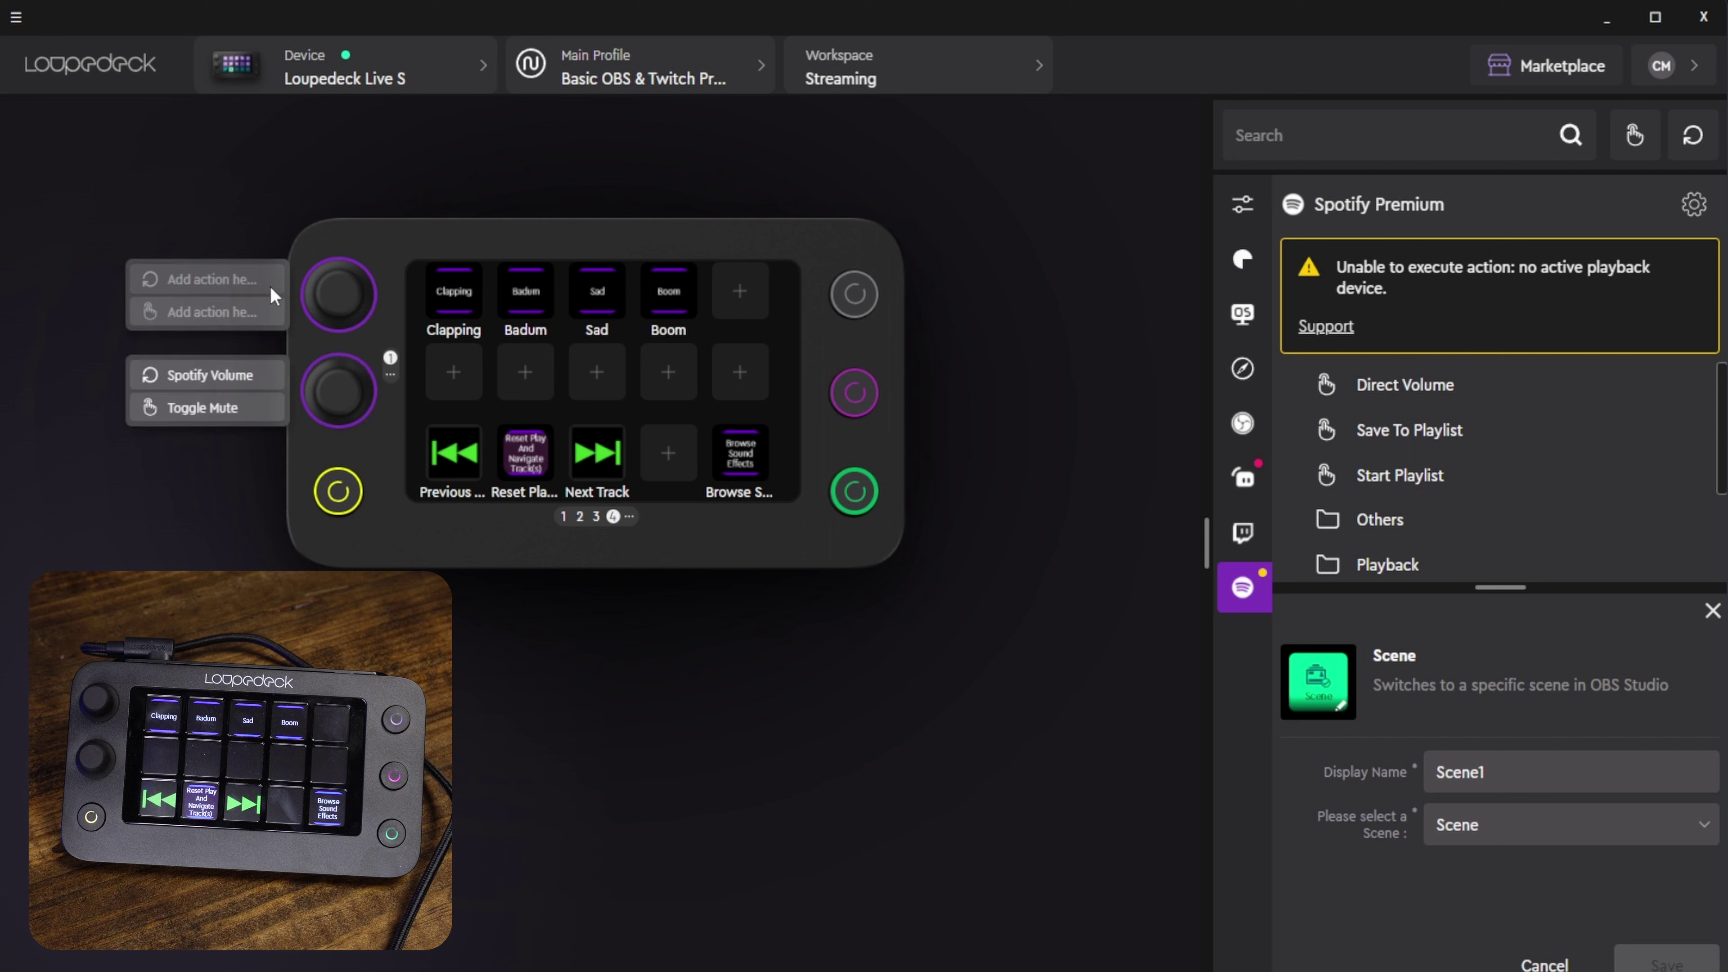
left_click(268, 373)
left_click(268, 407)
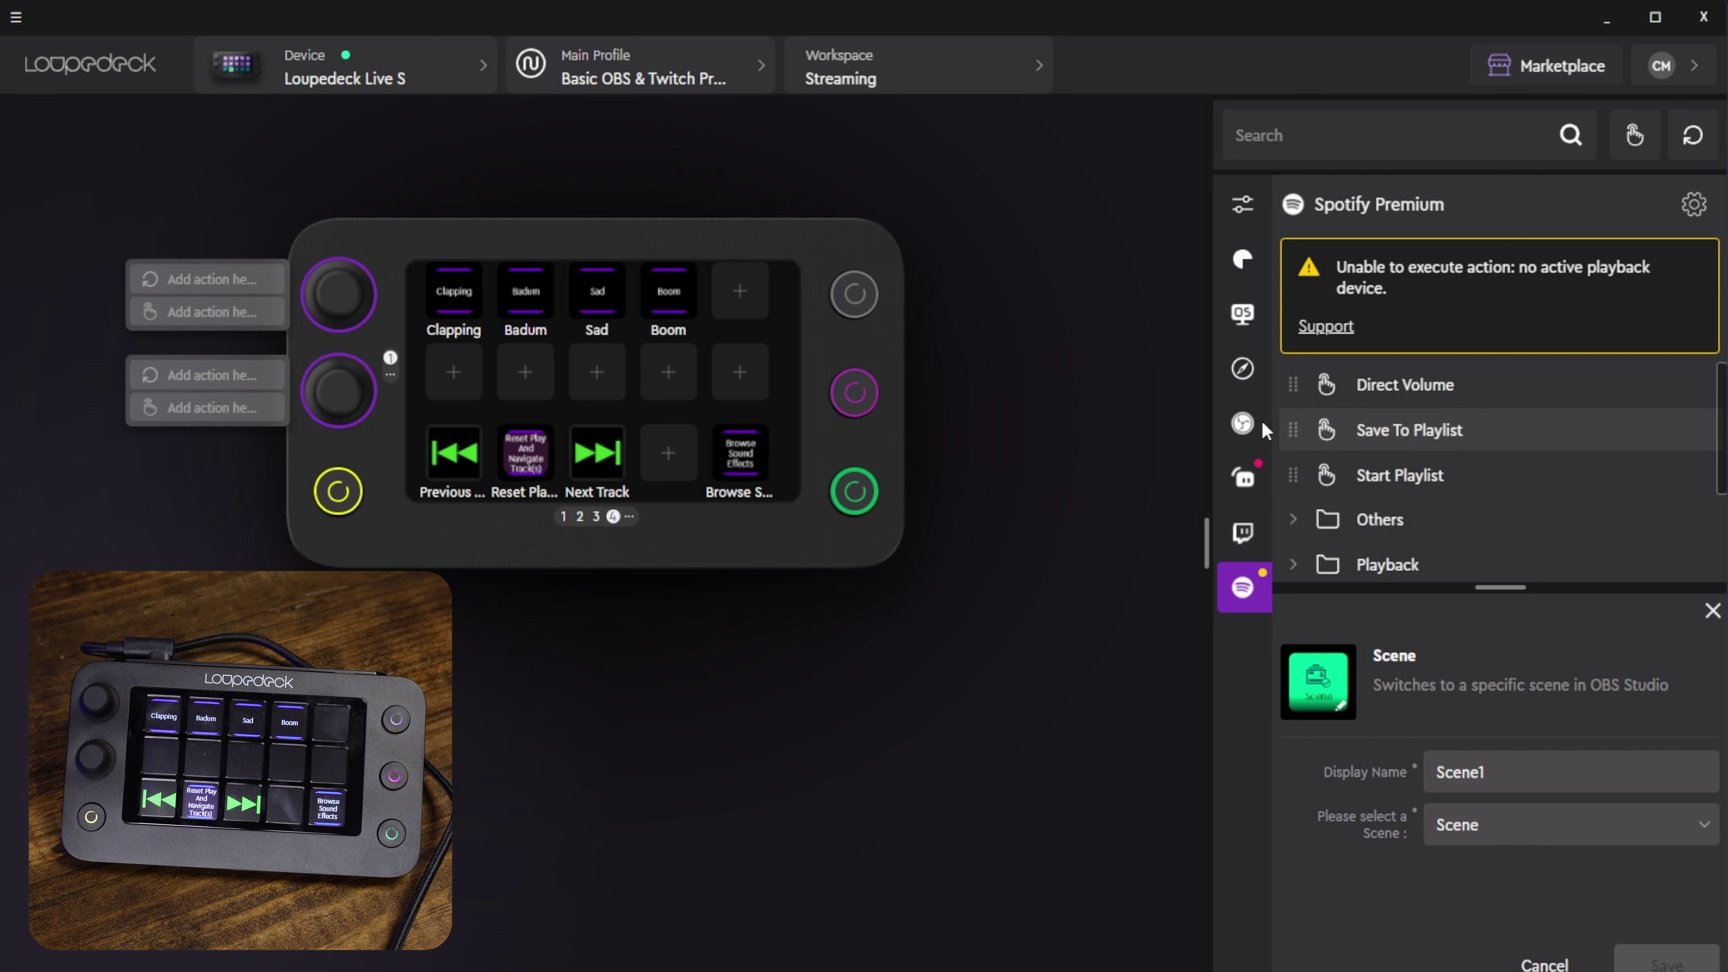
left_click(1242, 422)
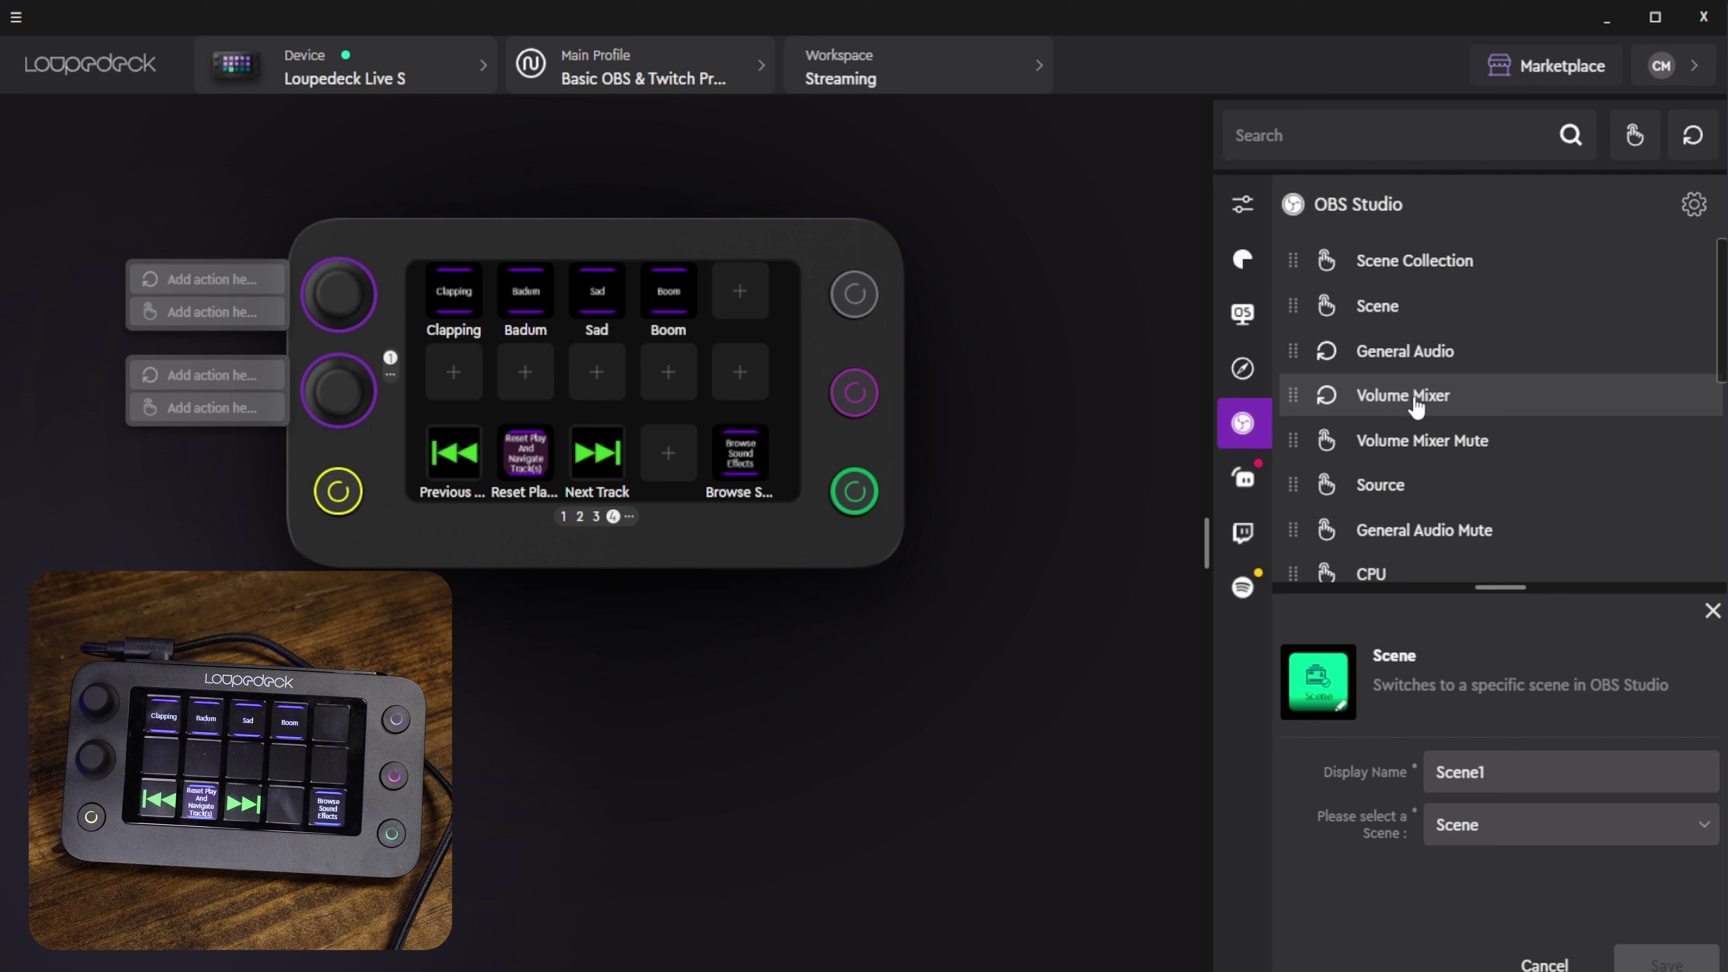
Assign OBS General Audio to the top-left dial, named Mic, controlling the Mic/Aux device
left_click(1407, 366)
left_click_drag(1407, 366, 171, 279)
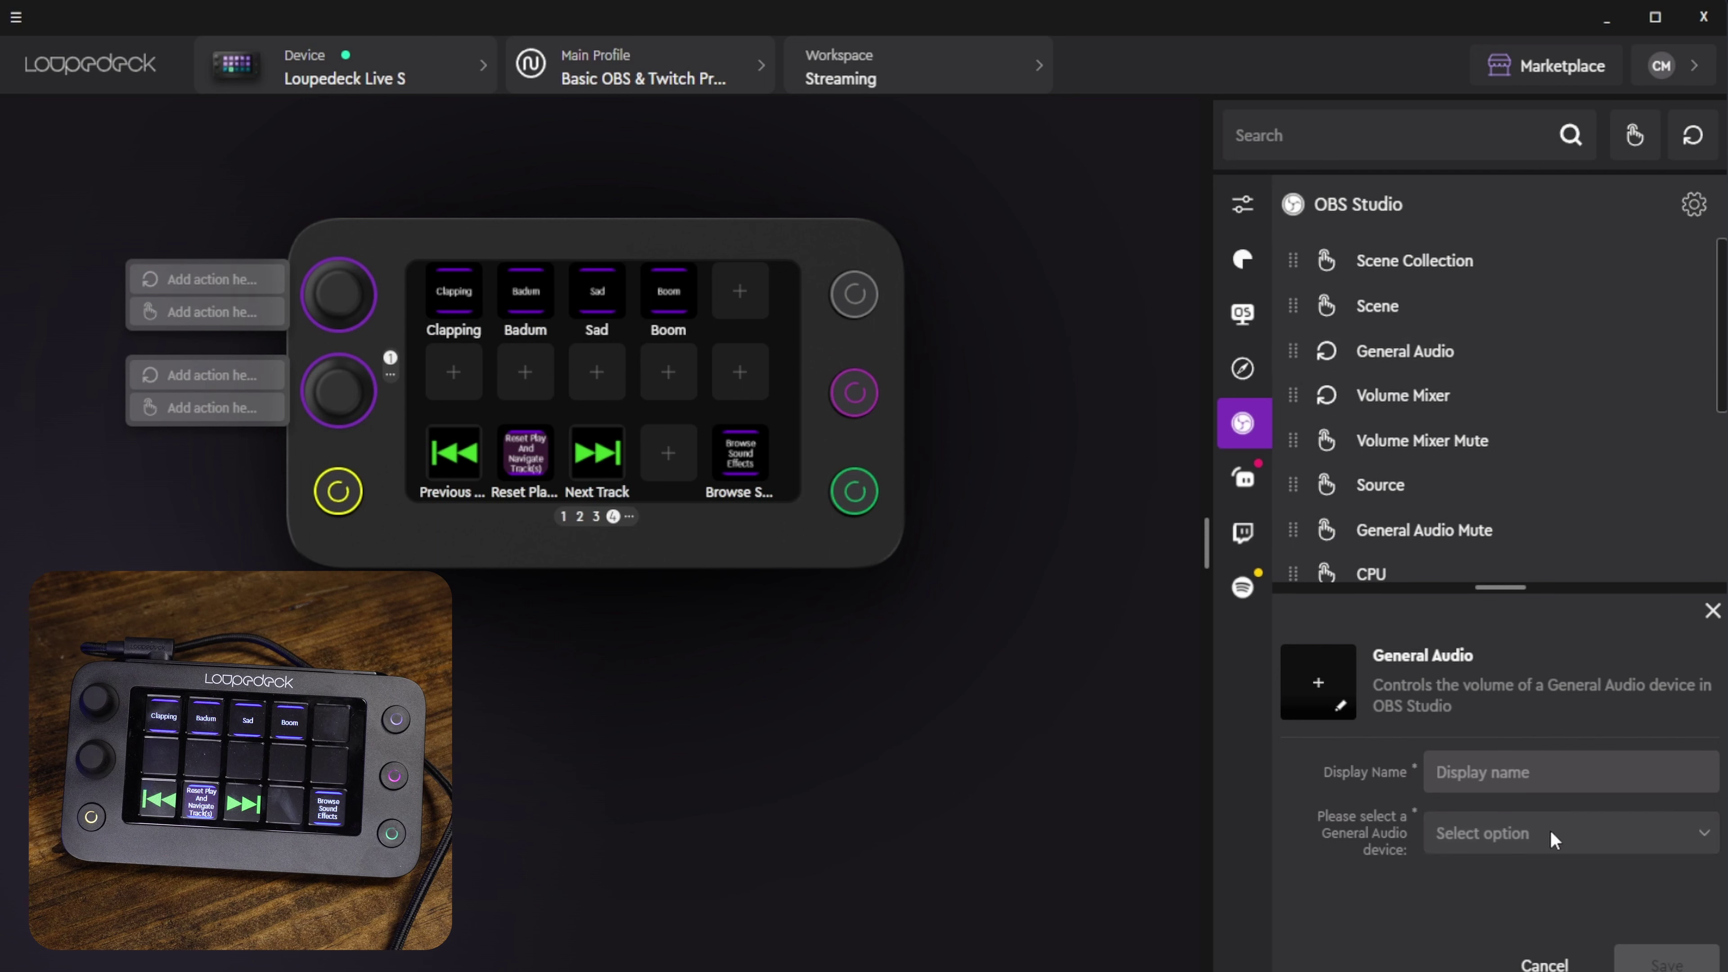
type("Mic")
left_click(1537, 833)
left_click(1521, 908)
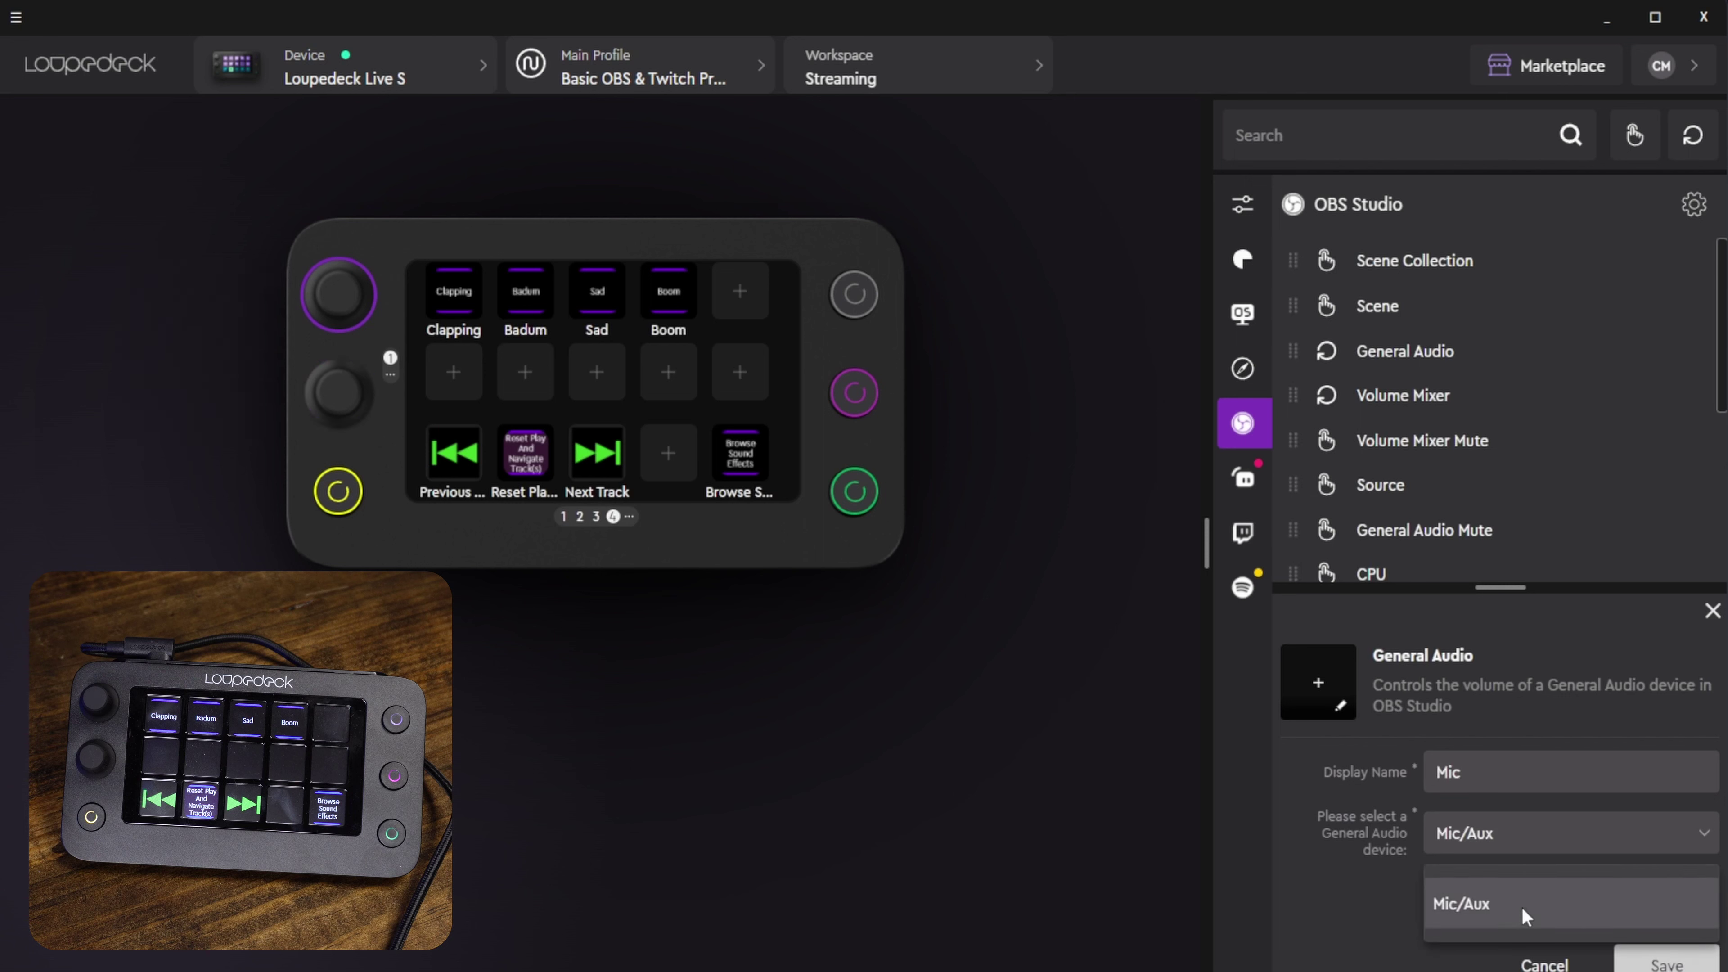
left_click(1667, 962)
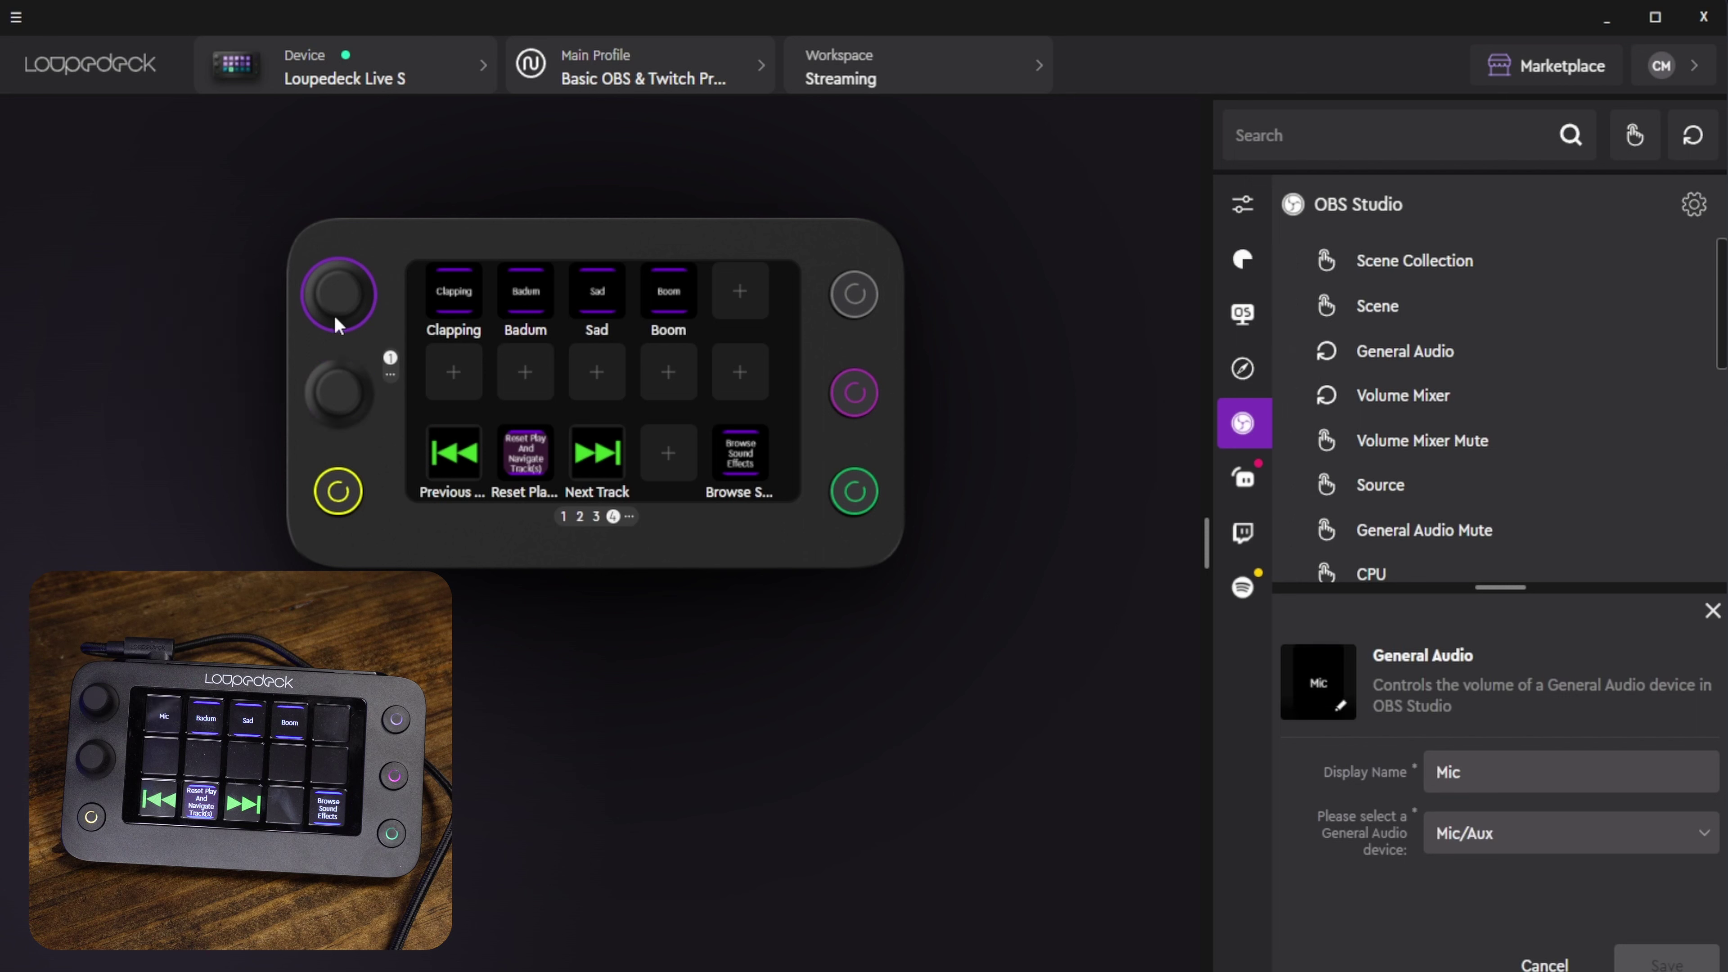
mouse_move(336, 319)
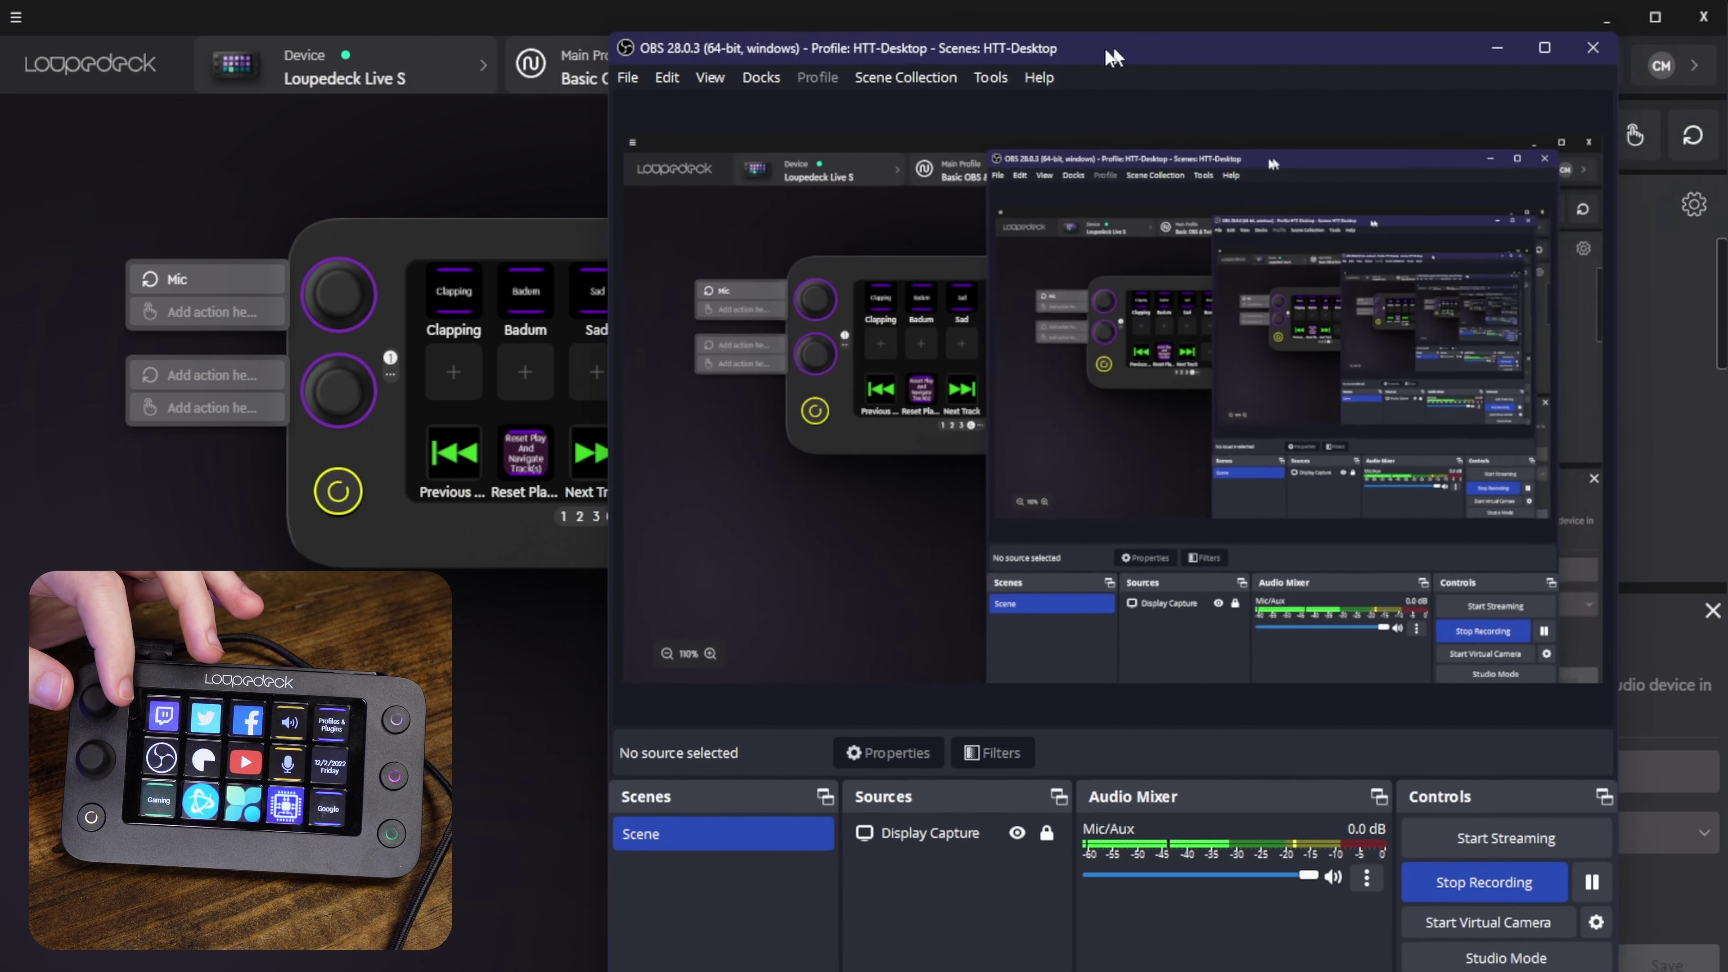
left_click_drag(1113, 57, 864, 23)
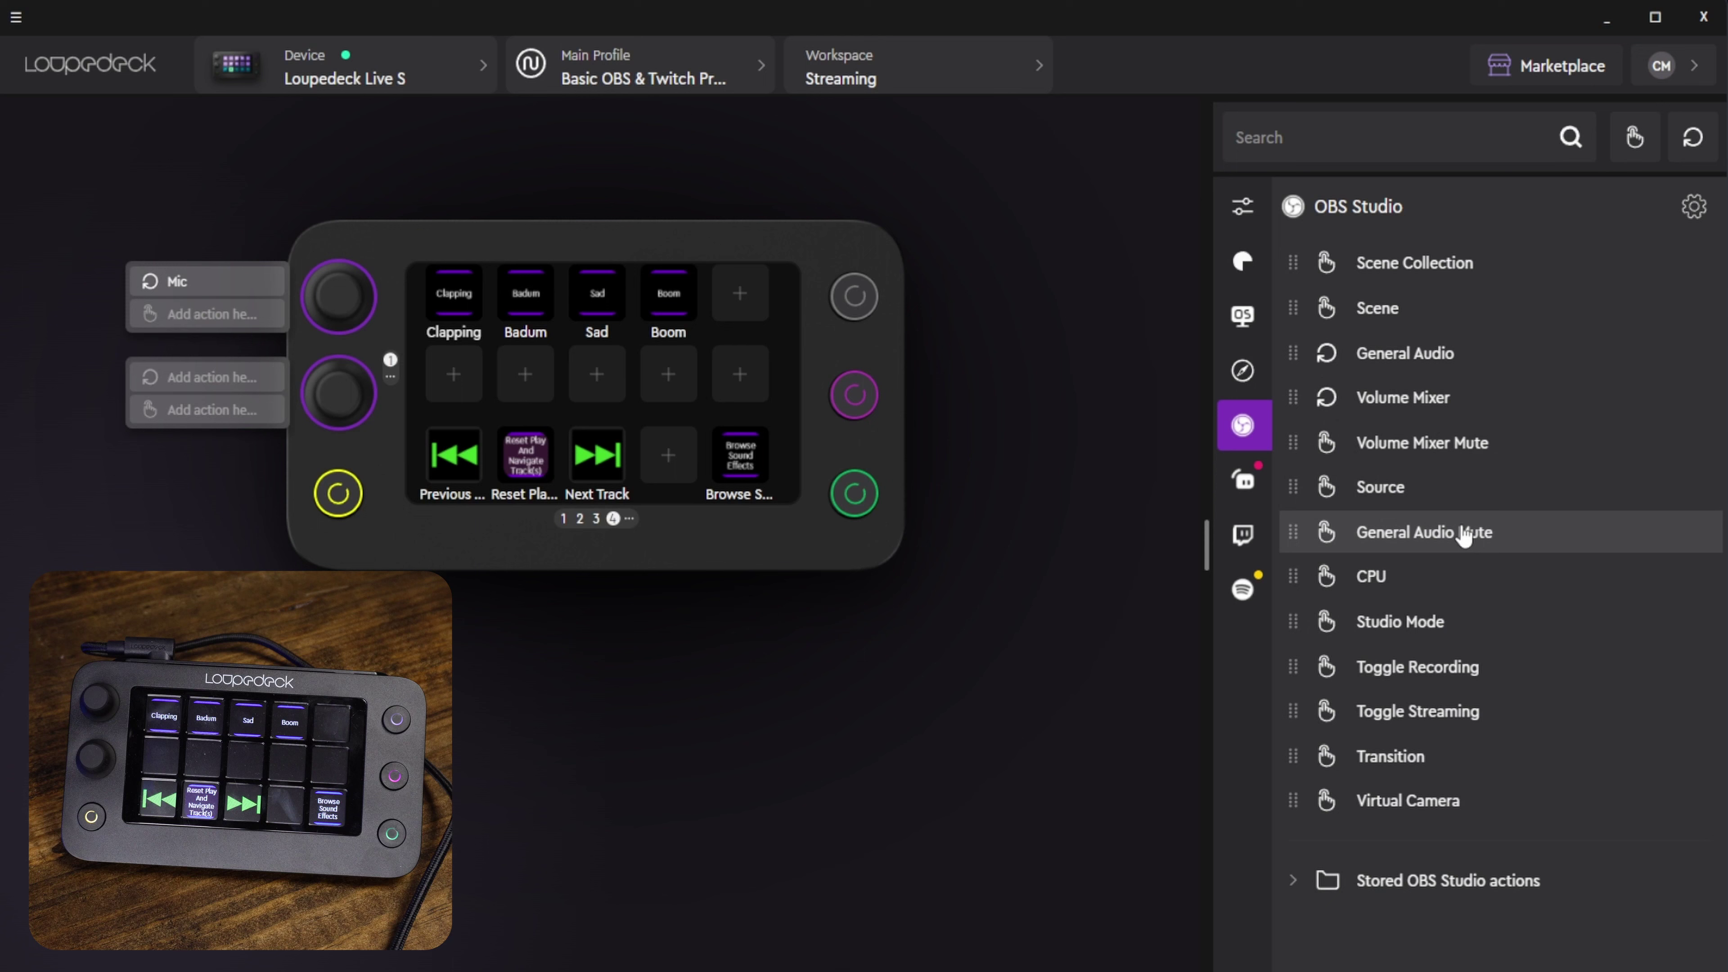
Set the first dial's press to General Audio Mute 'Reset mute mic' on Mic/Aux, then switch to OBS
left_click_drag(1486, 533, 178, 335)
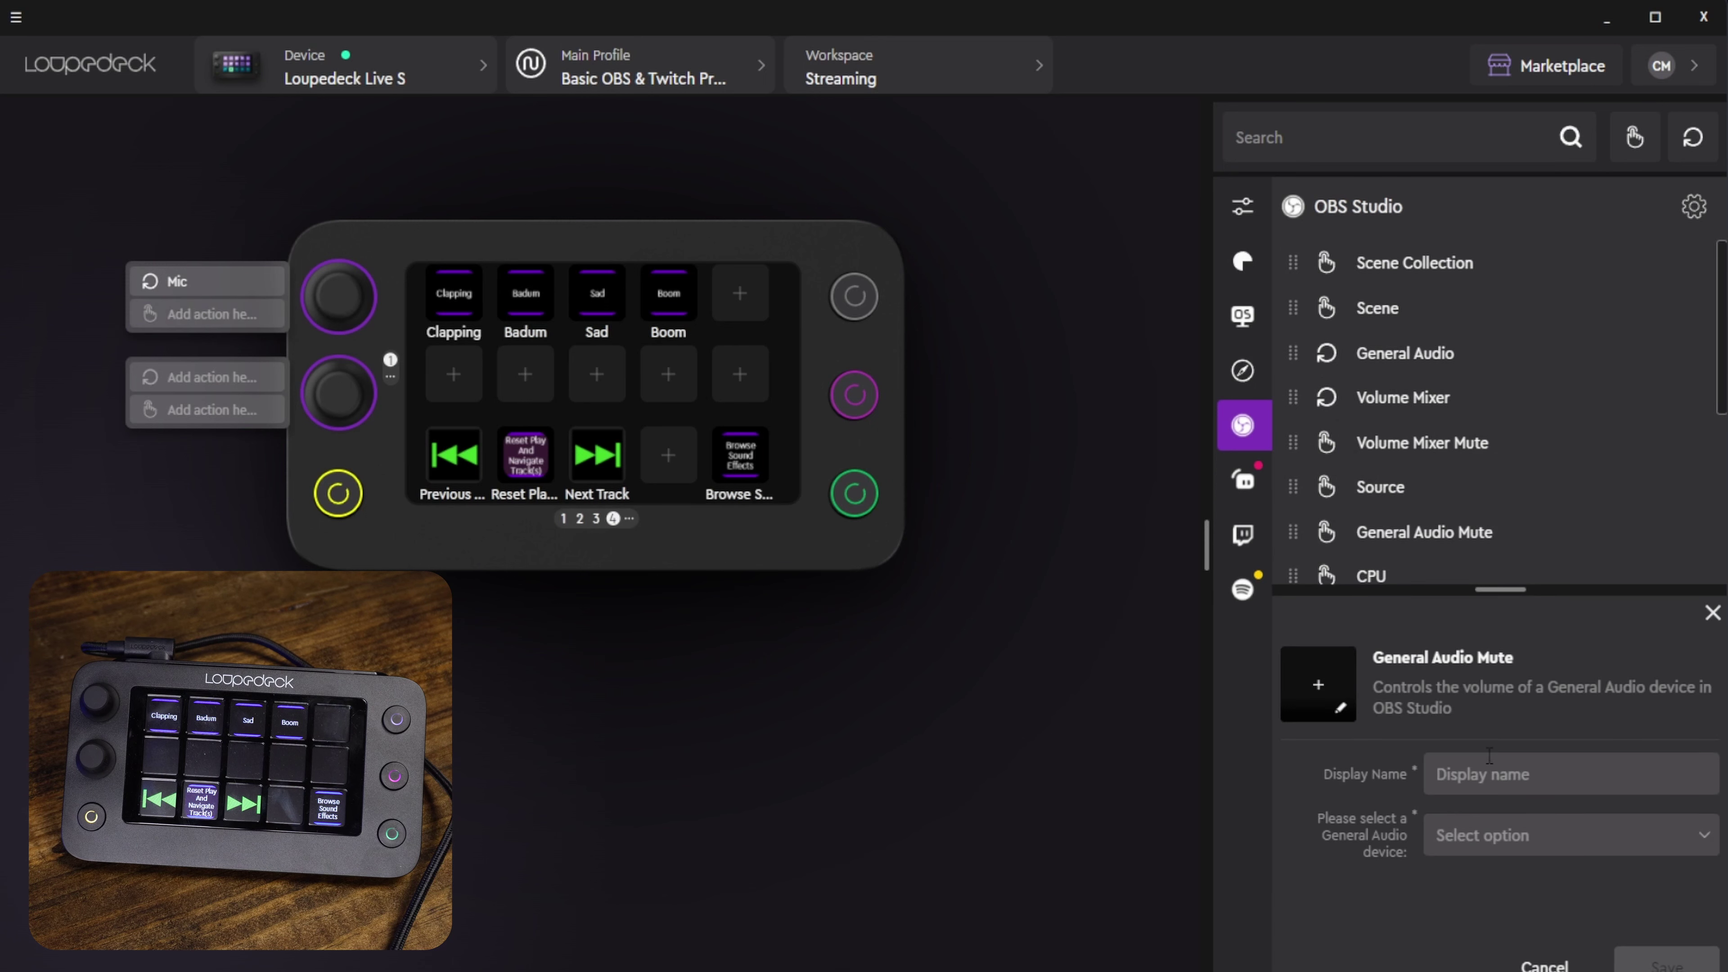
type("mute mic")
left_click(1449, 833)
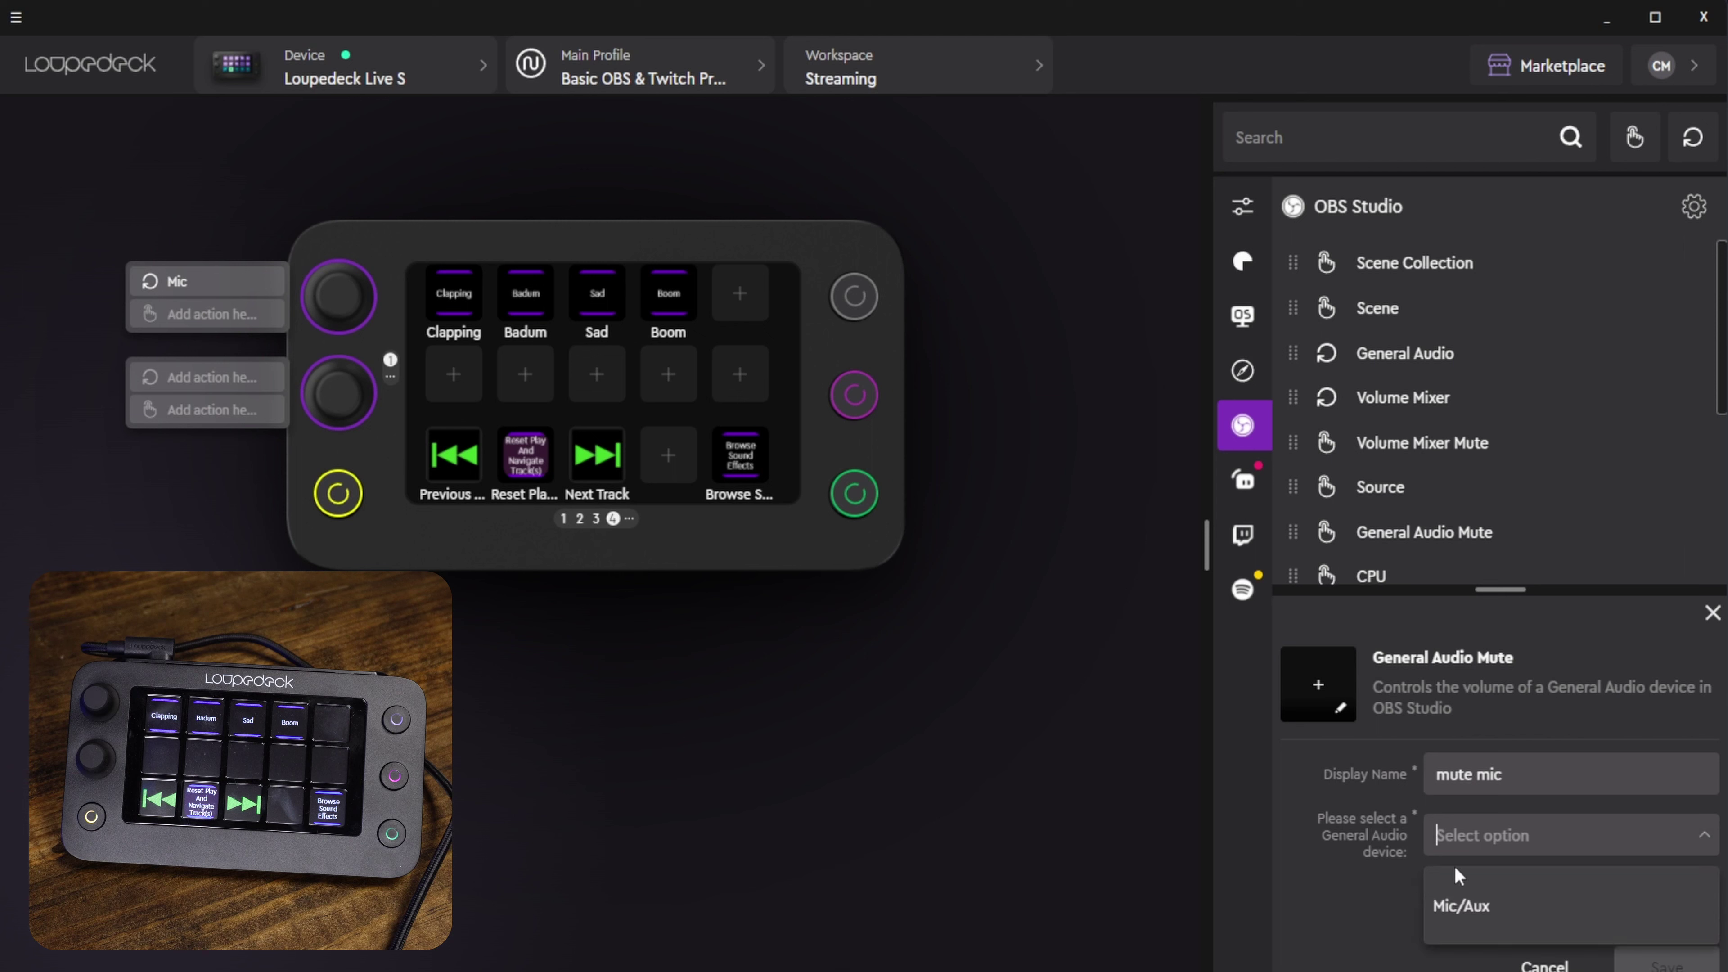
left_click(1497, 909)
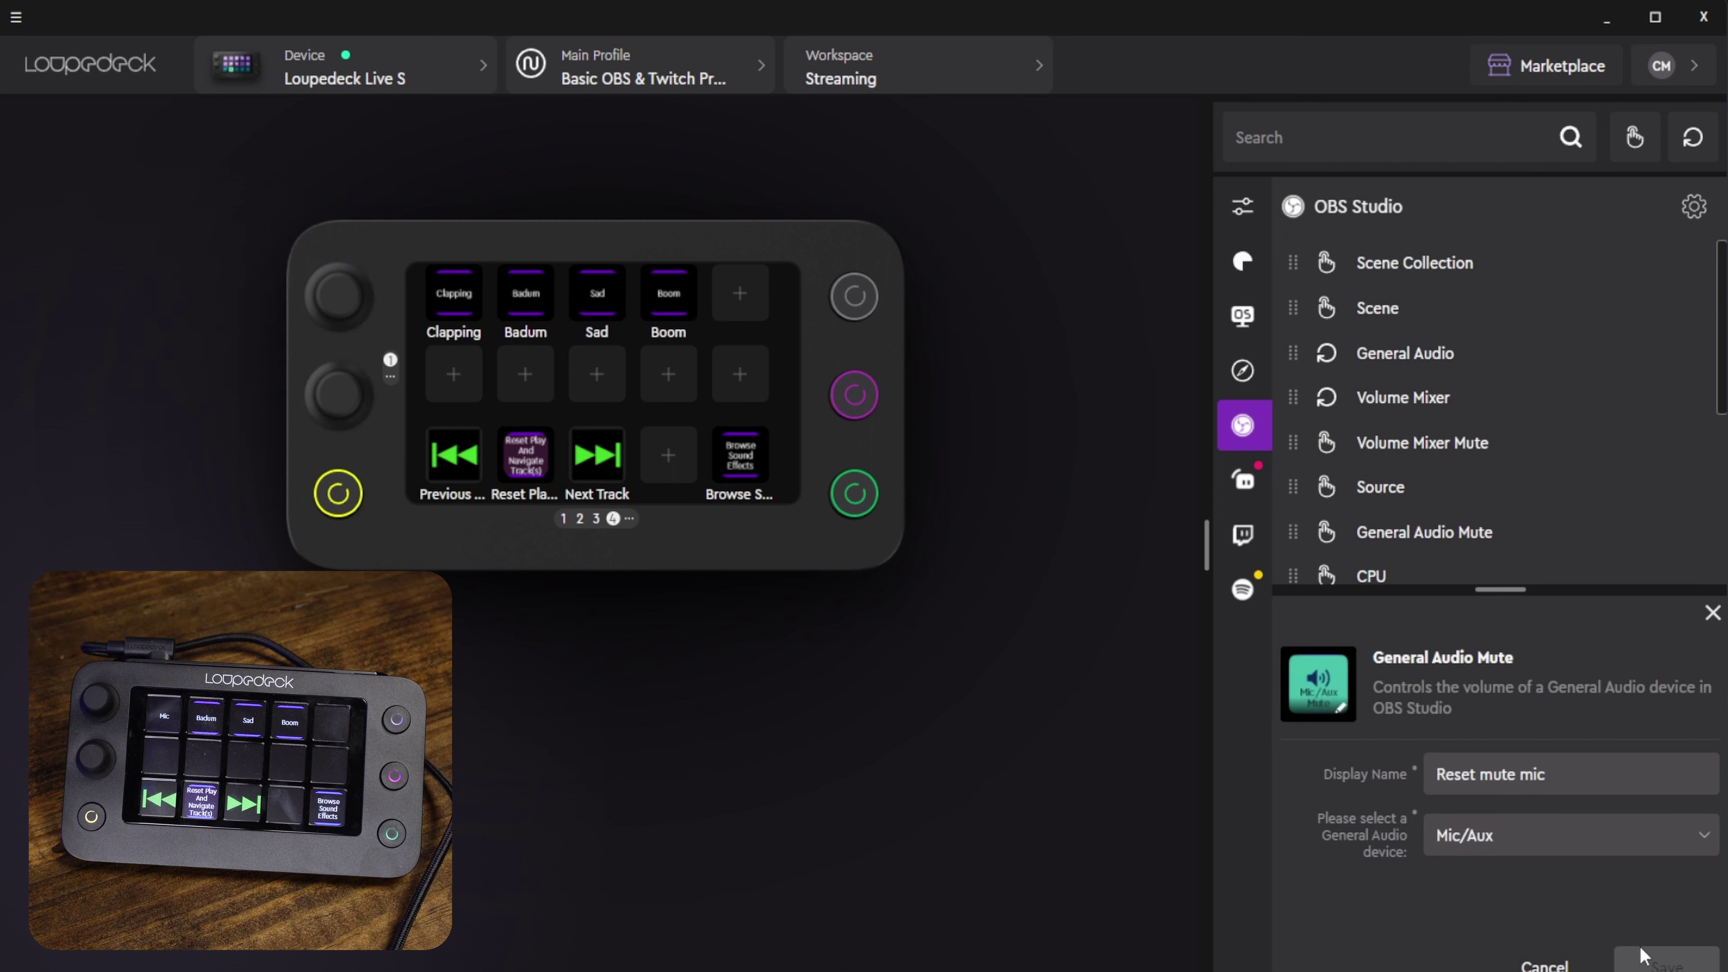
mouse_move(335, 318)
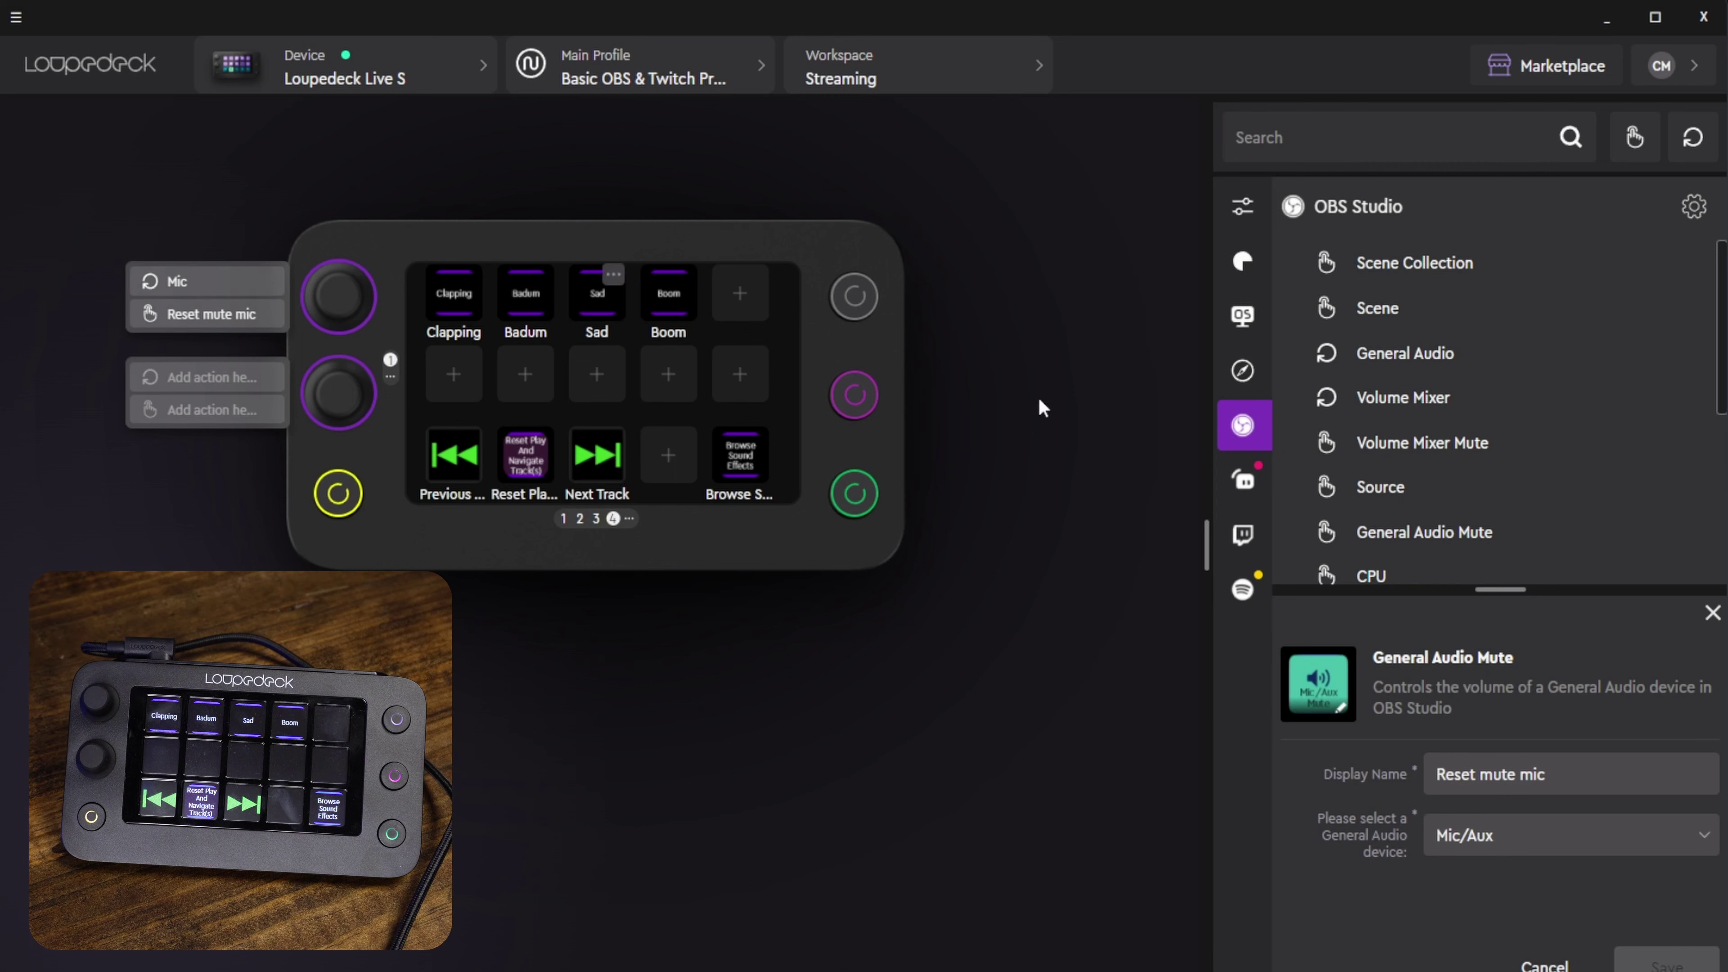
key("alt+Tab")
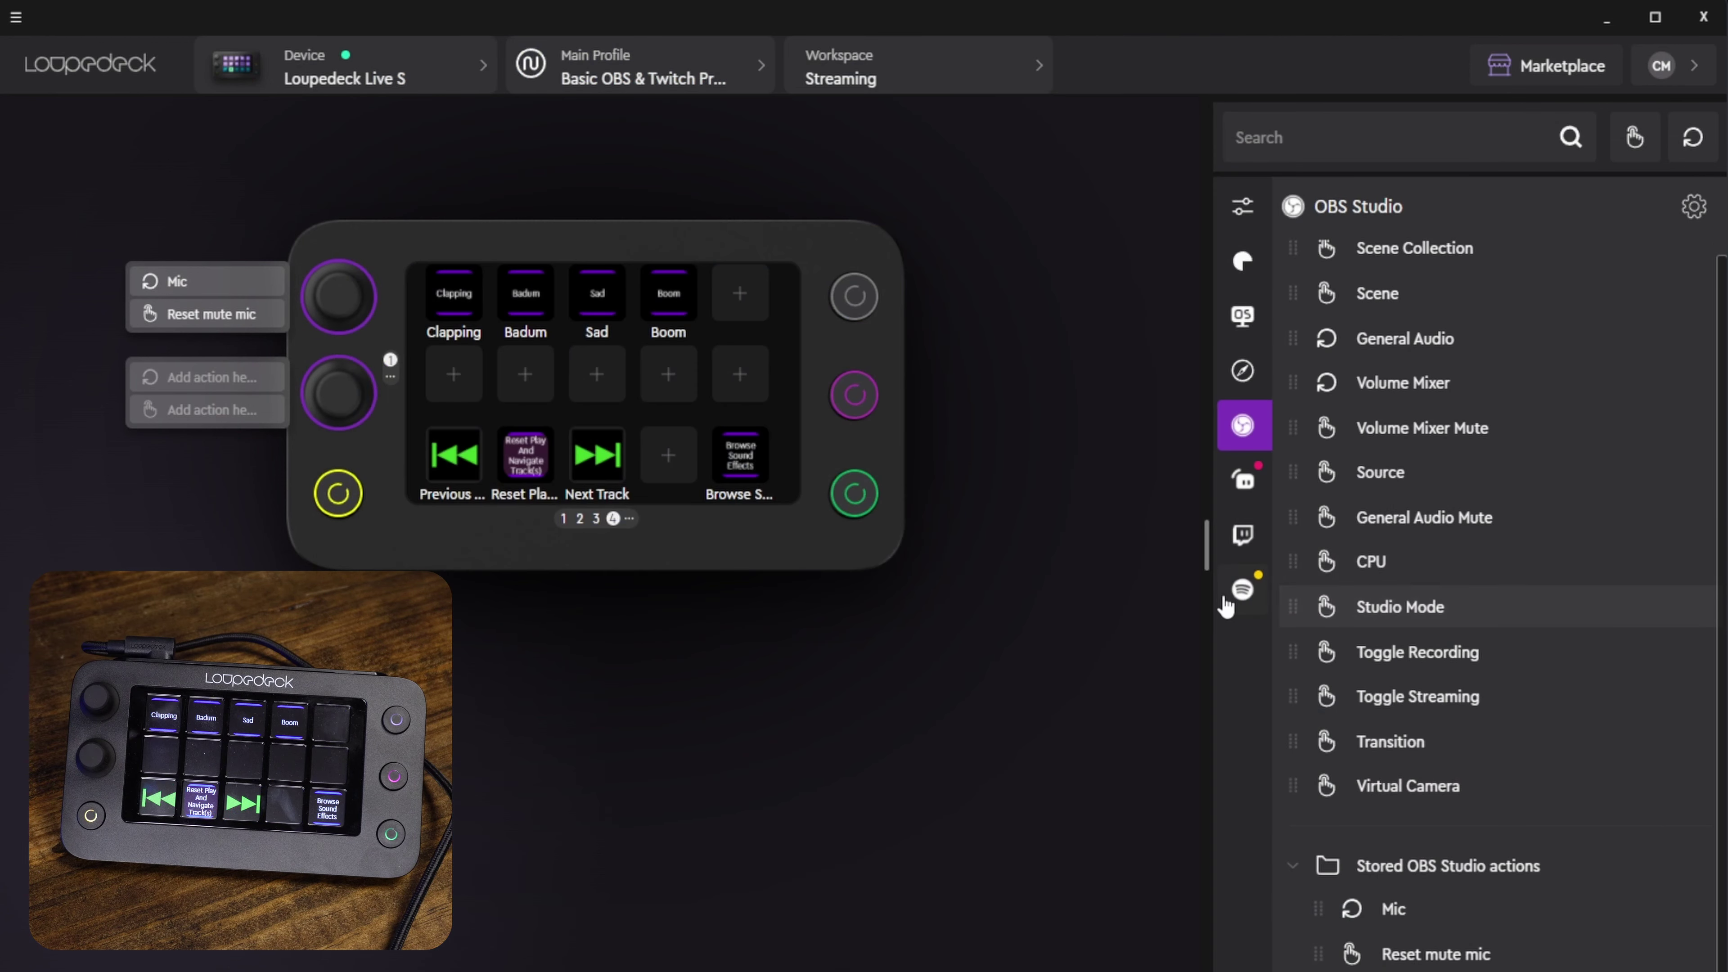
Put Spotify Volume on the second dial's turn and Toggle Mute on its press, then return to page 1
left_click(1243, 590)
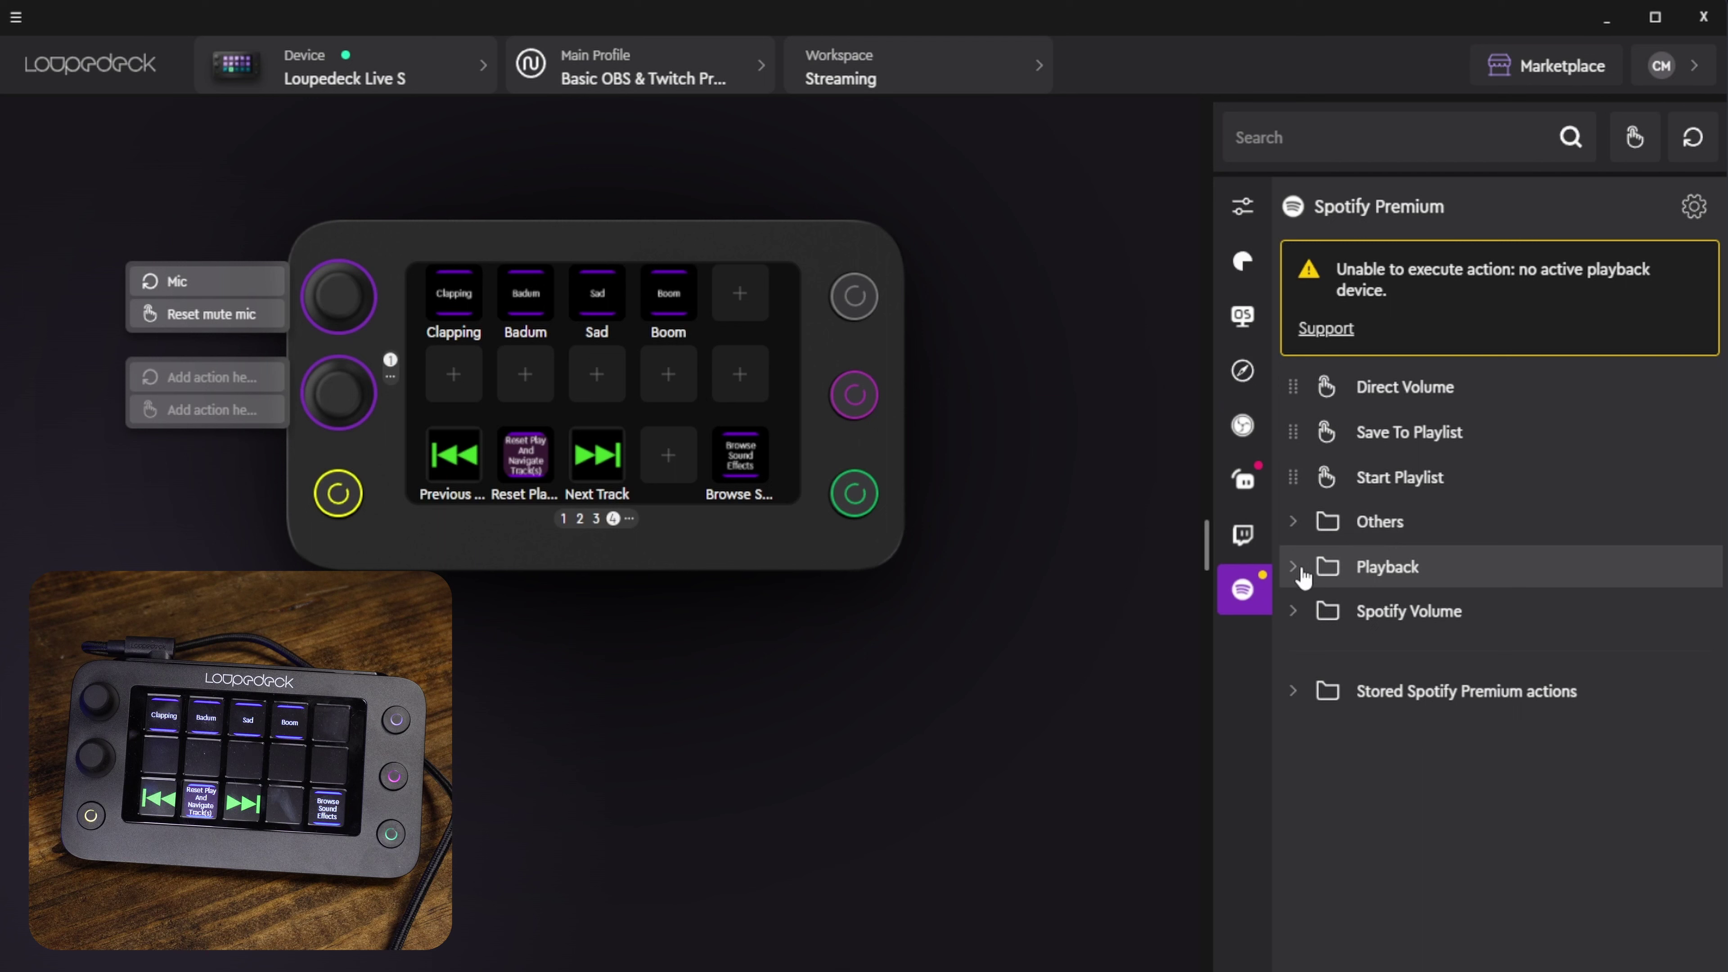
left_click(1295, 612)
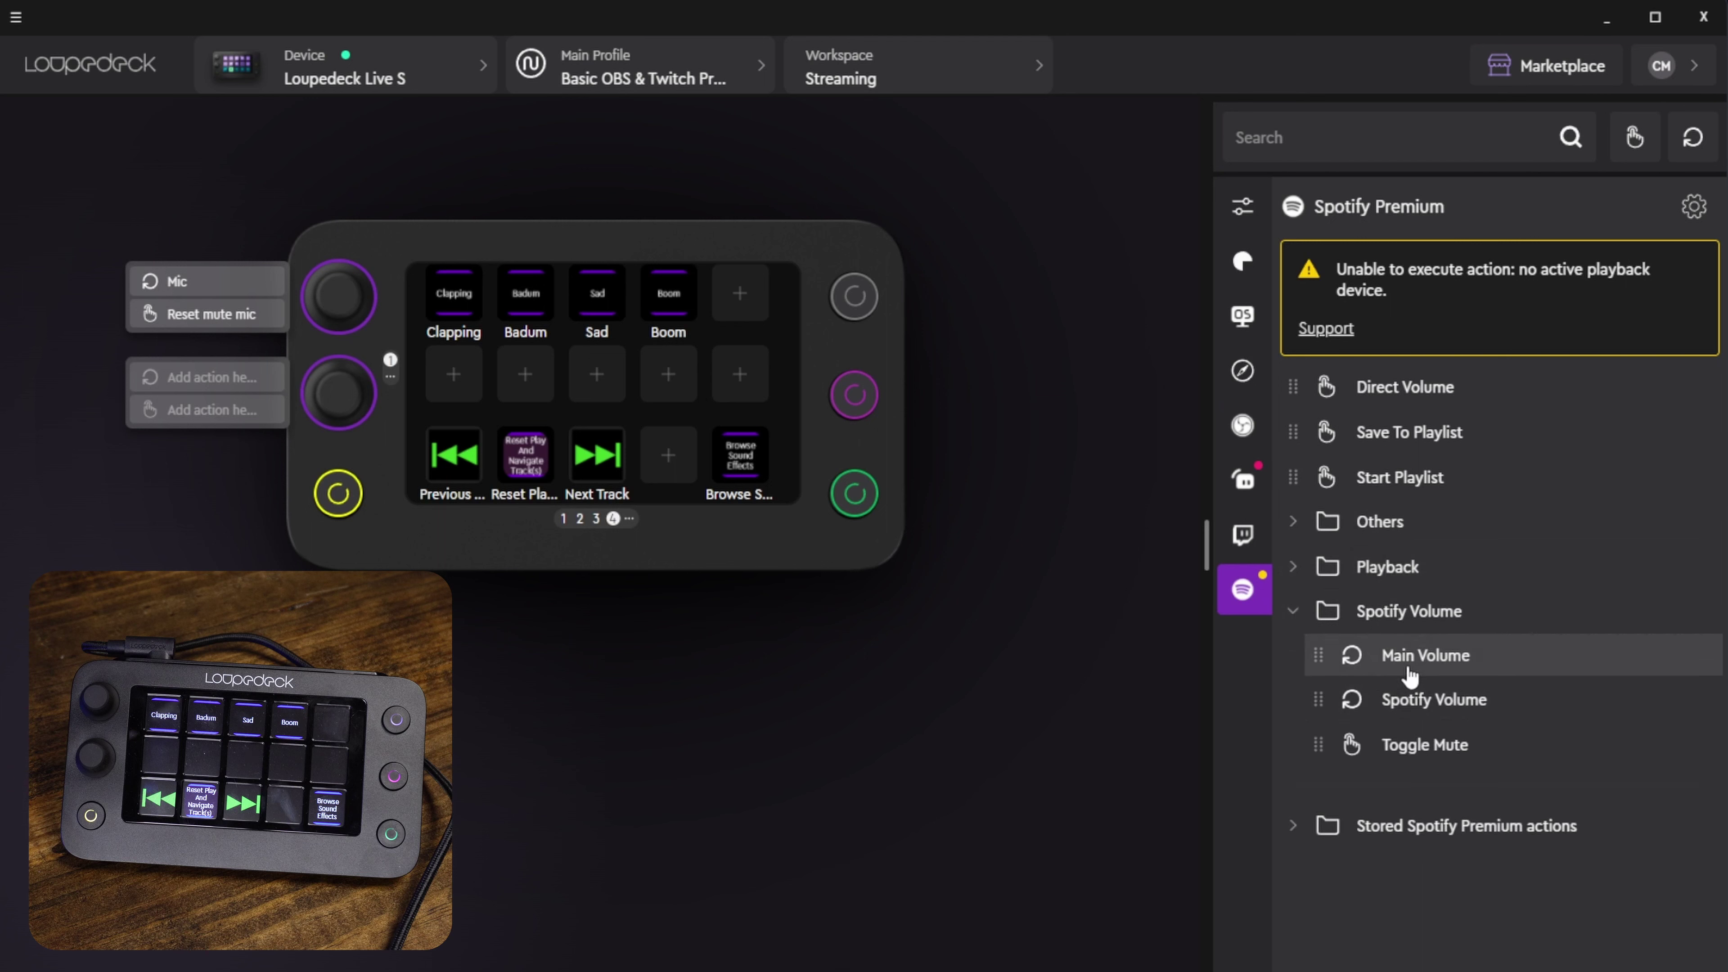
left_click_drag(1411, 664, 218, 379)
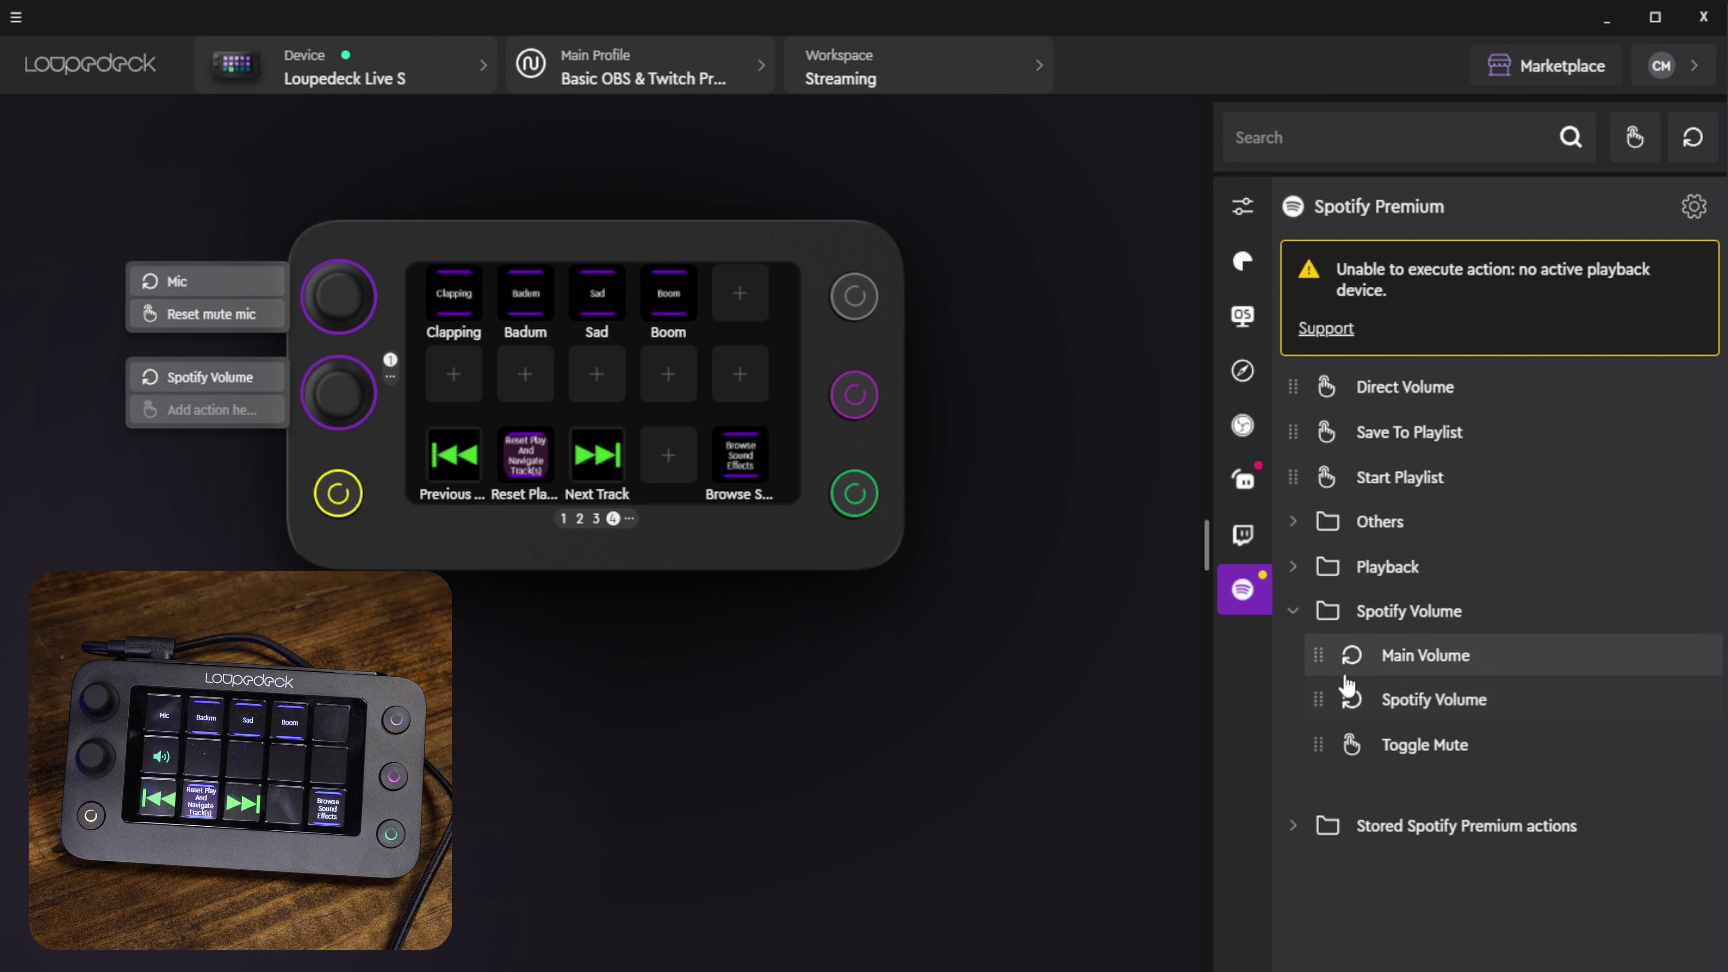
left_click_drag(1407, 749, 238, 422)
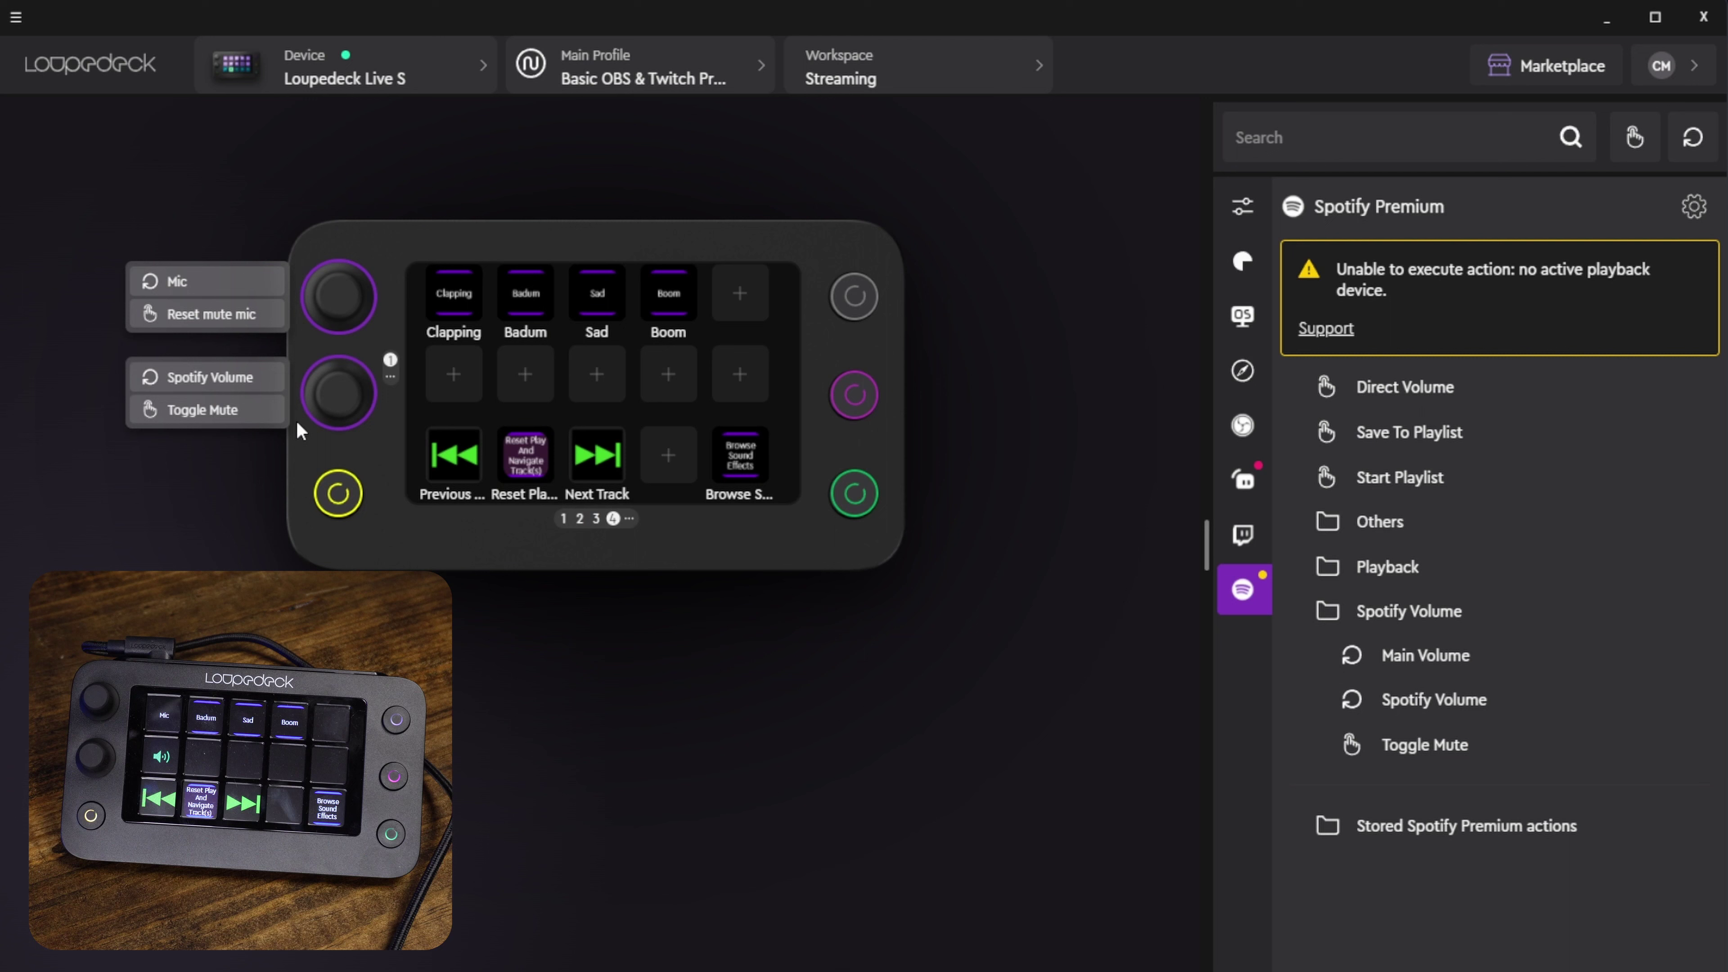
left_click(563, 518)
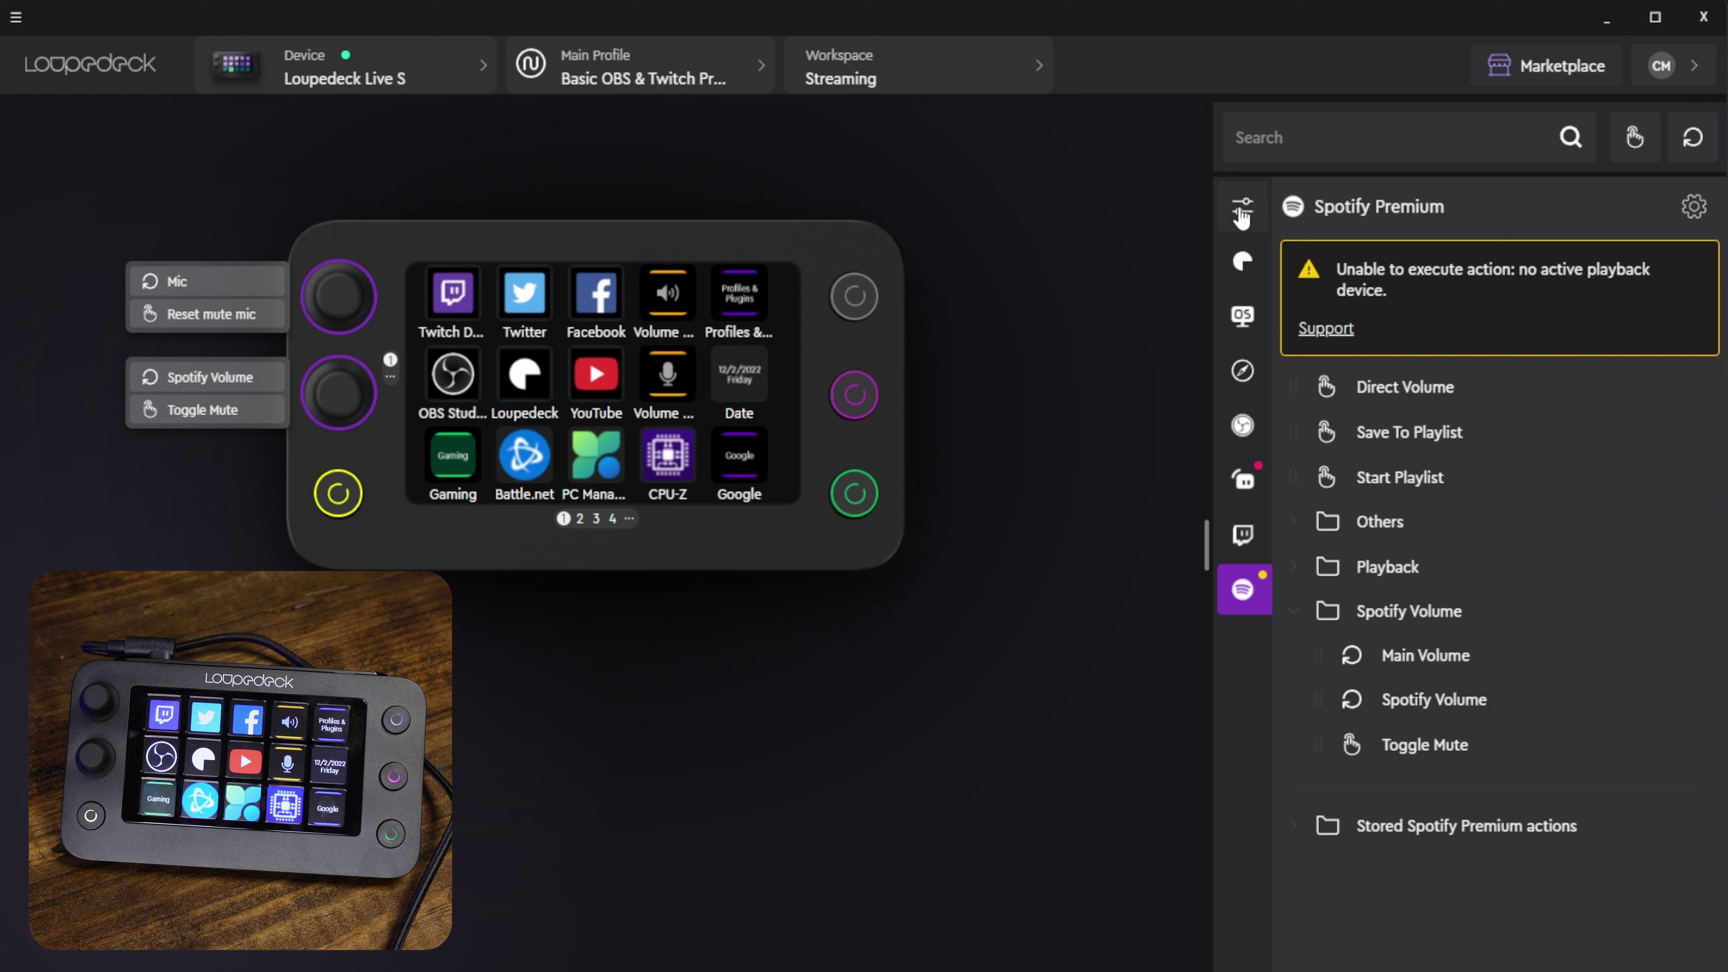
Open the Loupedeck Marketplace, reposition its window and scroll through the listings
left_click(1563, 66)
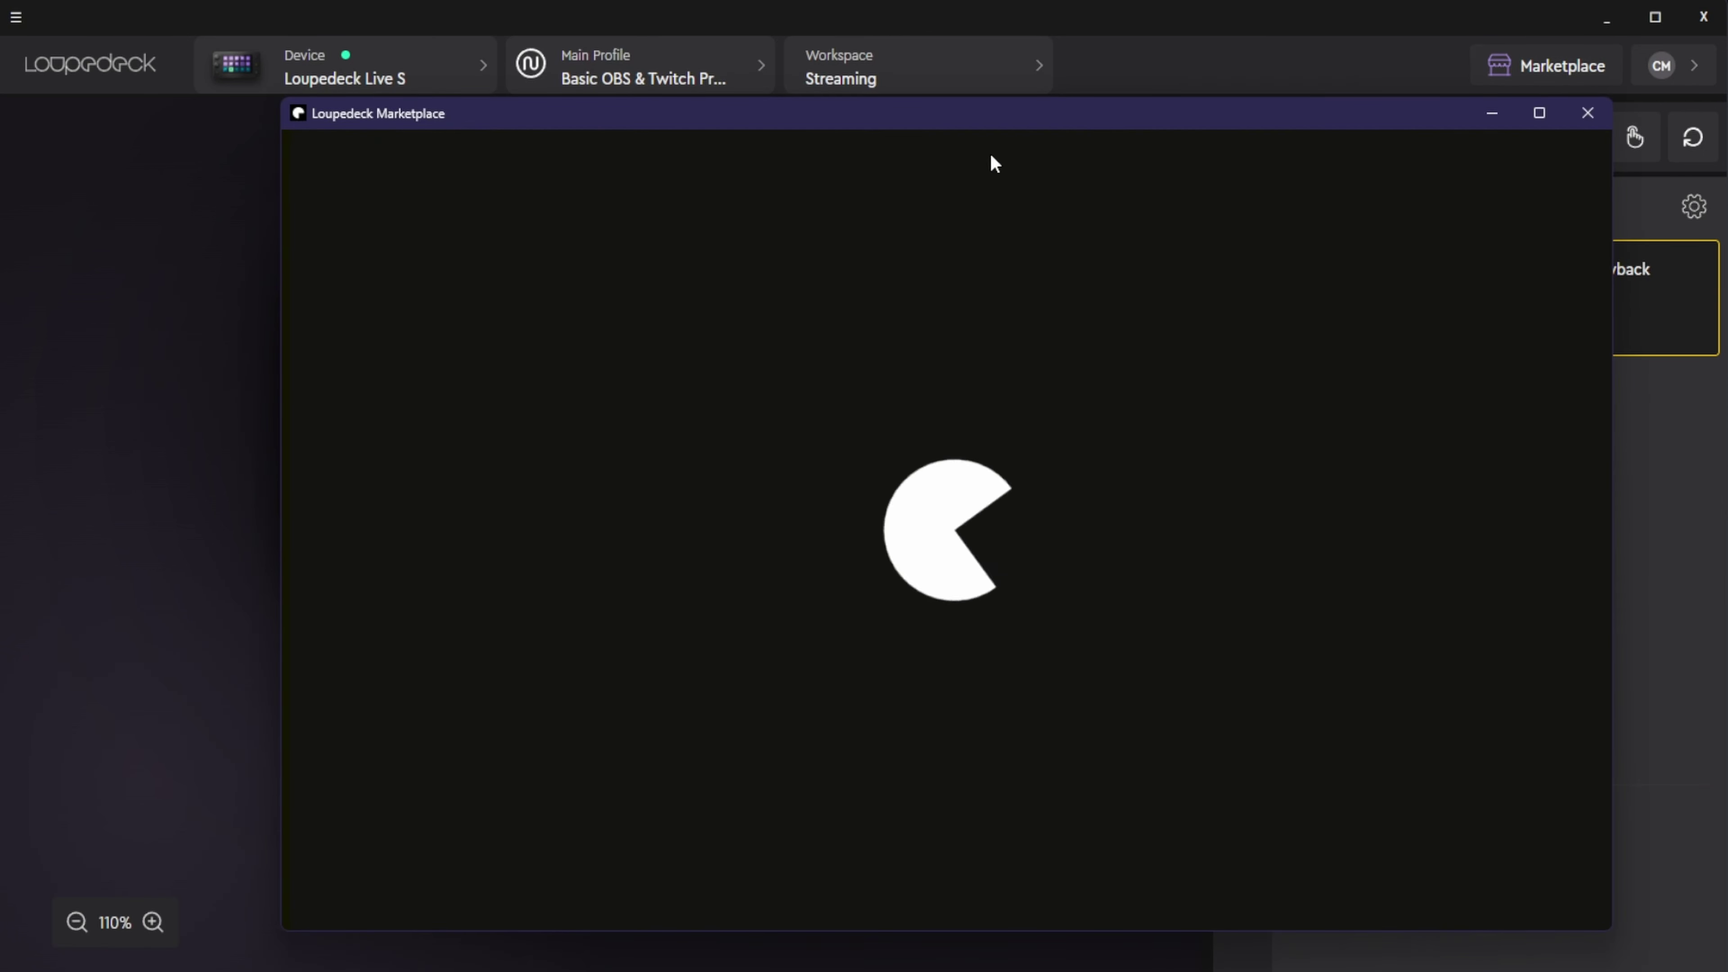
left_click_drag(961, 126, 888, 95)
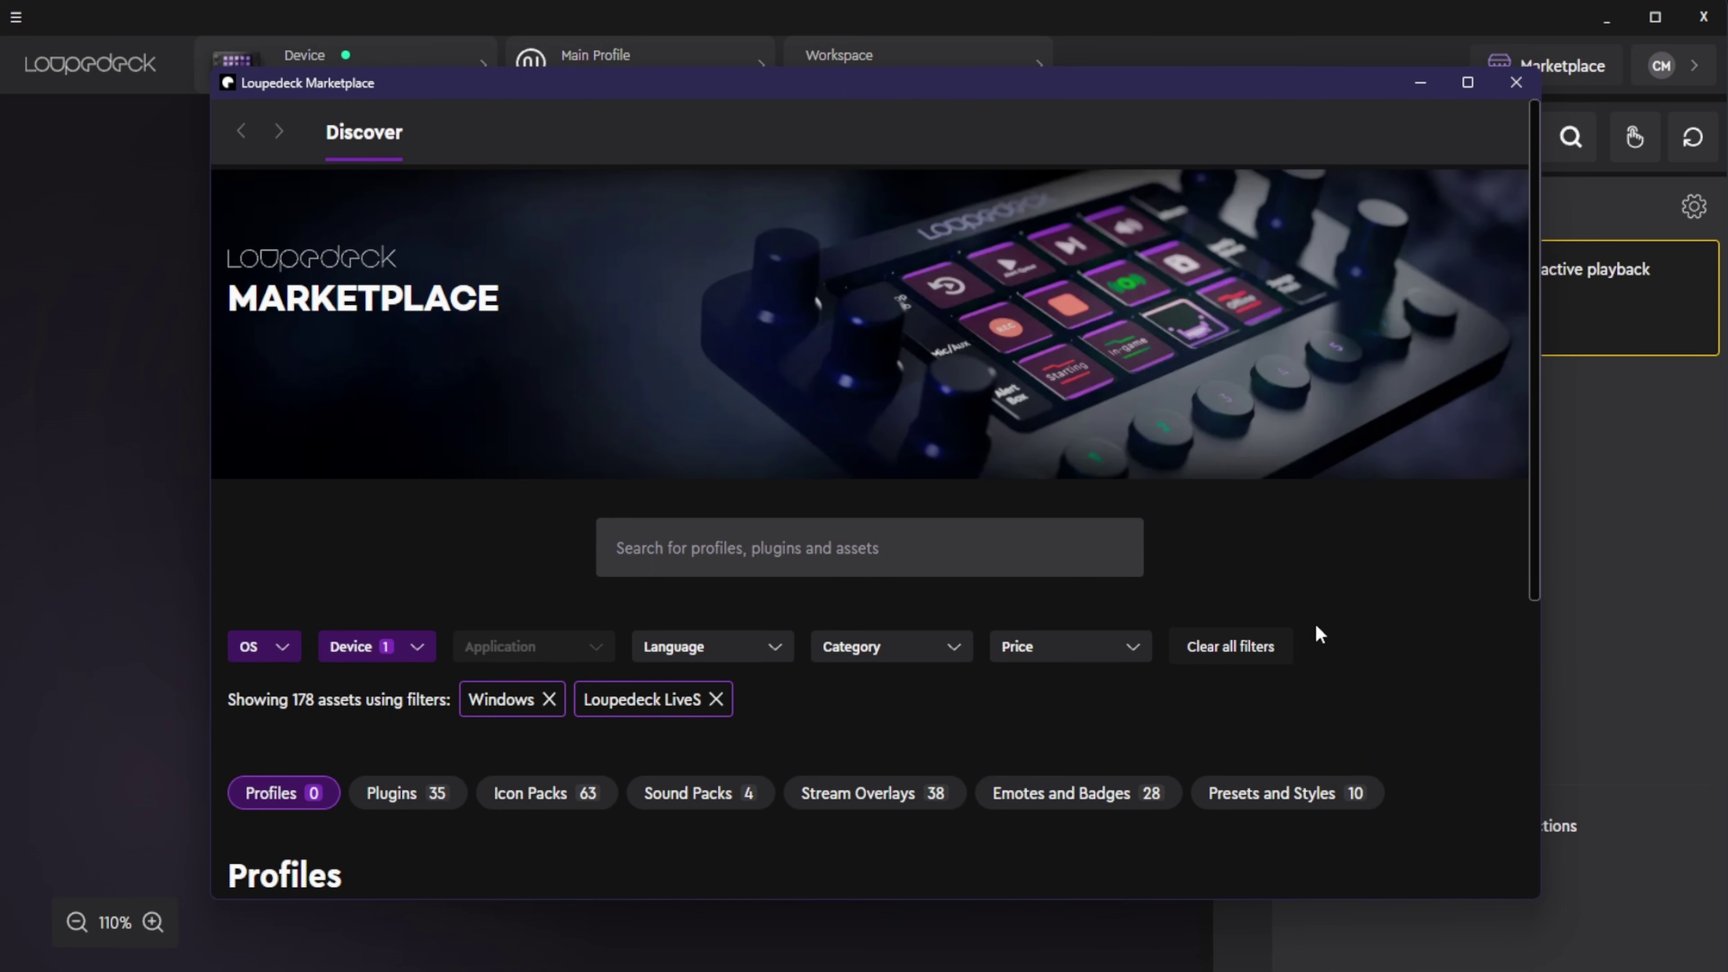
scroll(1319, 633, "down", 5)
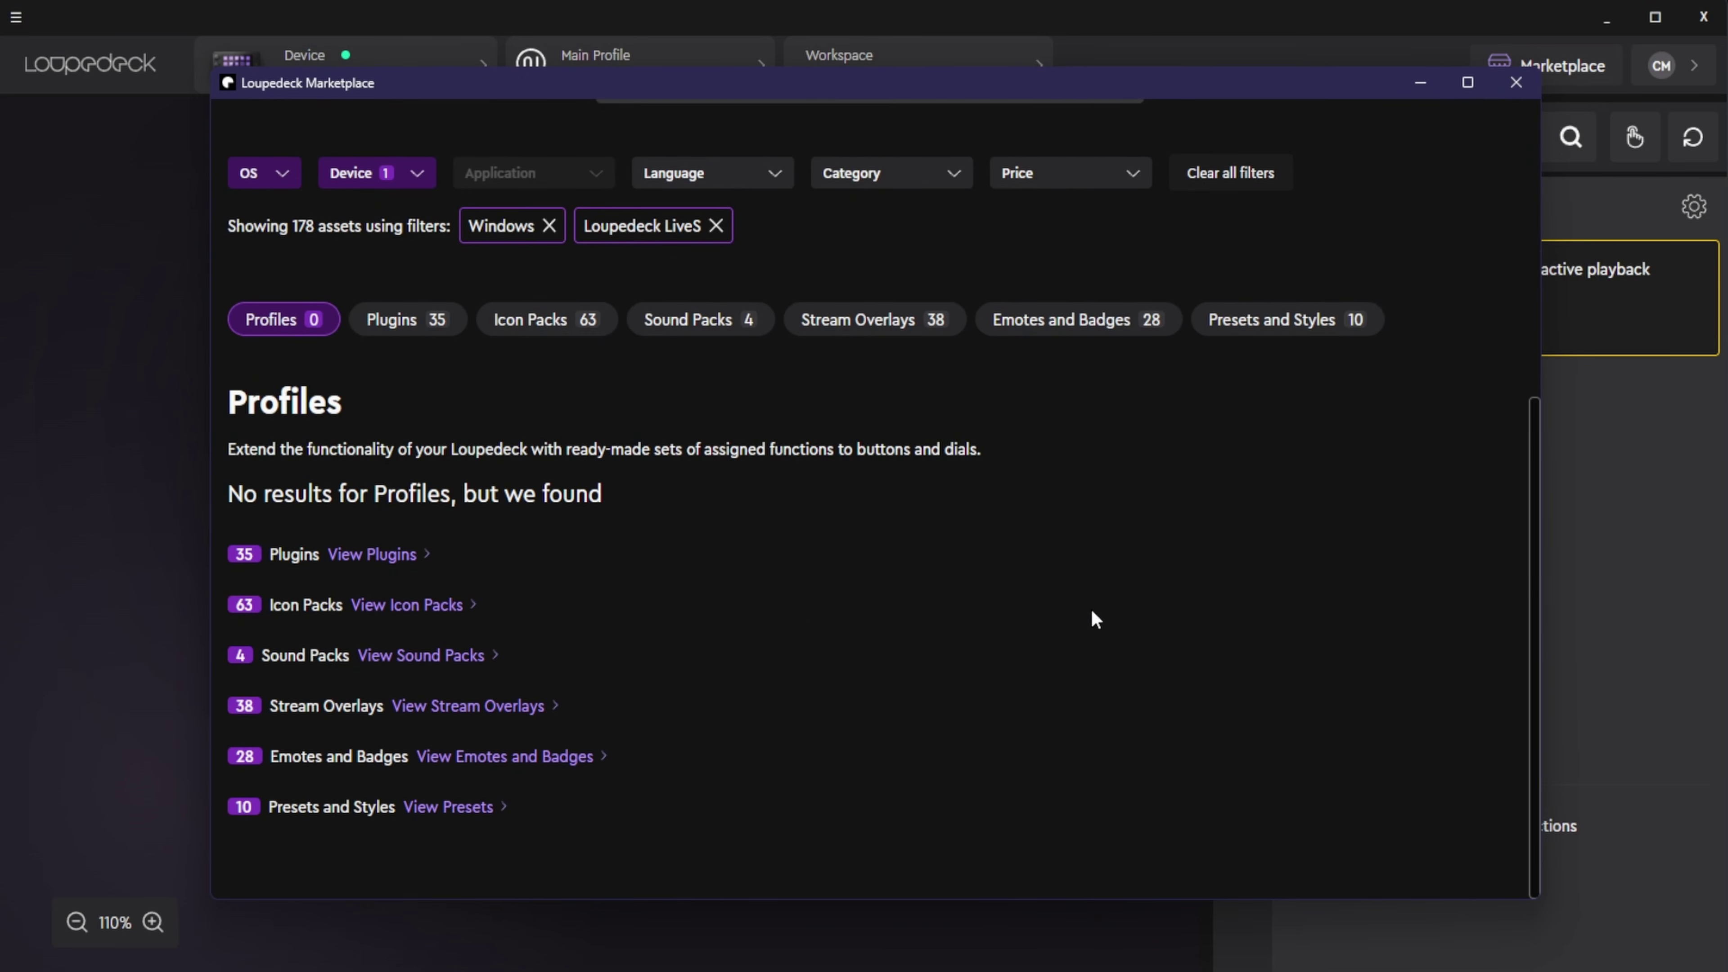
scroll(744, 585, "up", 3)
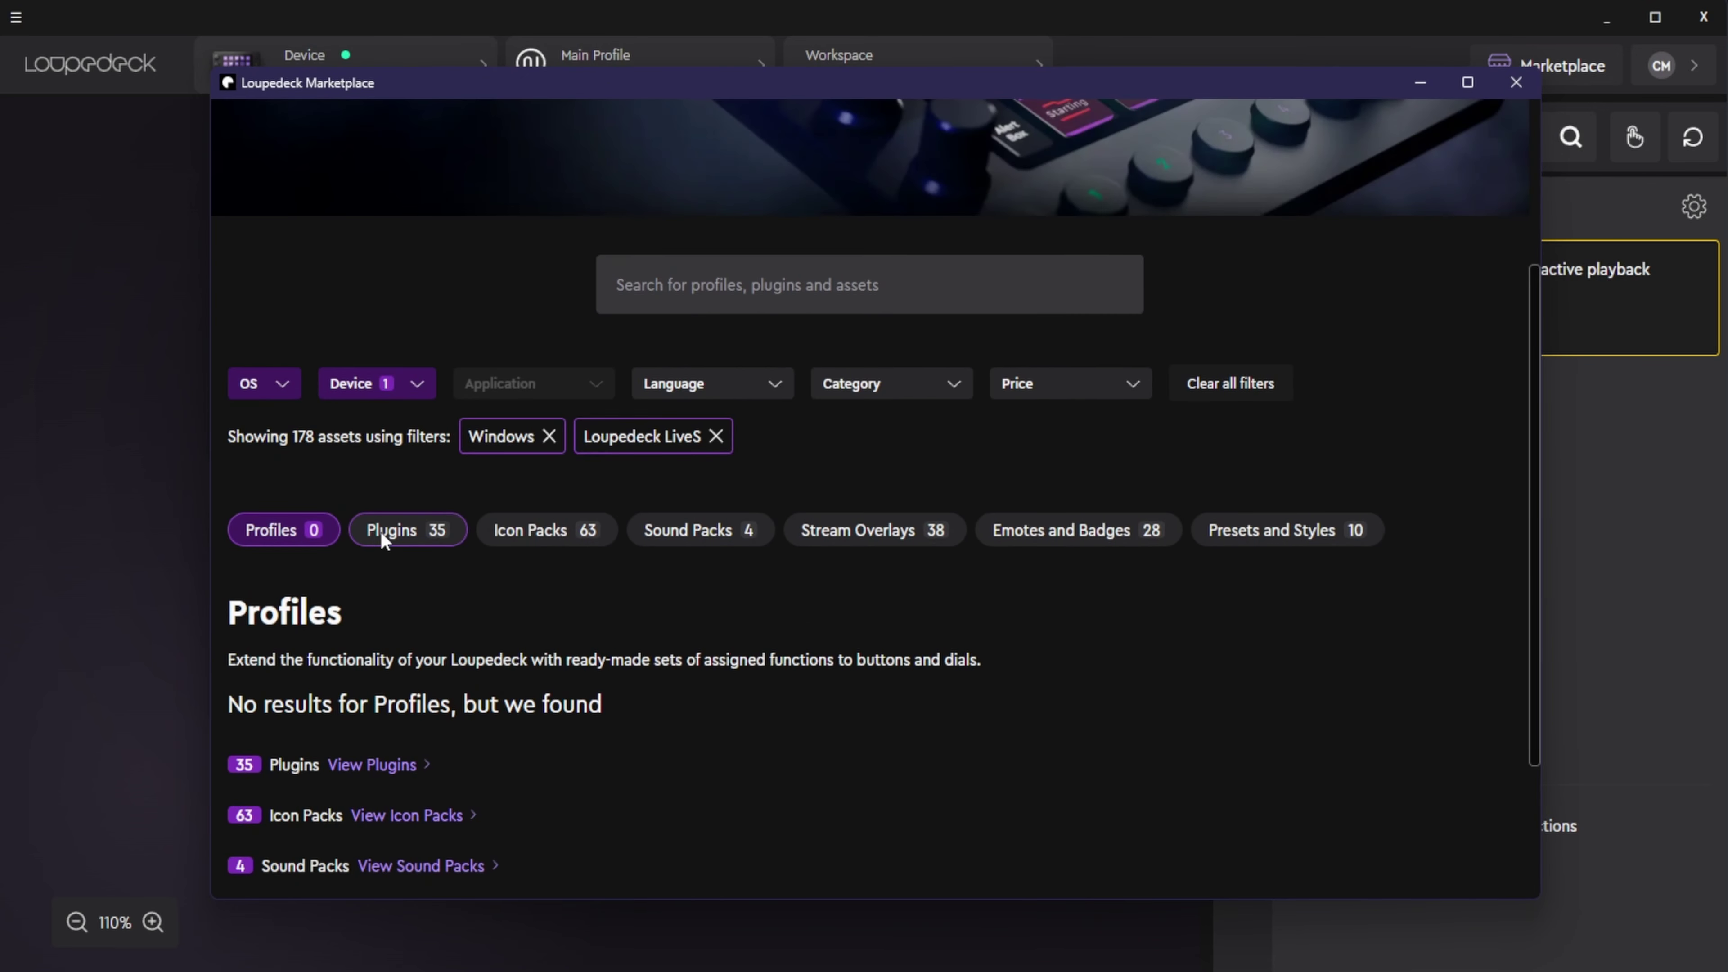
Browse the Plugins category cards, then close the Marketplace and show the device model list
left_click(428, 525)
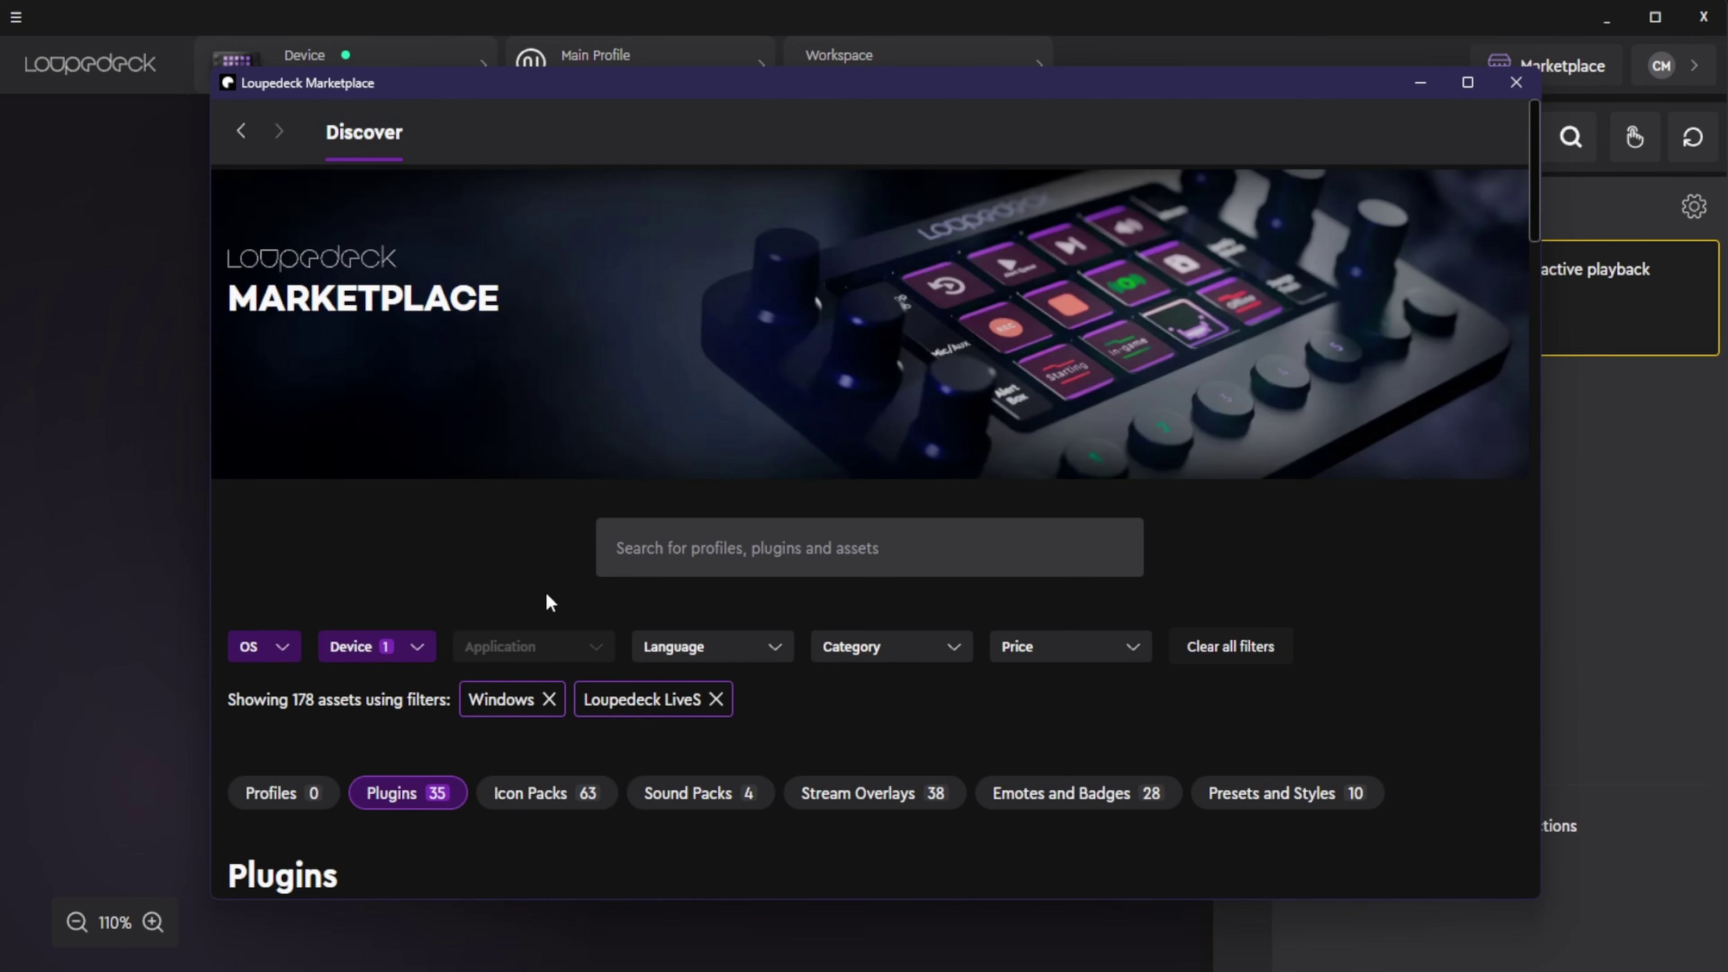
scroll(550, 603, "down", 5)
scroll(587, 606, "down", 10)
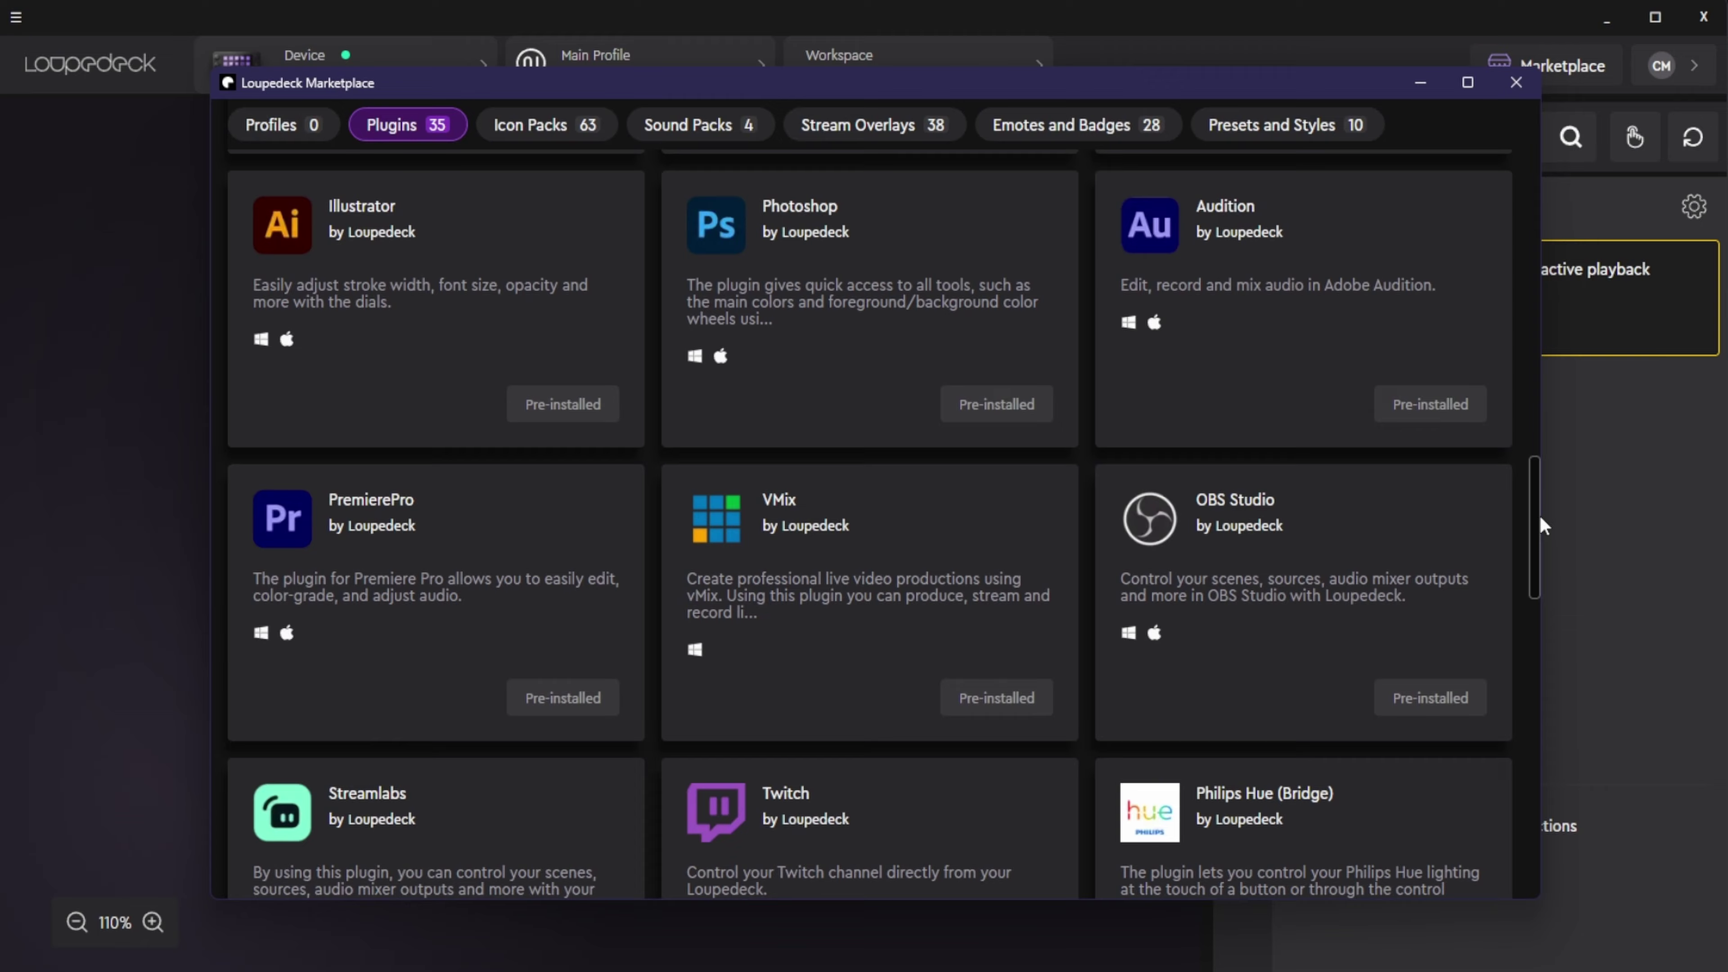
left_click_drag(1538, 514, 1516, 228)
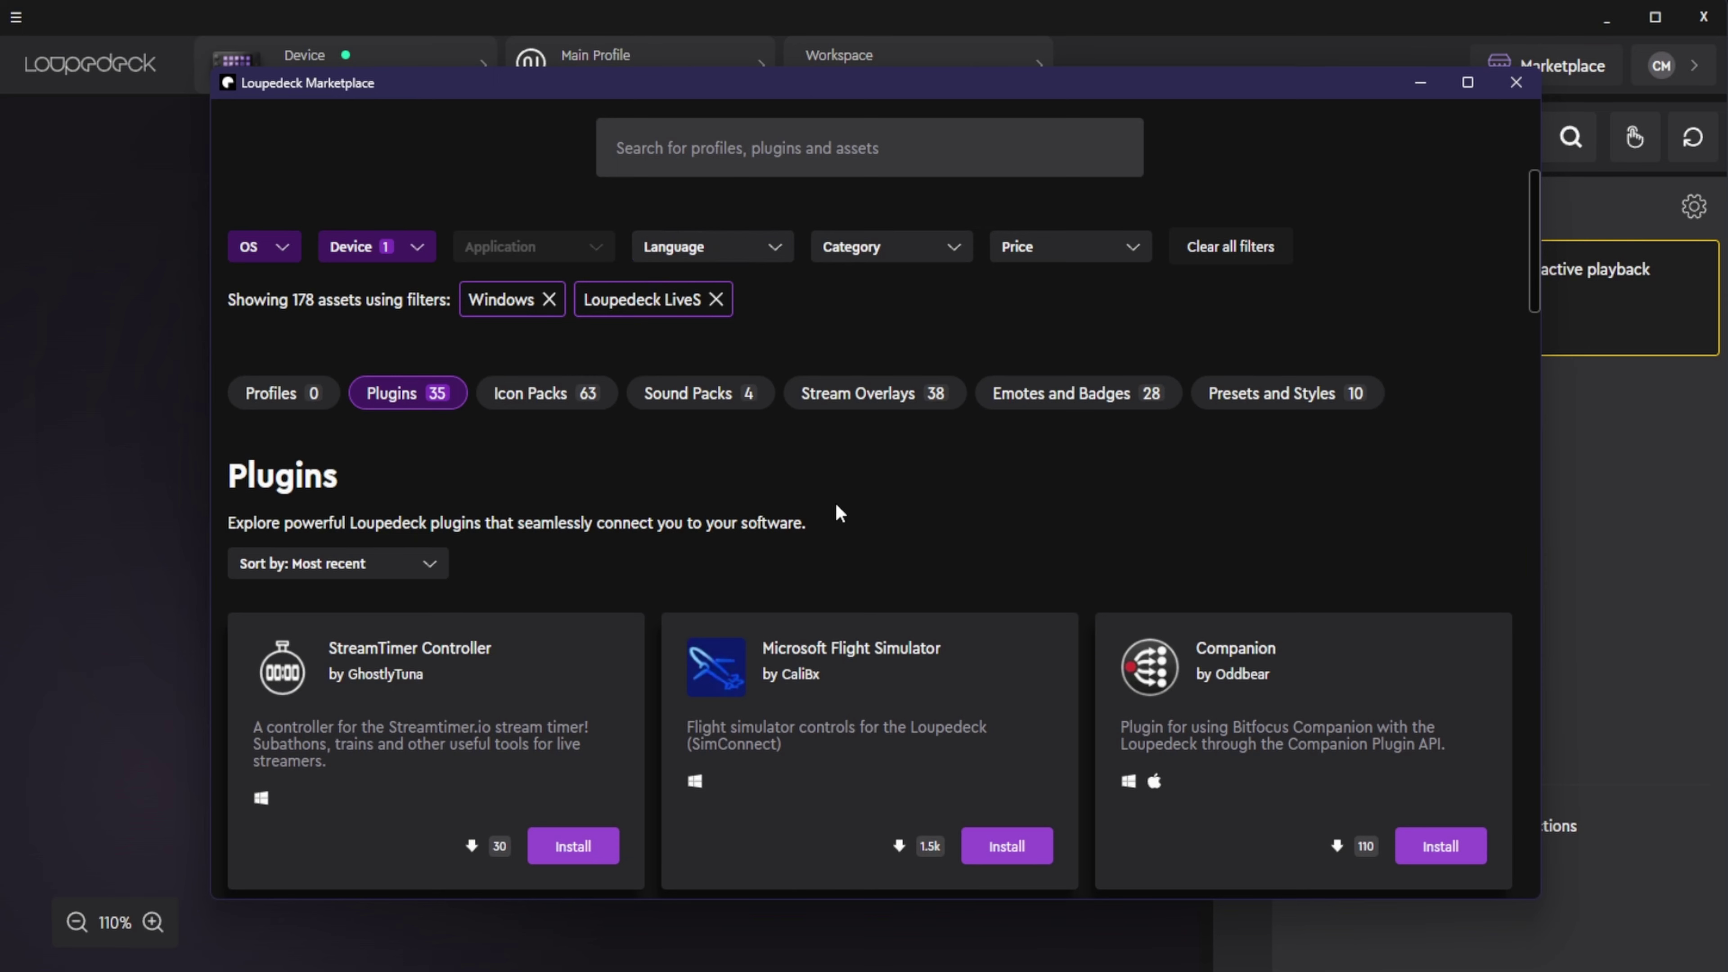
scroll(836, 507, "down", 6)
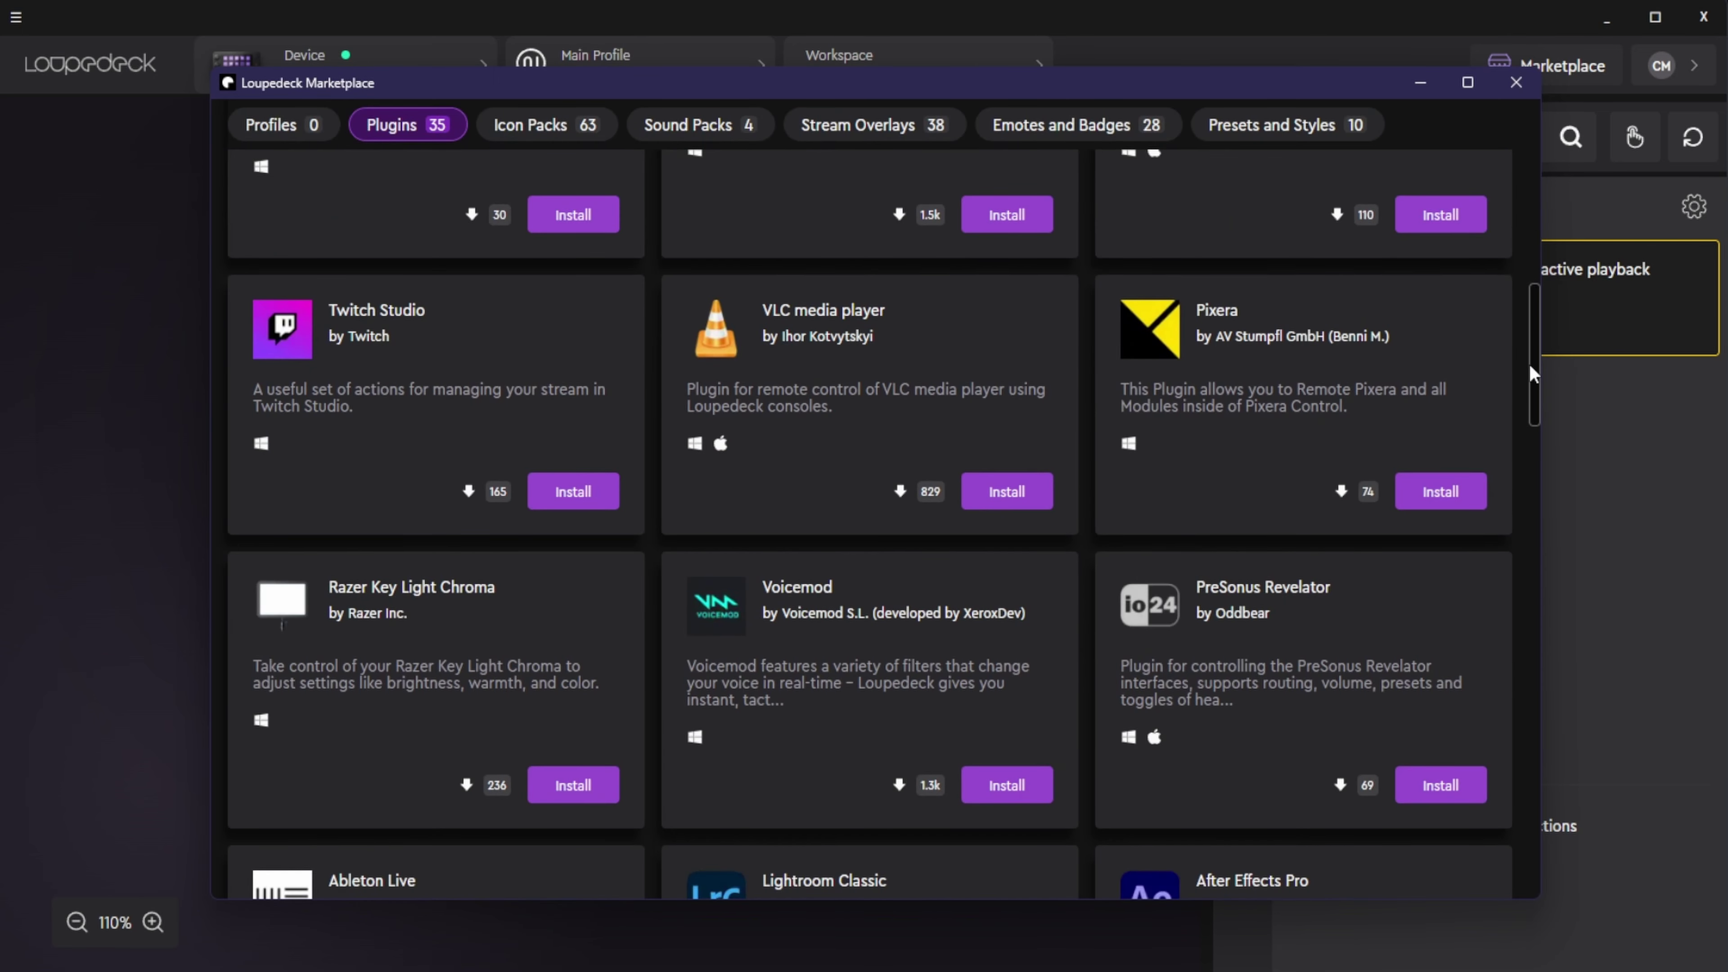
scroll(1531, 367, "up", 8)
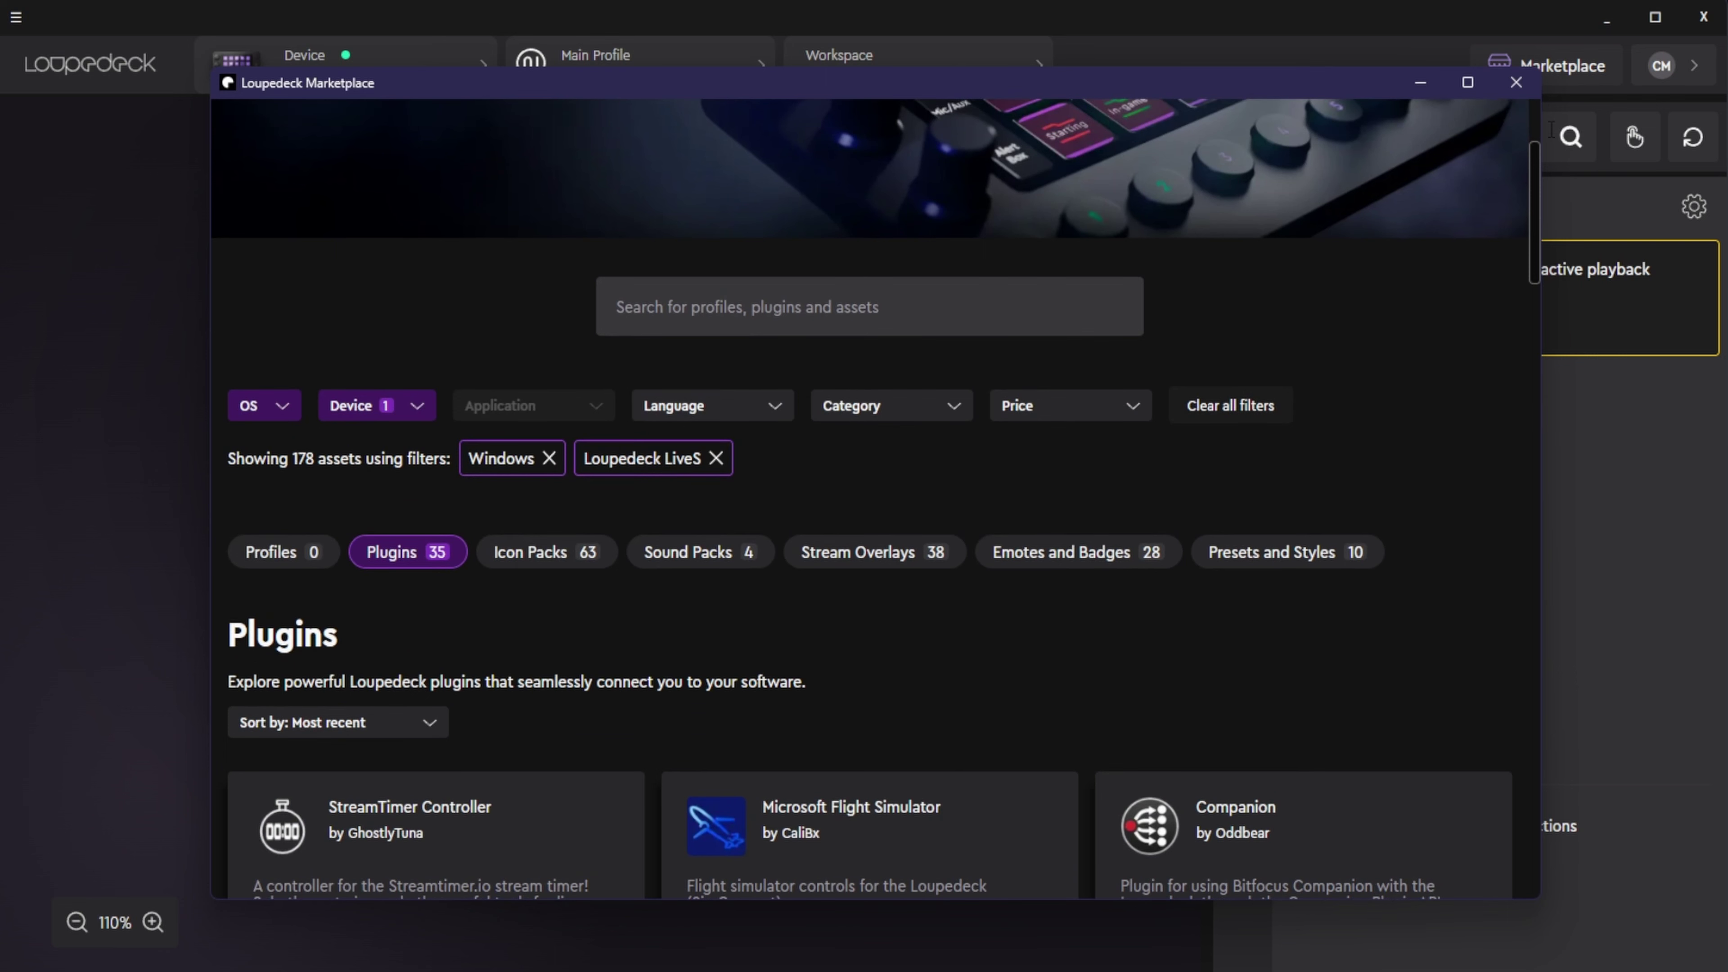
left_click(1516, 82)
left_click(350, 80)
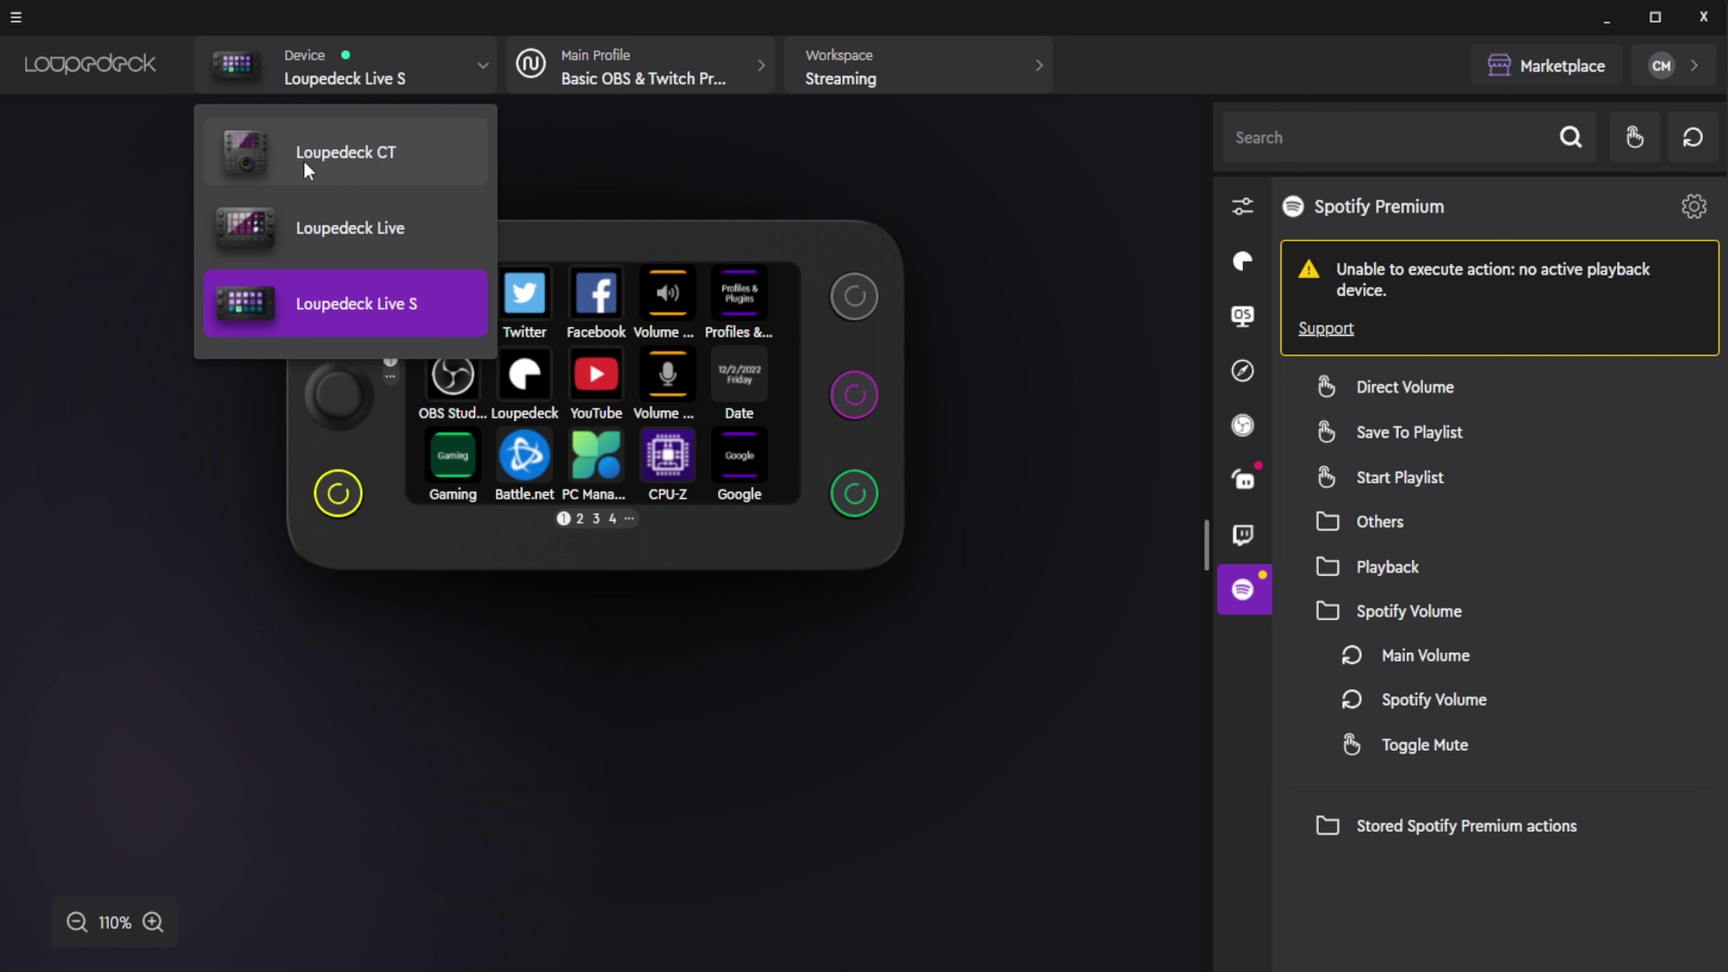
Reopen the Marketplace and scroll through its 35 Plugins for Windows and the Live S
left_click(1557, 68)
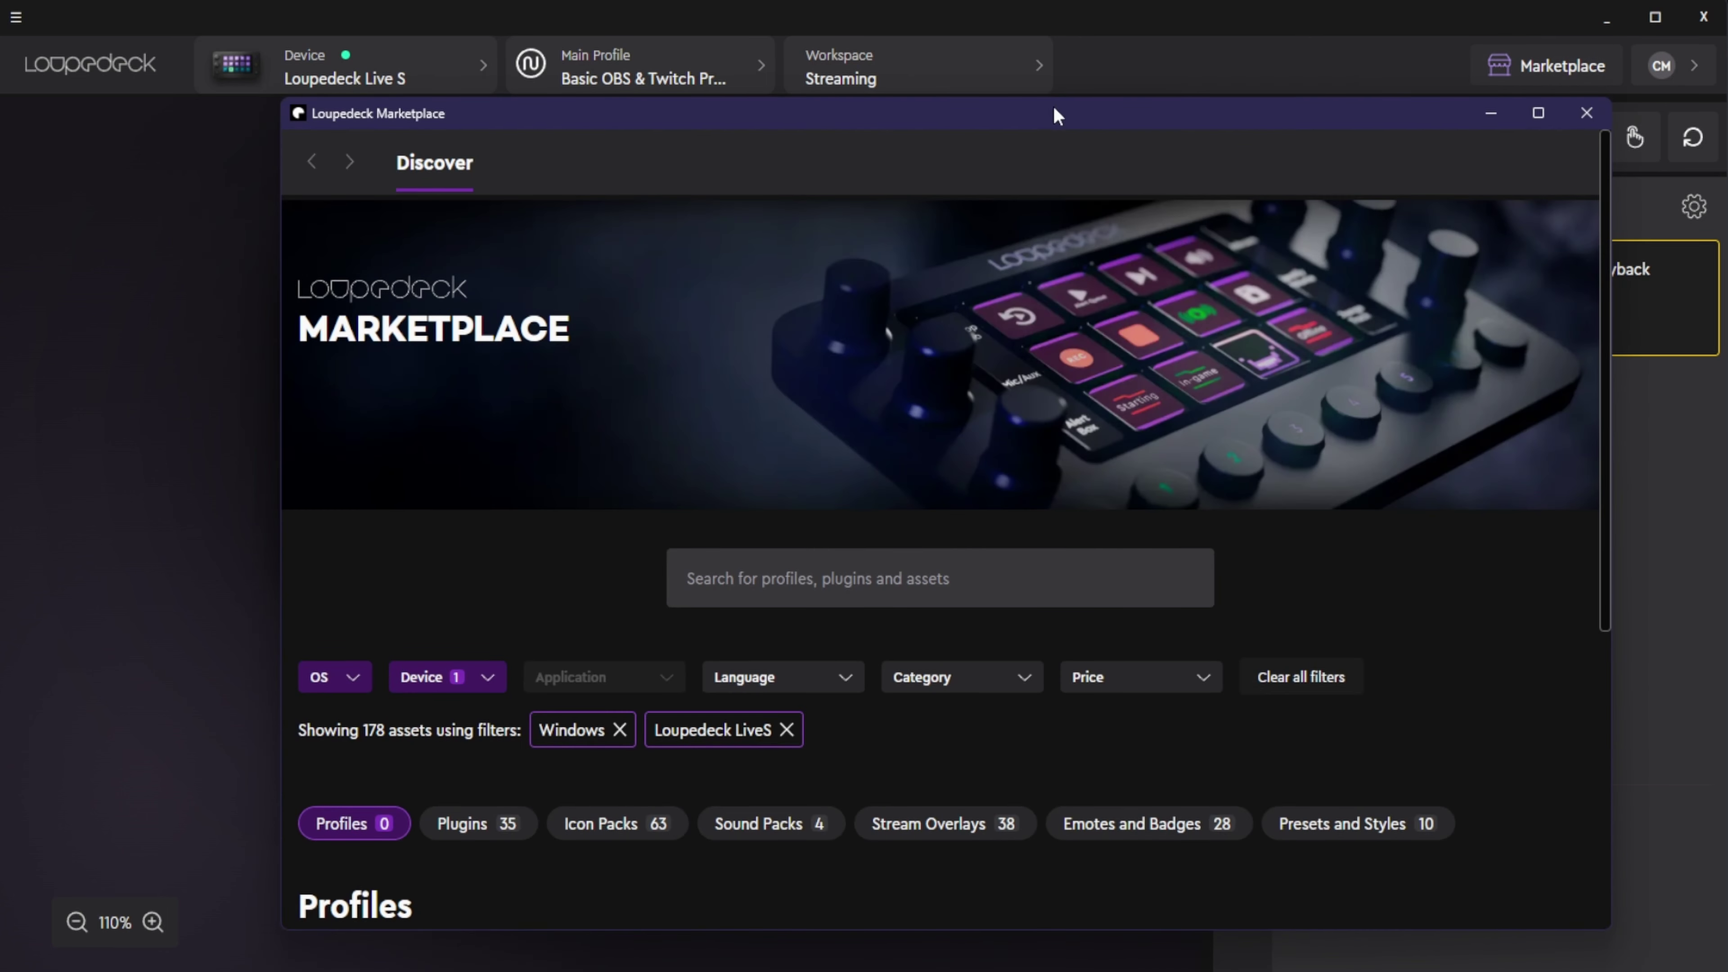
left_click_drag(1053, 111, 969, 95)
scroll(1058, 575, "down", 5)
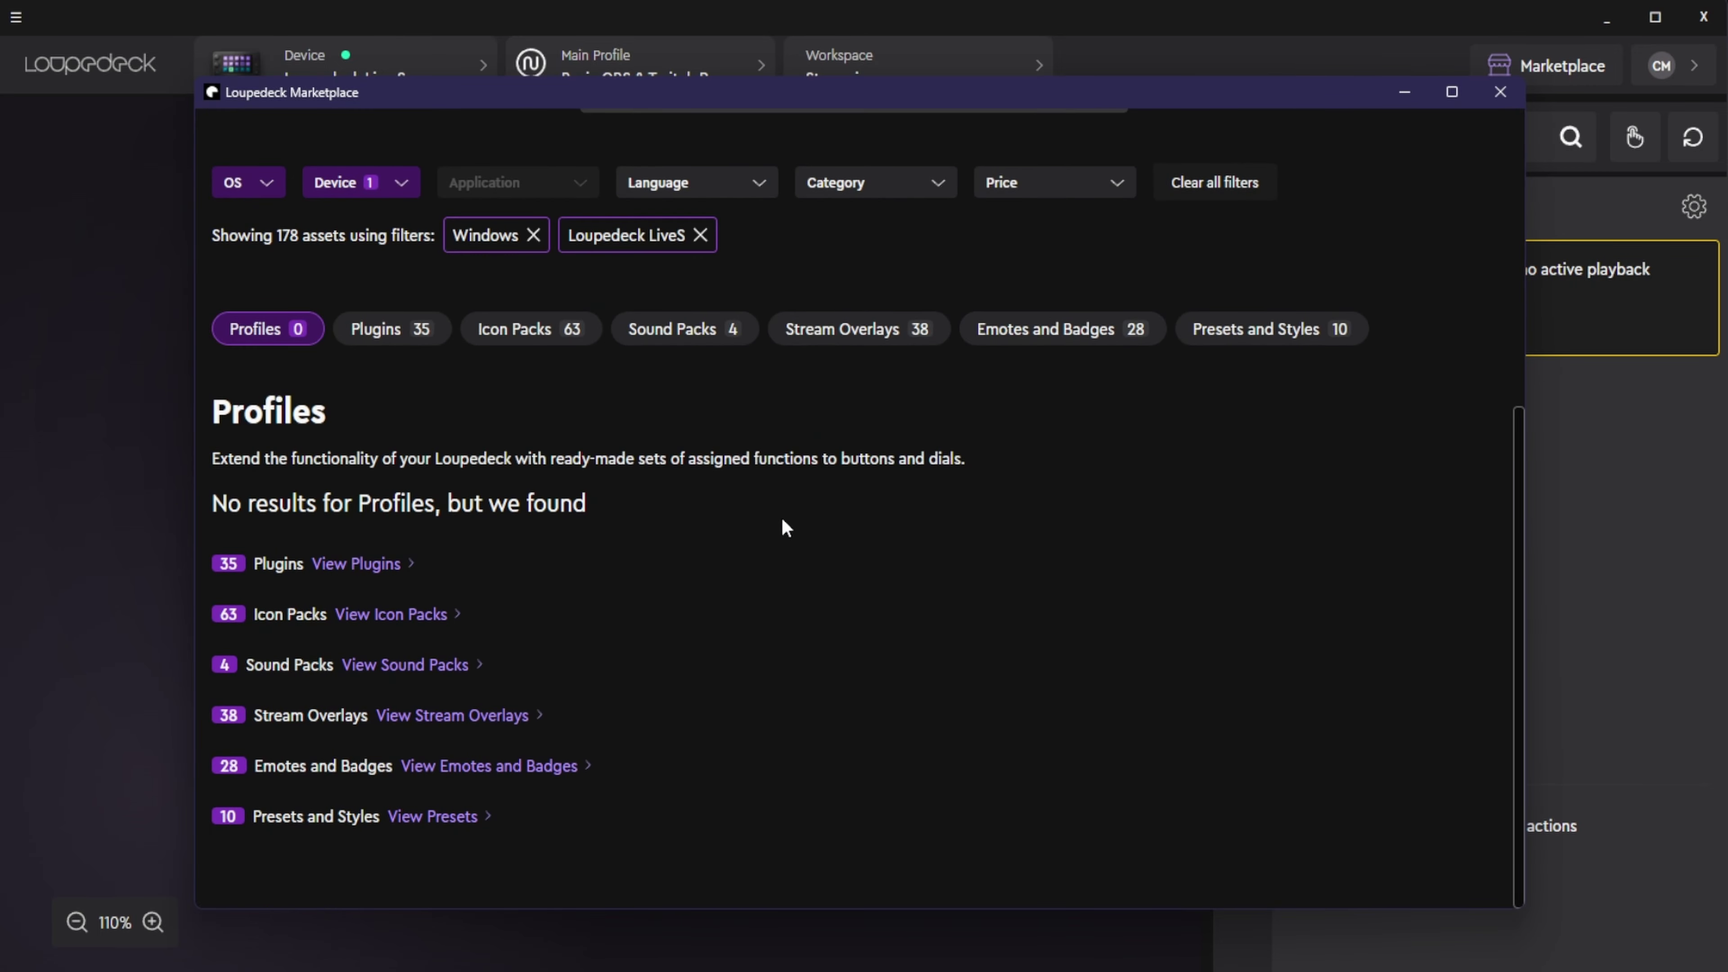
left_click(398, 335)
scroll(707, 450, "down", 15)
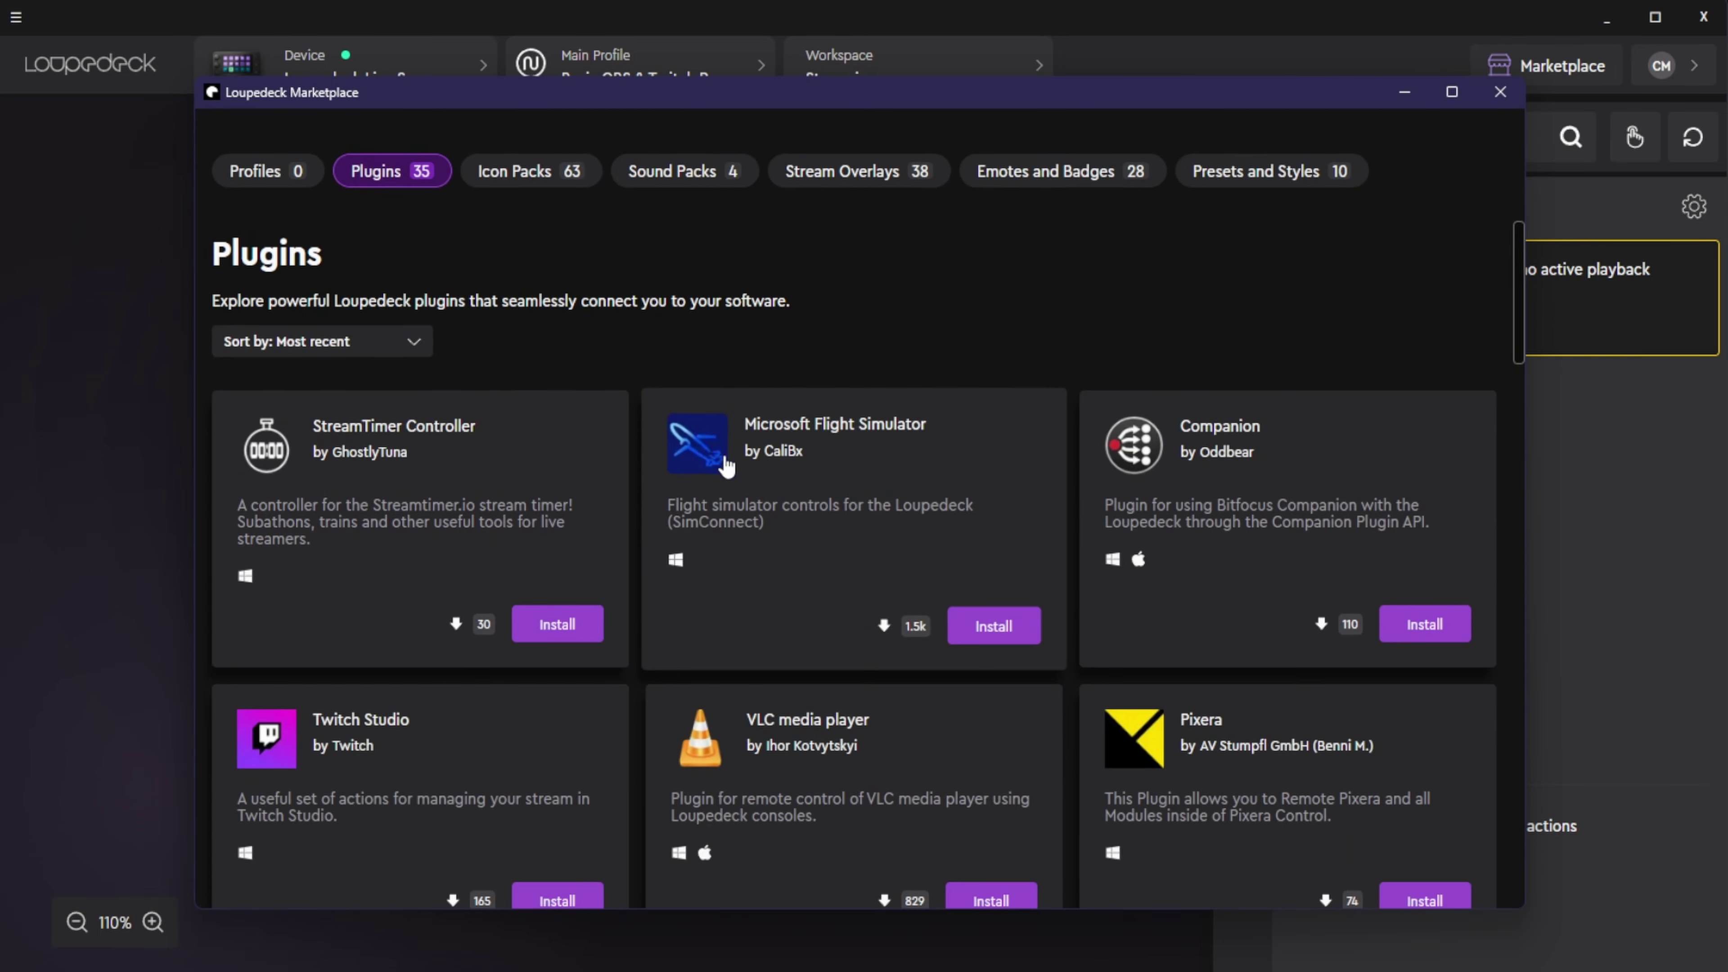
scroll(789, 456, "down", 8)
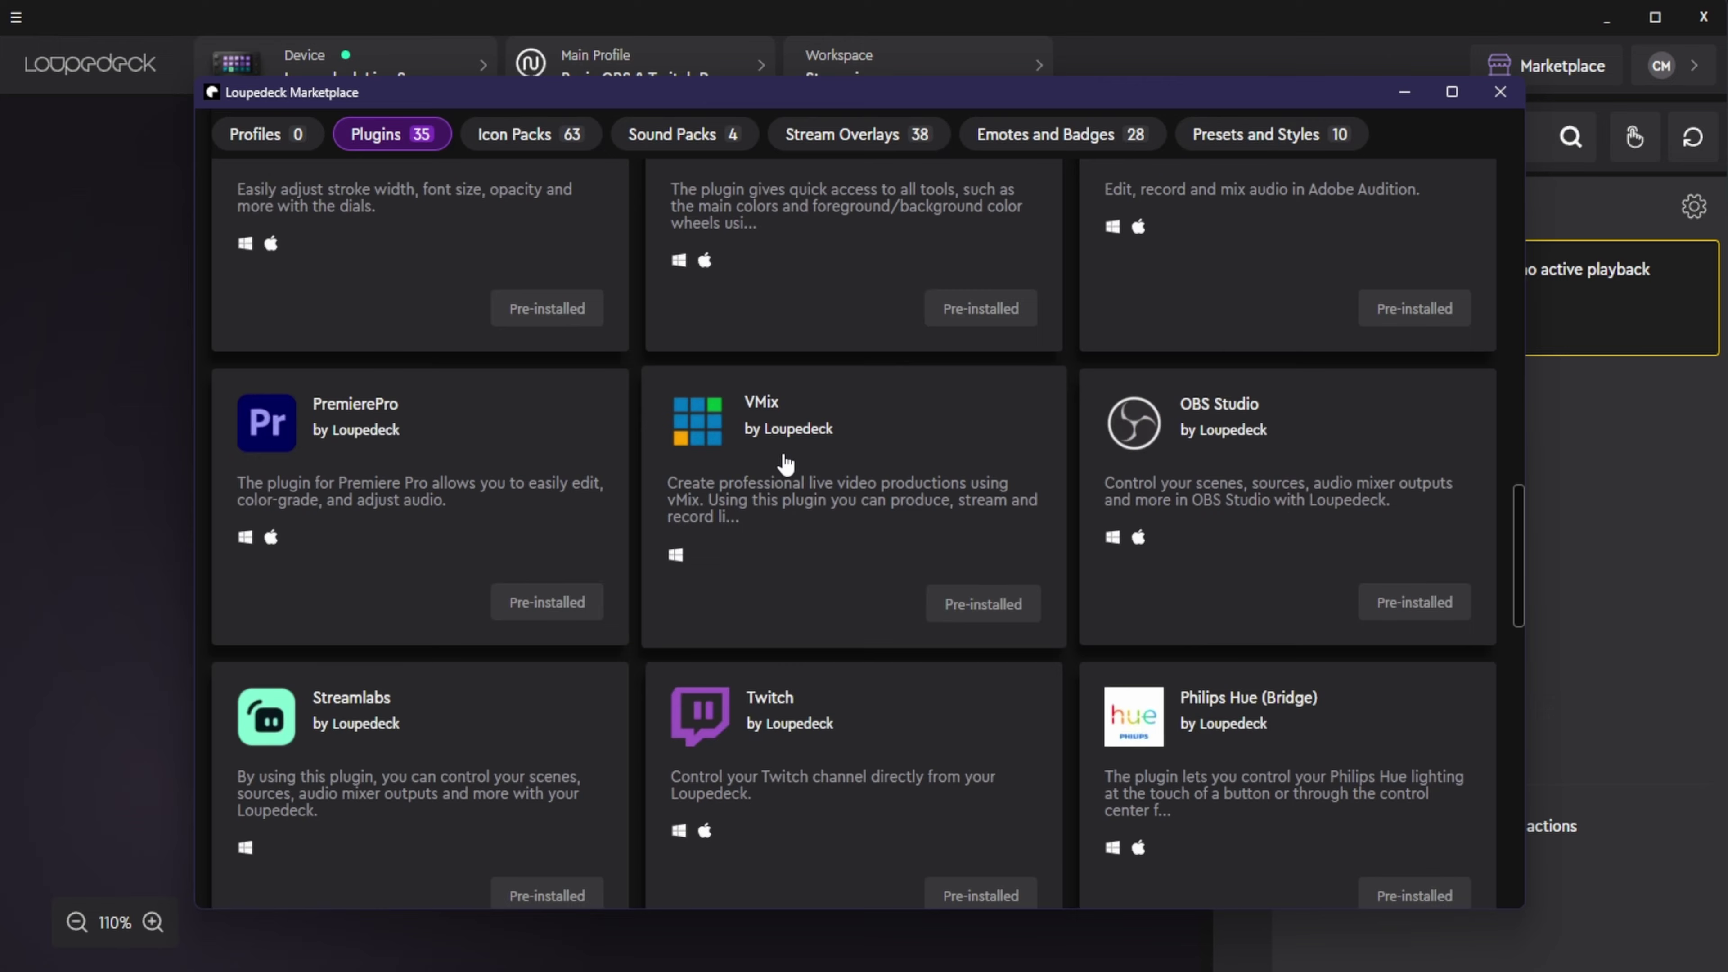
left_click_drag(1508, 616, 1420, 259)
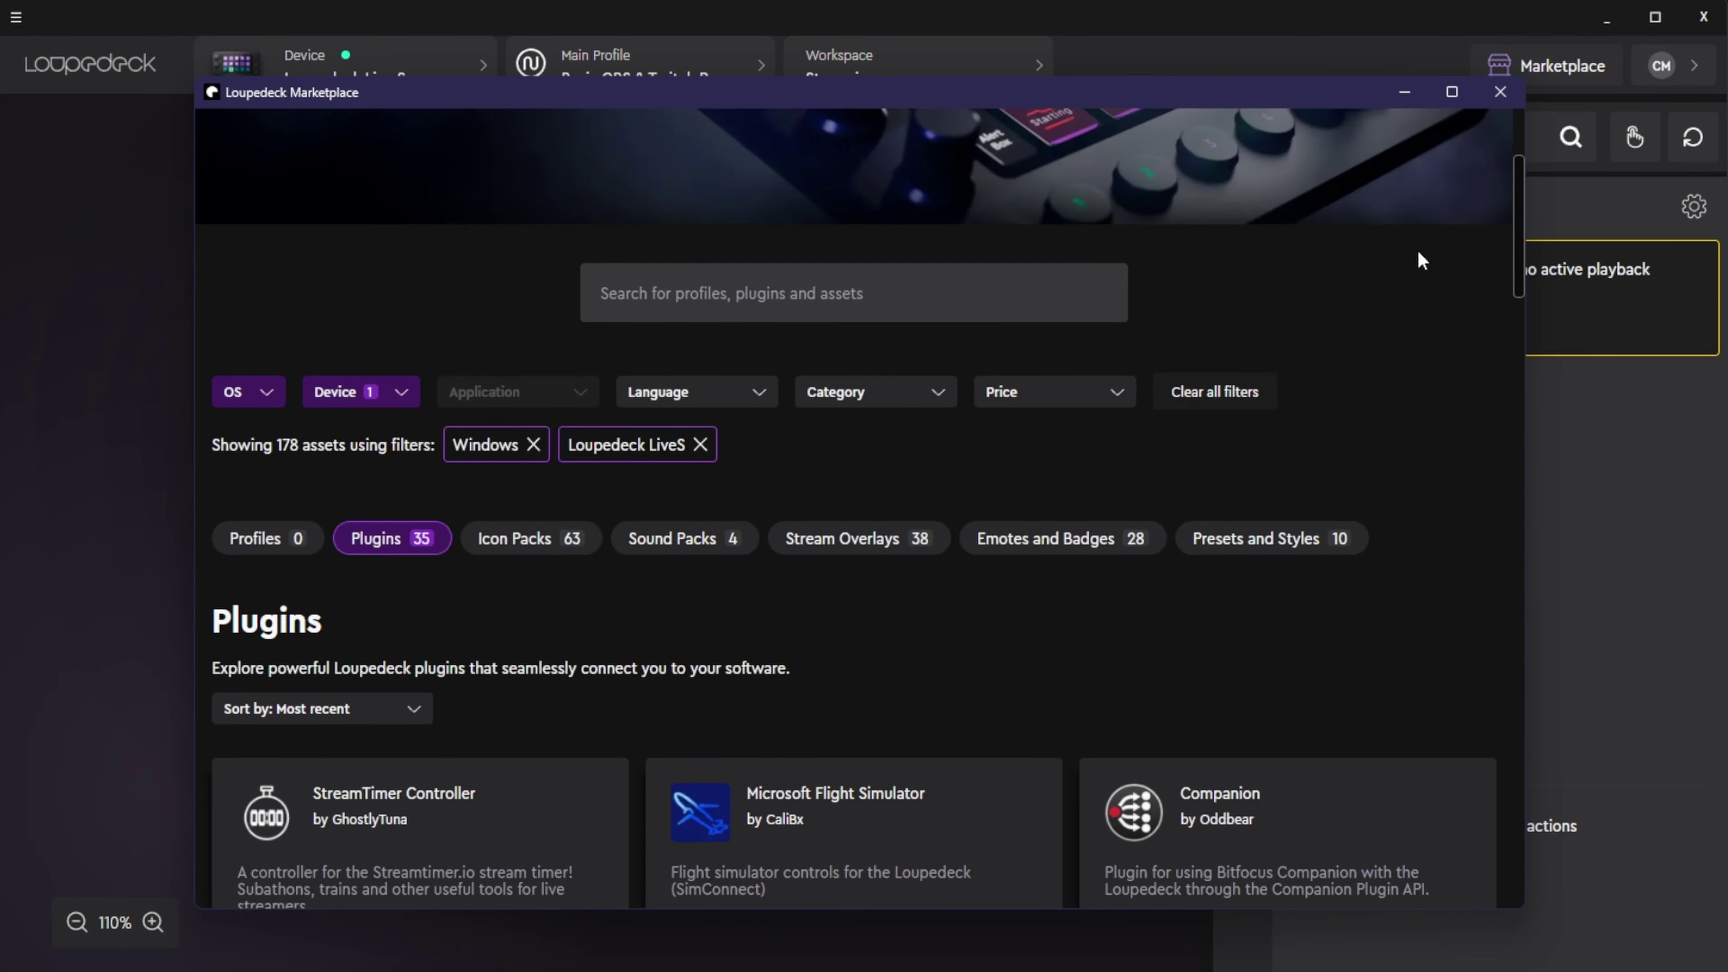